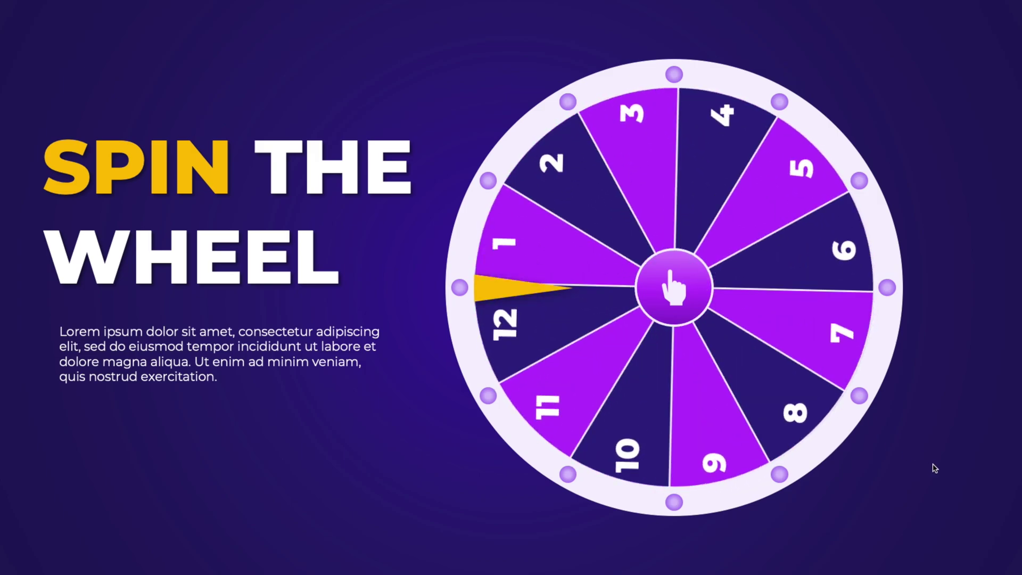
Advance to the 16-name wheel slide and spin it twice with the centre hand button.
left_click(935, 469)
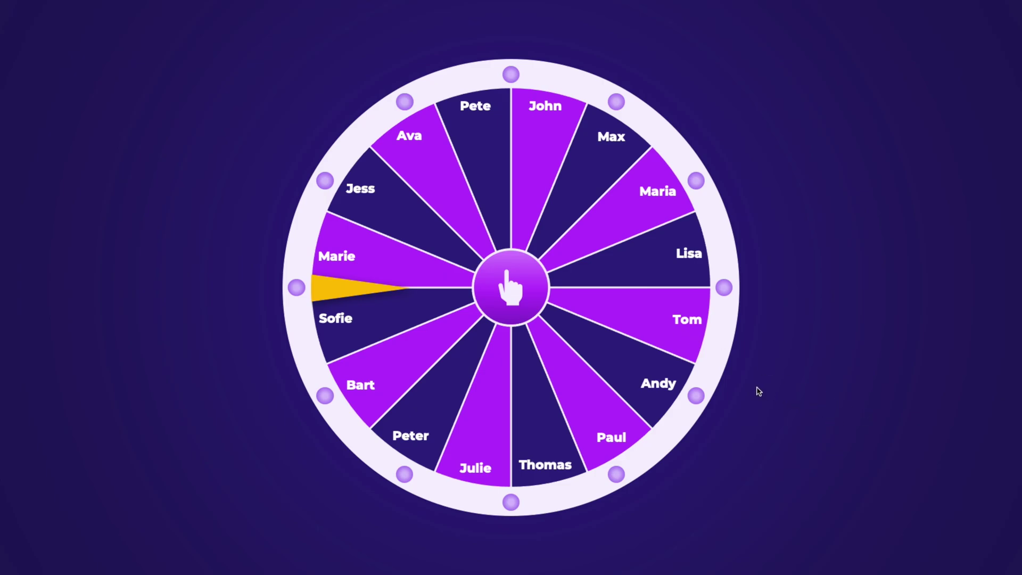
left_click(529, 276)
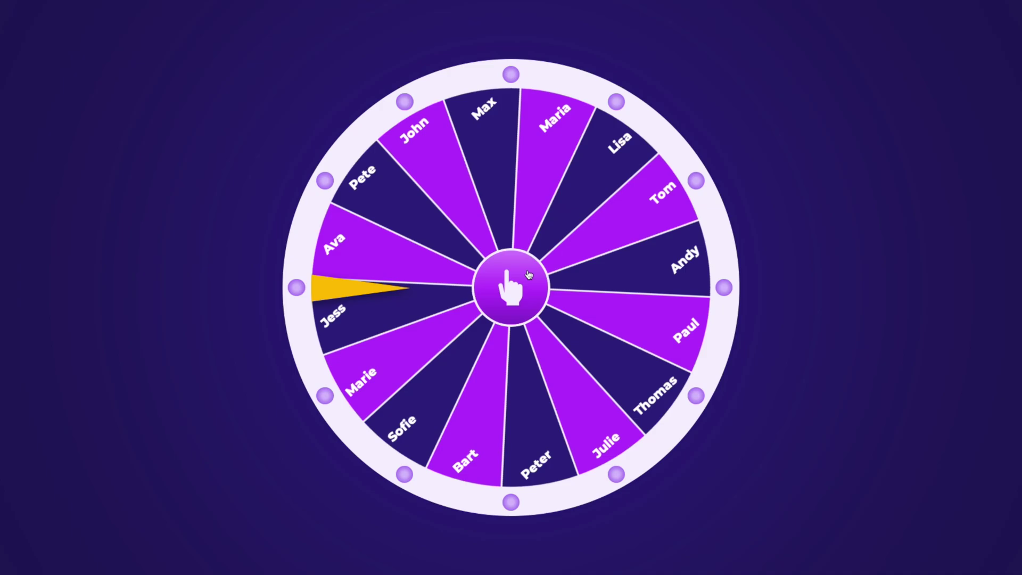
left_click(531, 277)
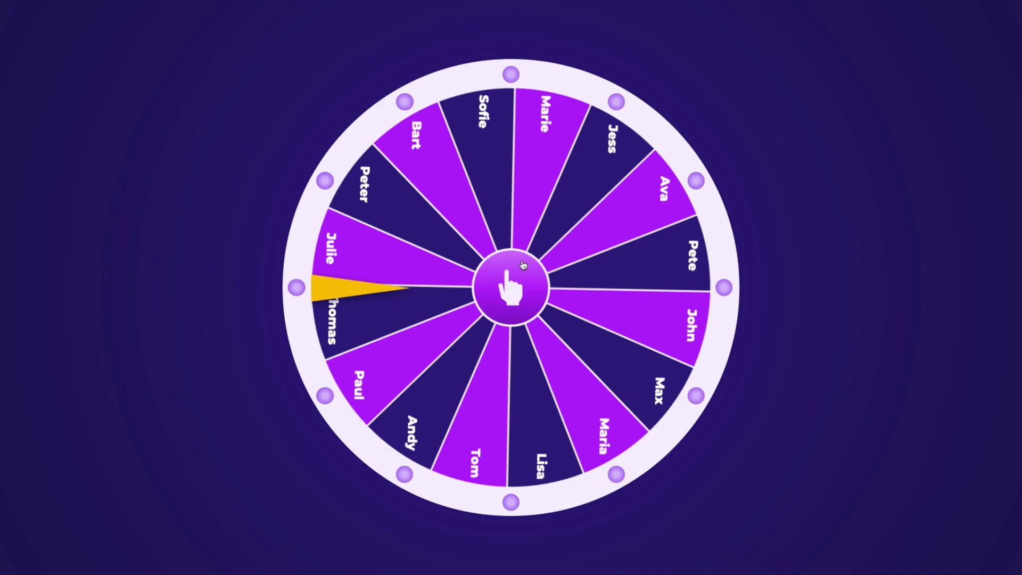
Scroll down through the template deck's slide sorter.
scroll(1017, 306, "down", 5)
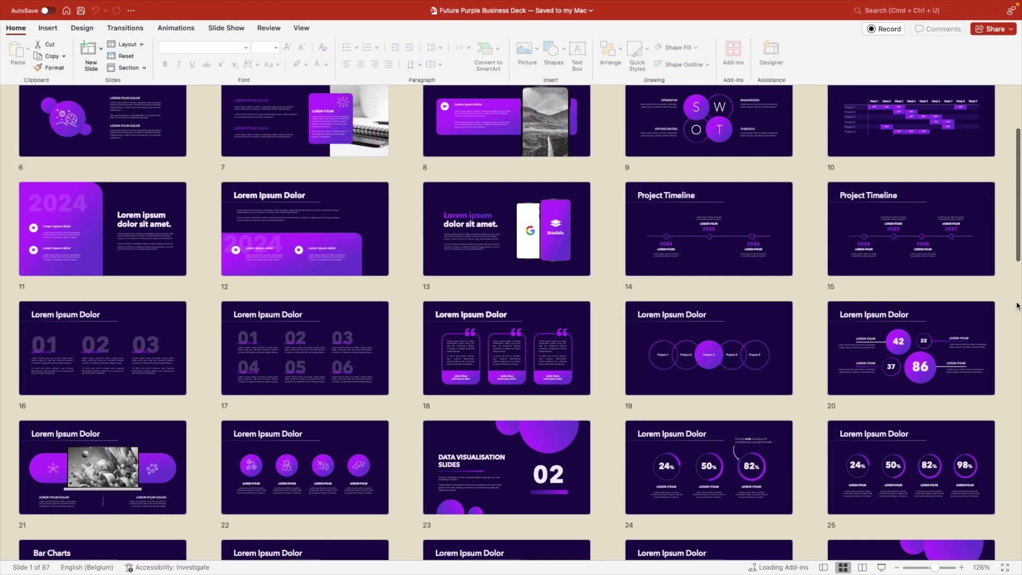
scroll(1017, 306, "down", 3)
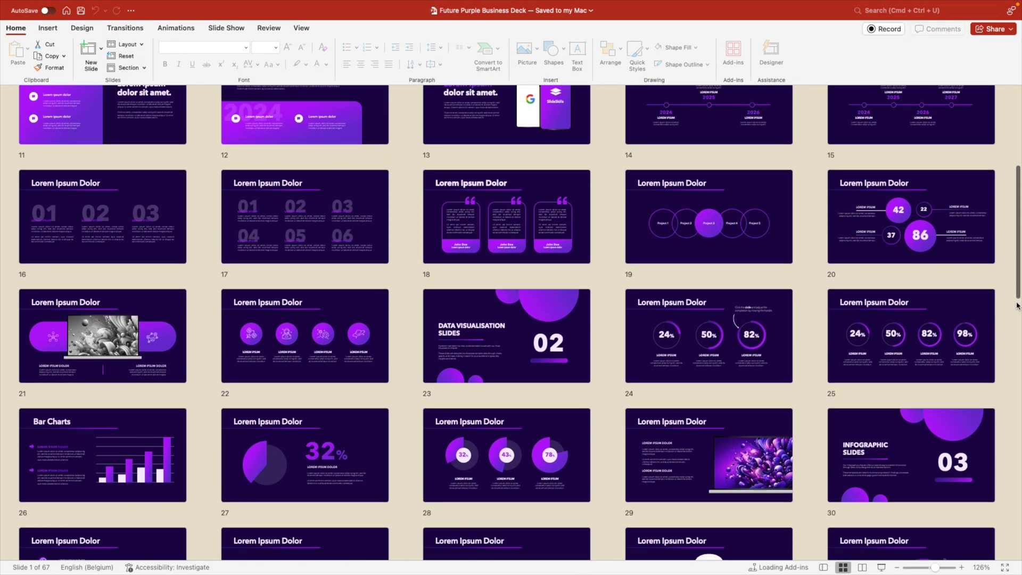
scroll(1017, 306, "down", 3)
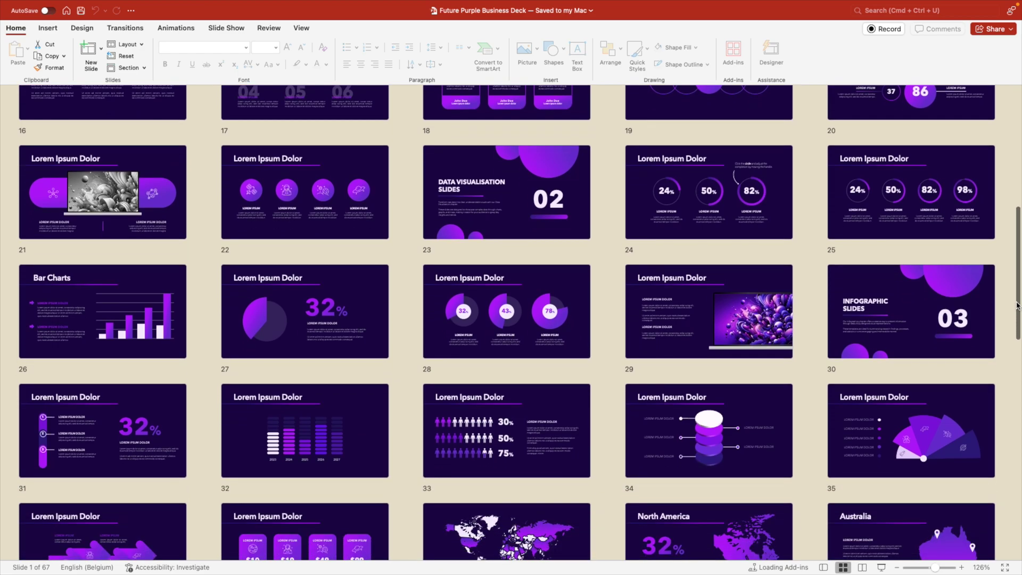
scroll(1017, 306, "down", 4)
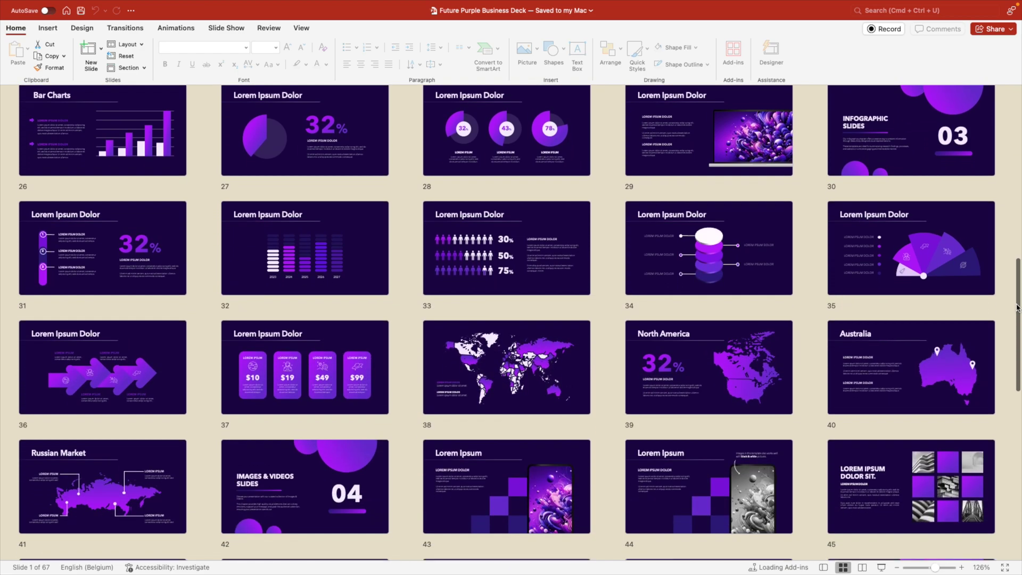
scroll(1017, 307, "down", 3)
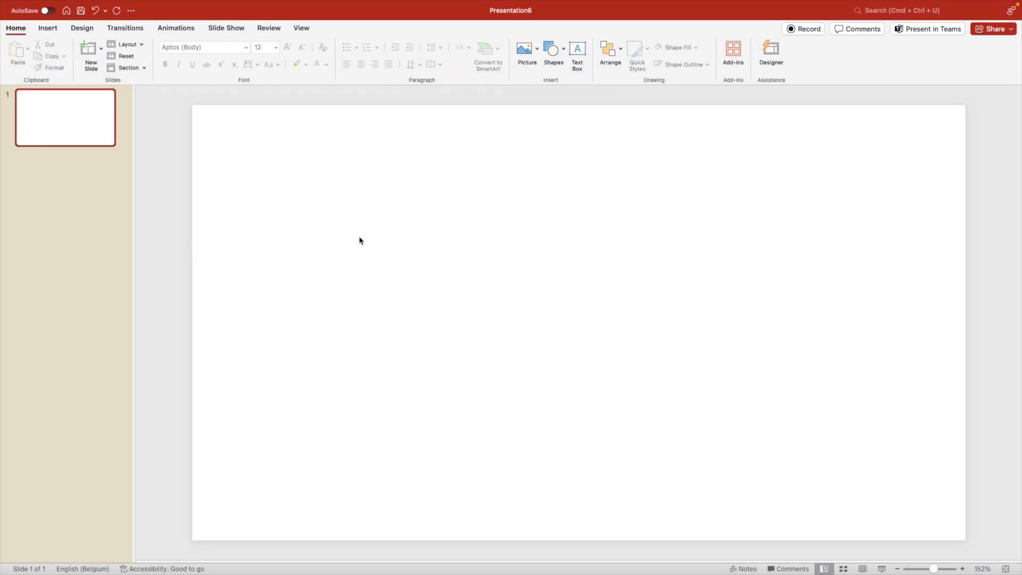
Apply the 01 Future Purple colour variant to the presentation.
left_click(82, 27)
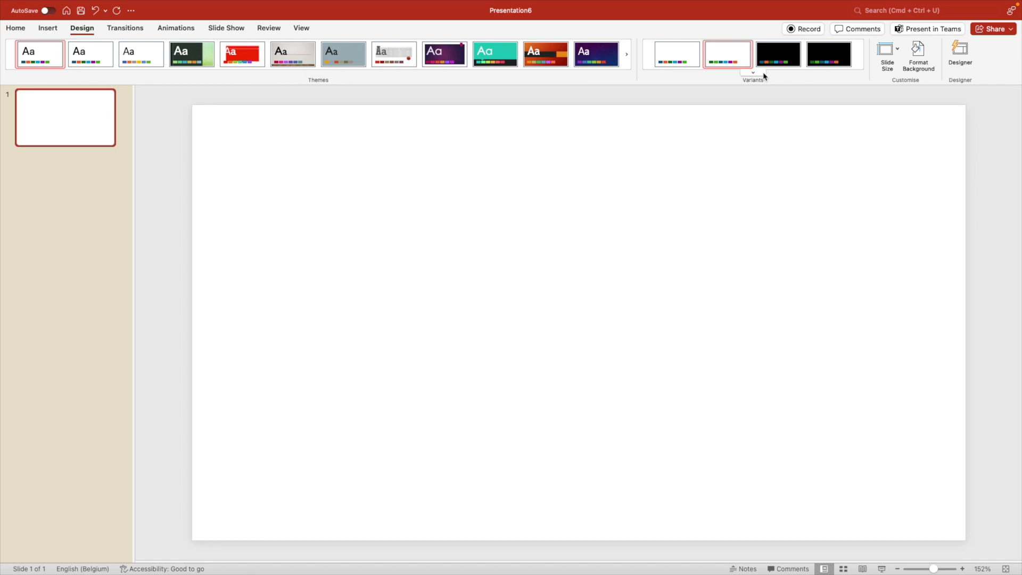
left_click(759, 74)
mouse_move(771, 130)
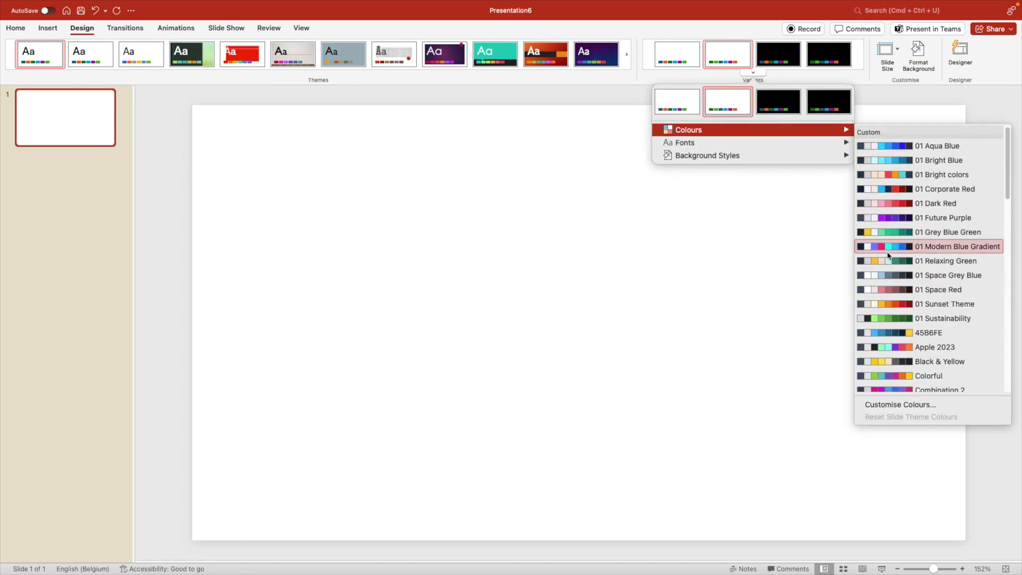
left_click(947, 224)
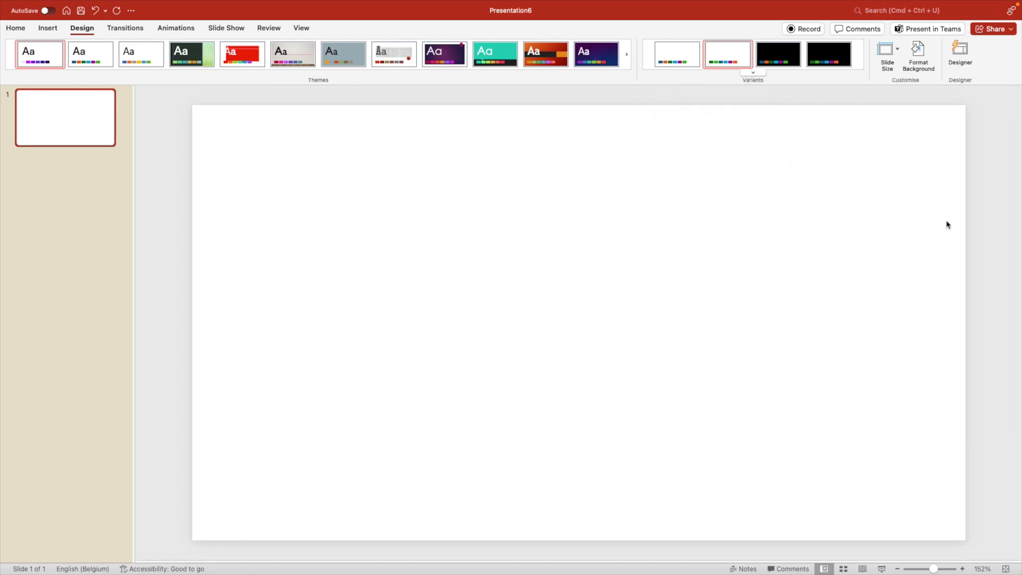
Give the slide a dark purple preset gradient background with the second stop moved to about 43%.
right_click(500, 247)
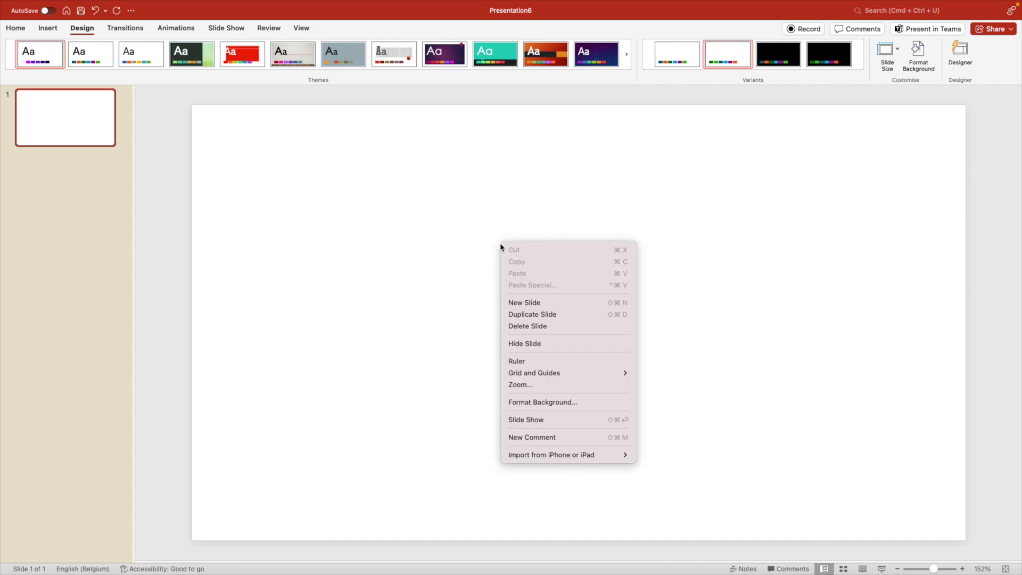
left_click(585, 408)
left_click(876, 164)
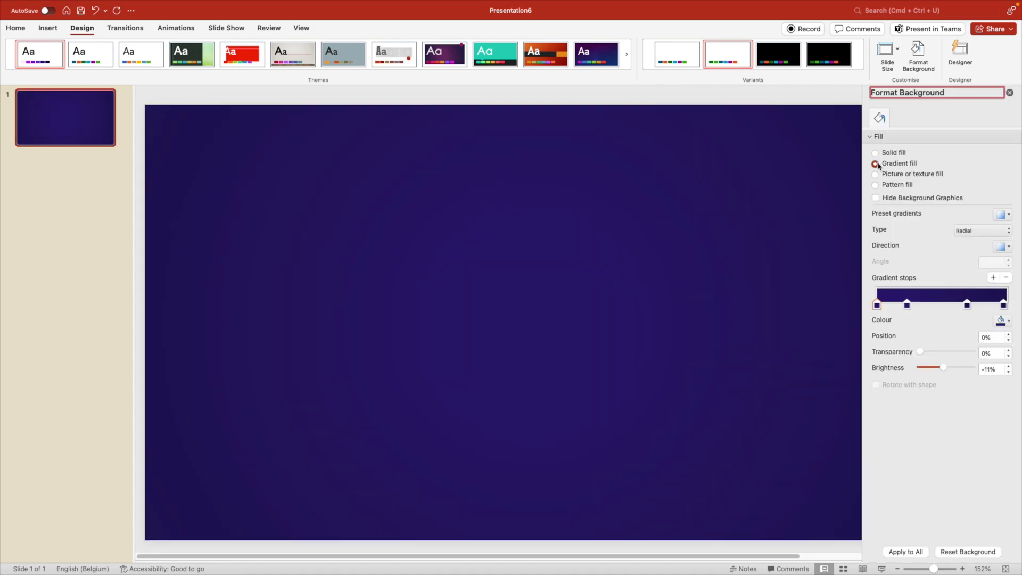
left_click(1002, 214)
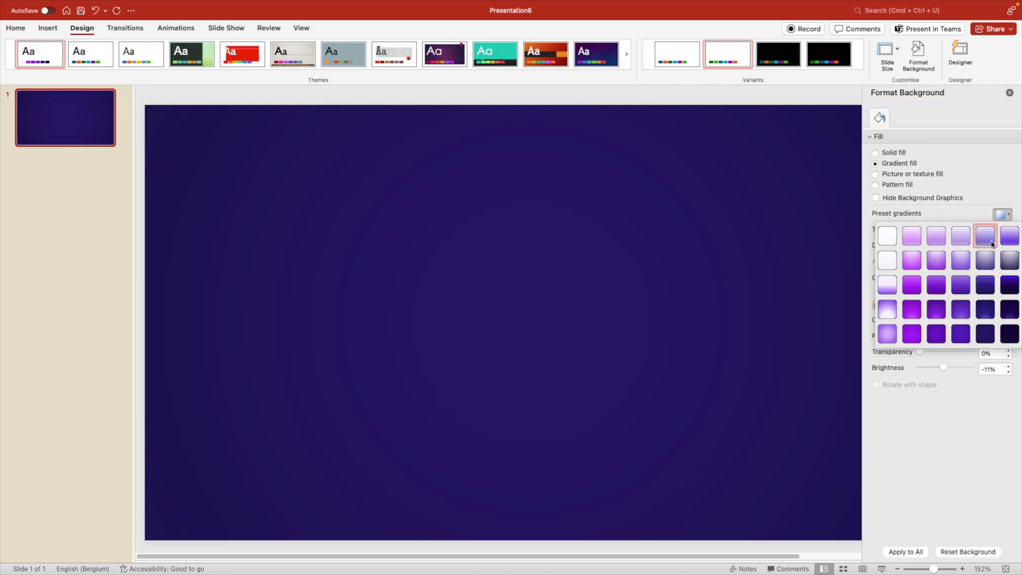
left_click(987, 337)
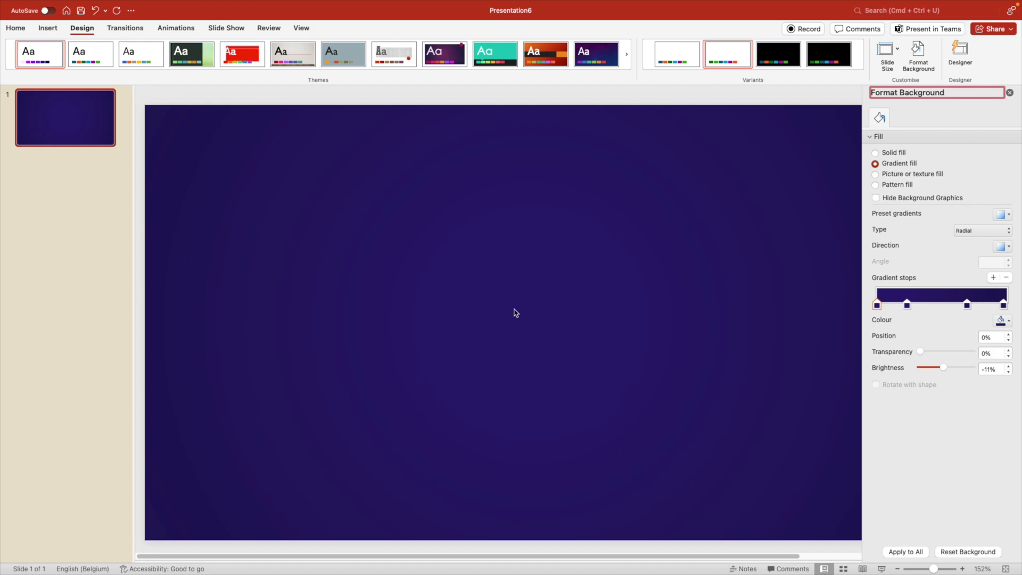
left_click(1003, 320)
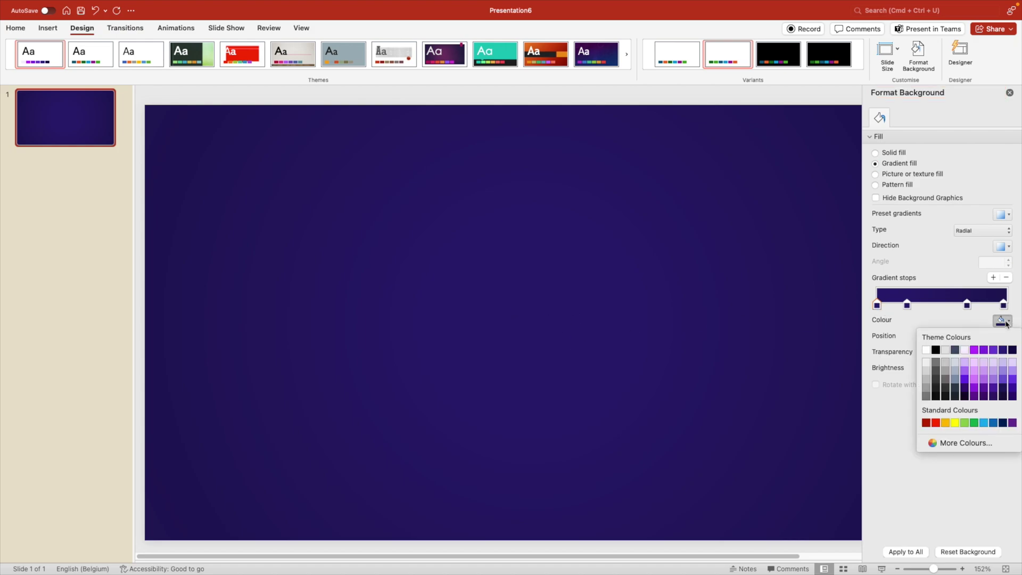
left_click(1013, 390)
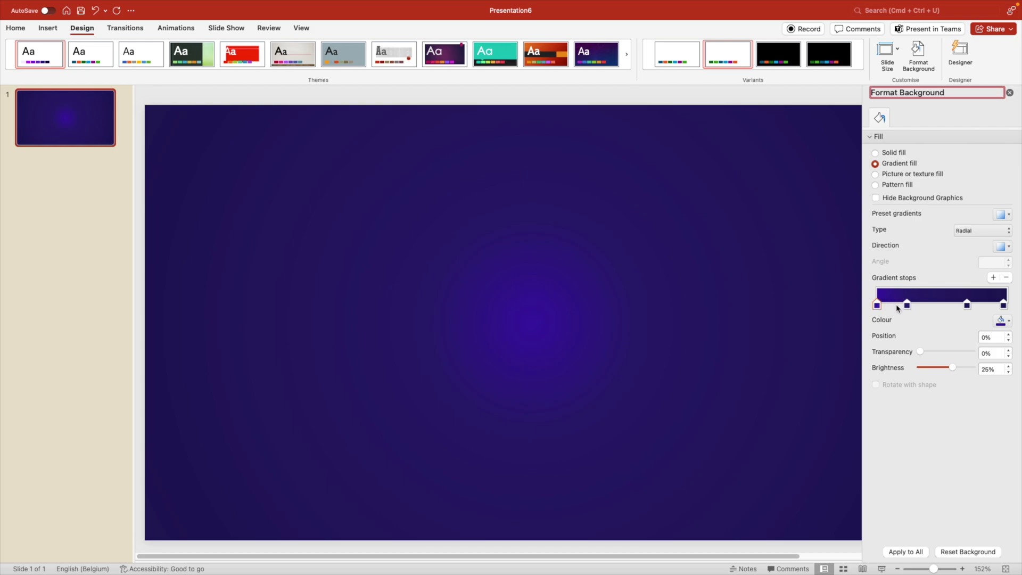
left_click_drag(907, 307, 933, 308)
left_click(1010, 94)
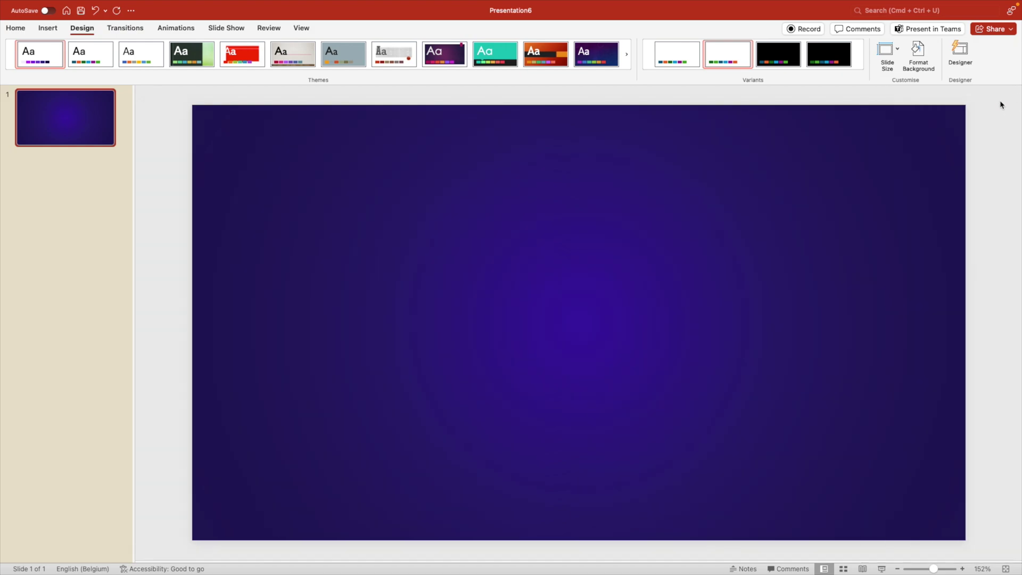
Insert a 2D pie chart and open its Sales data in Excel.
left_click(48, 28)
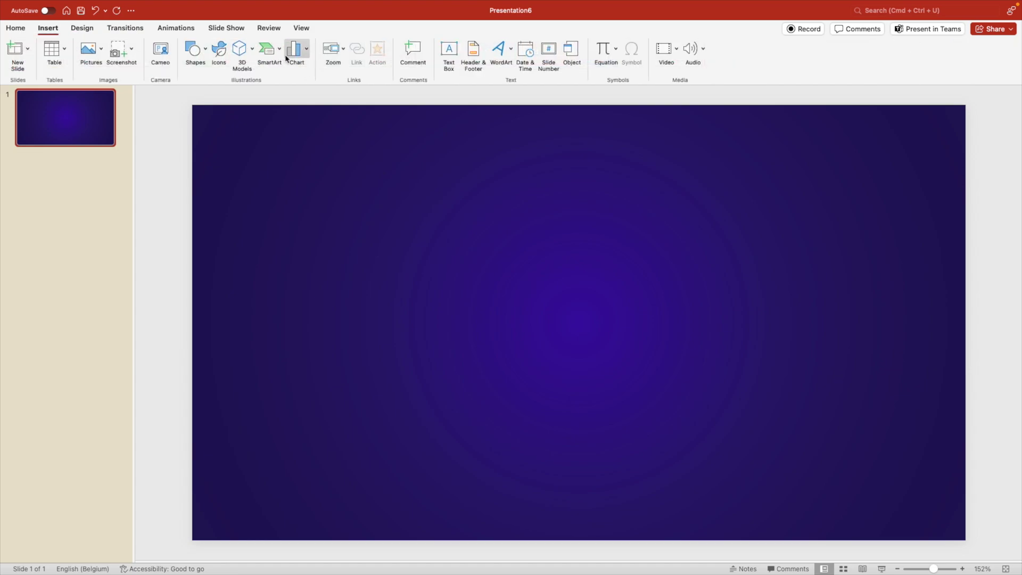
left_click(297, 53)
mouse_move(319, 92)
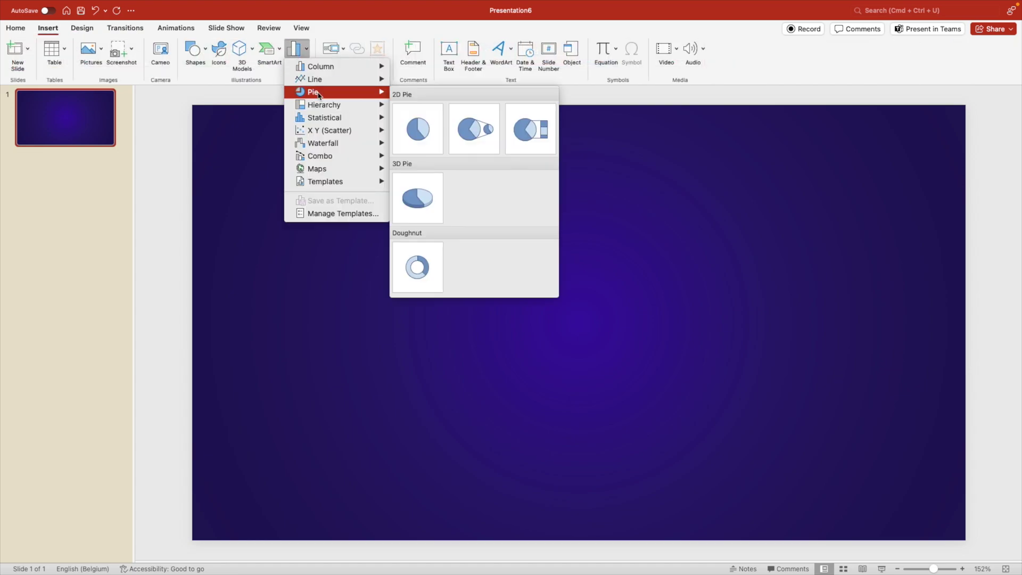
left_click(425, 141)
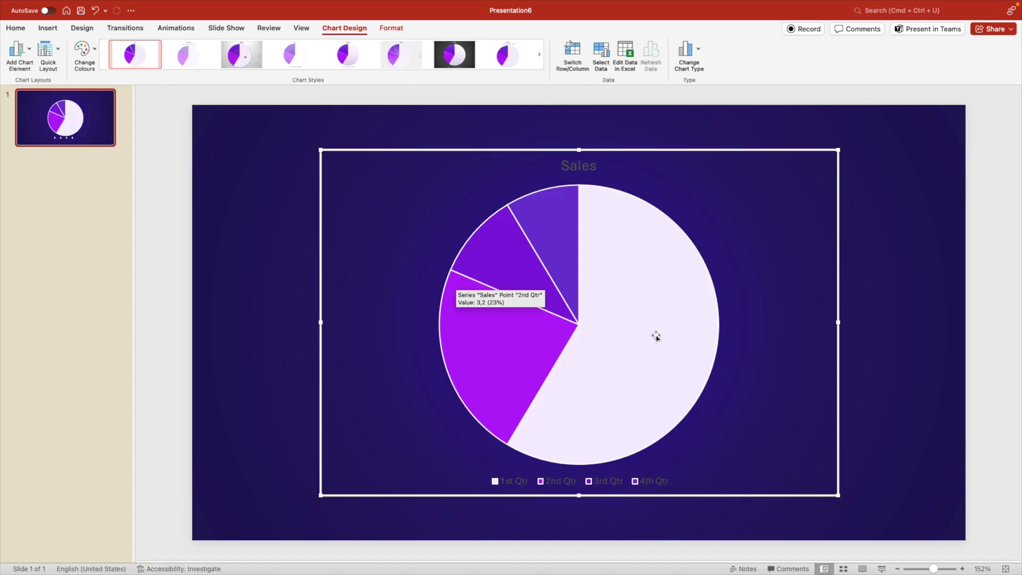
left_click(625, 55)
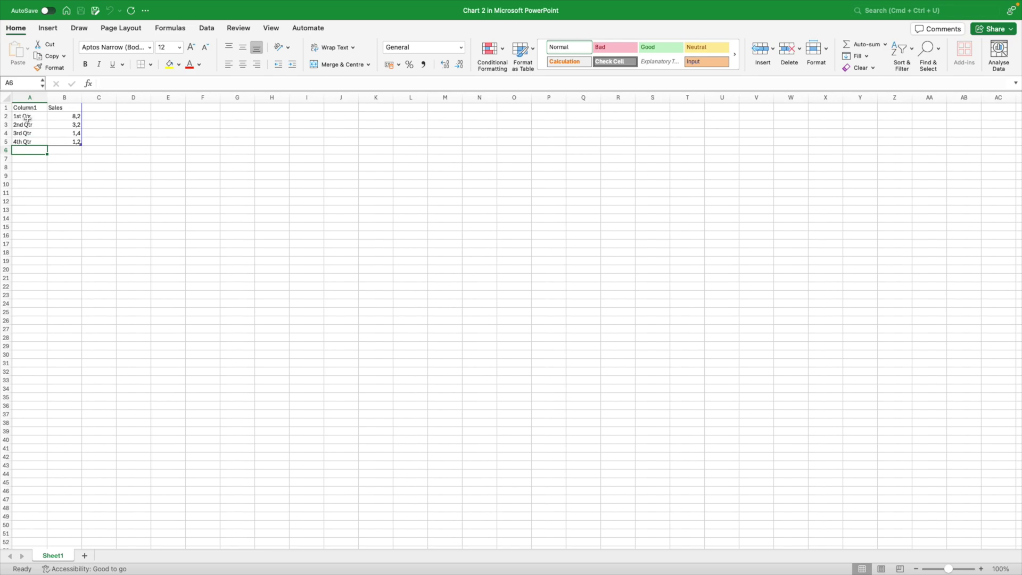
Enter 1 as the Sales value in B2:B5 and fill it down to B13.
left_click(73, 117)
type("1")
key("Return")
type("1")
key("Return")
type("1")
key("Return")
type("1")
key("Return")
left_click_drag(73, 115, 81, 142)
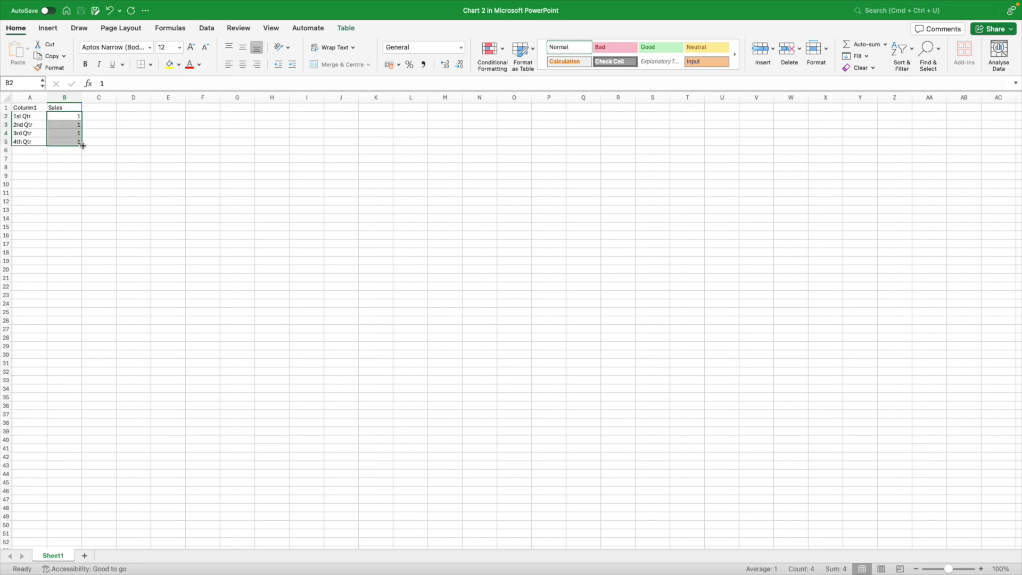
left_click_drag(83, 146, 85, 212)
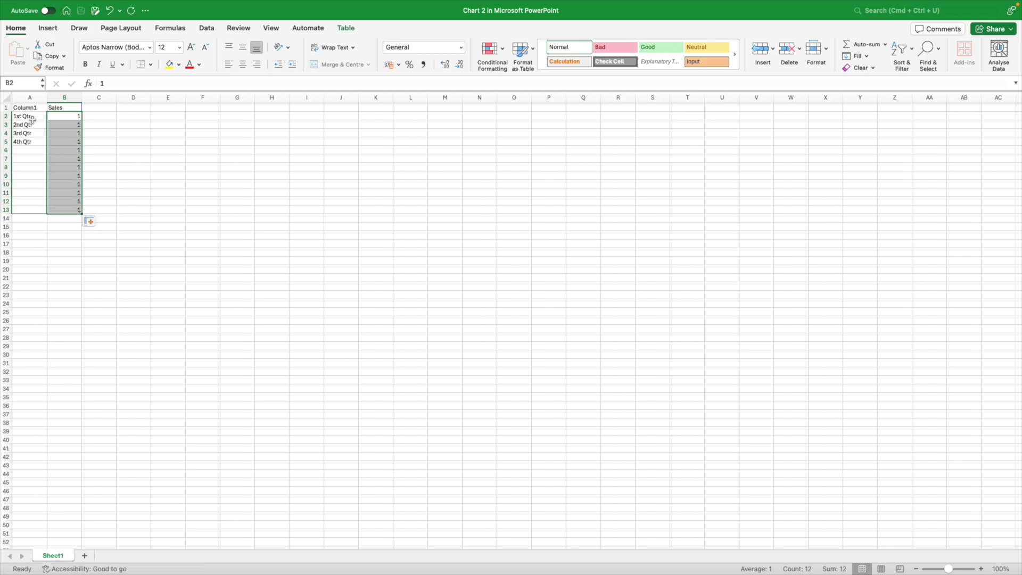
Number the categories in column A from 1 to 12 and close the data sheet.
mouse_move(24, 116)
left_mouse_down()
mouse_move(24, 133)
mouse_move(26, 118)
left_mouse_up()
type("1")
key("Return")
type("2")
key("Return")
type("3")
key("Return")
type("4")
key("Return")
type("5")
left_click_drag(26, 116, 53, 212)
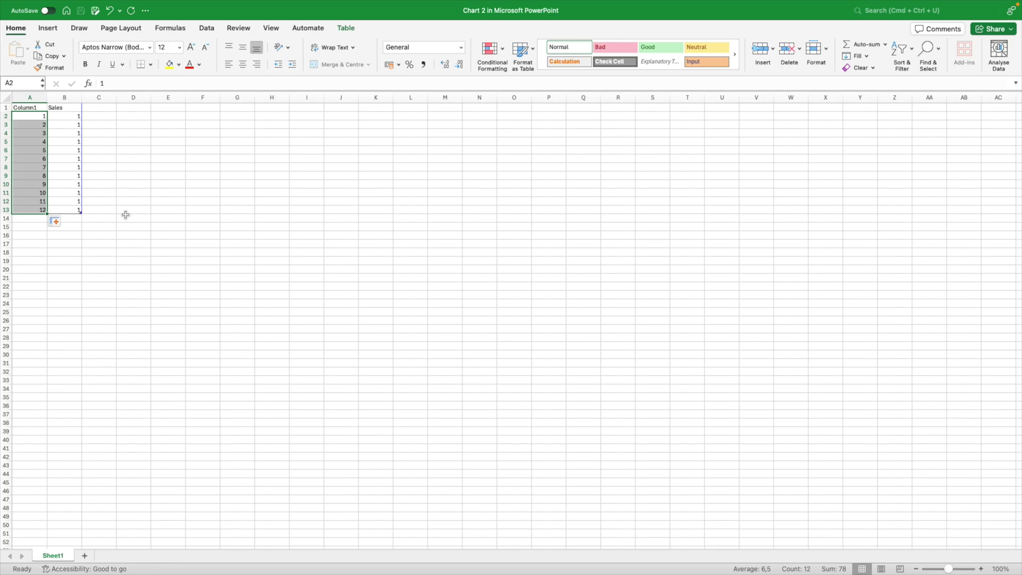
key("super+w")
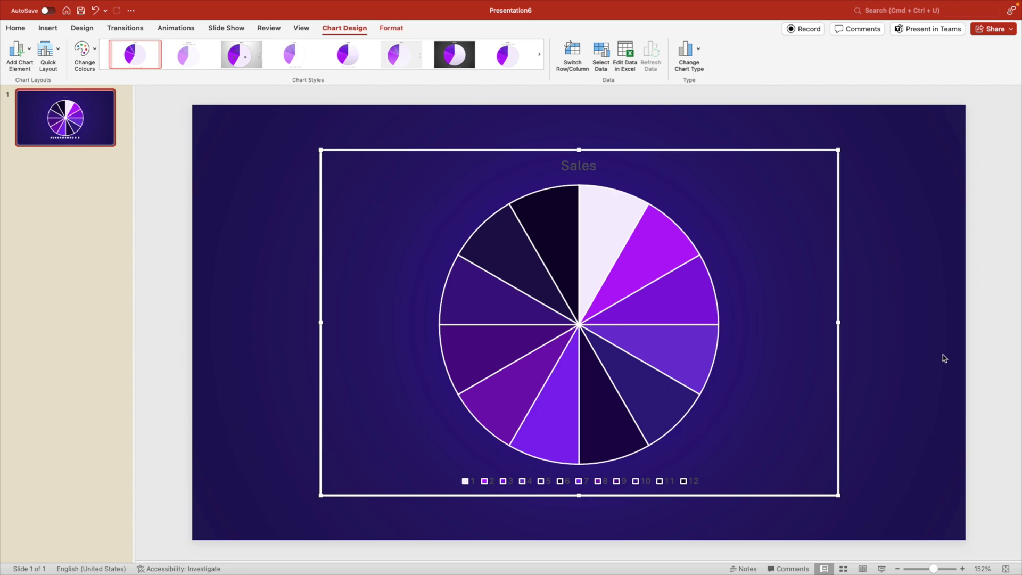
Apply a Quick Layout that shows category labels on the pie slices.
left_click(928, 358)
mouse_move(603, 270)
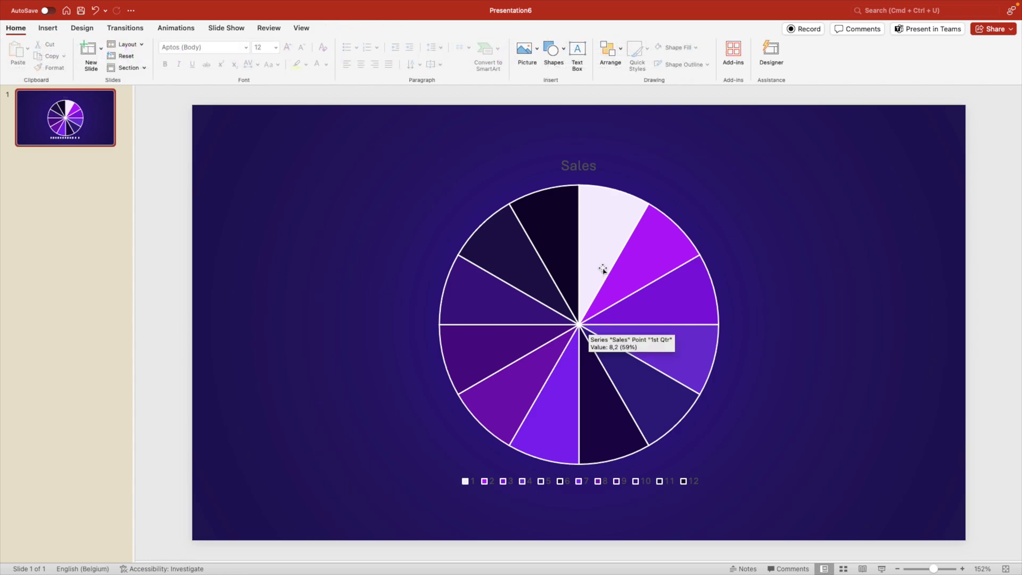
left_click(586, 178)
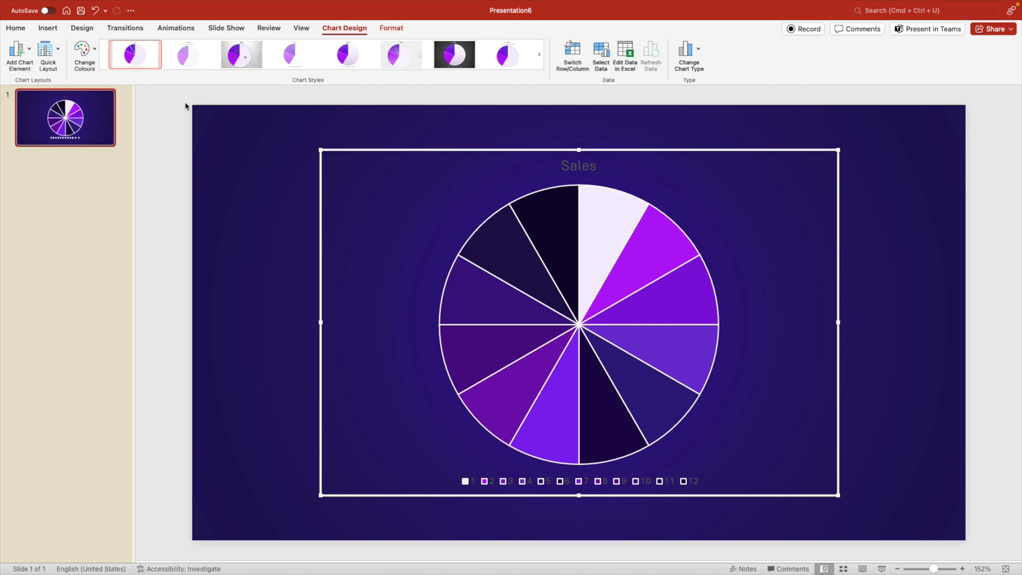
left_click(51, 50)
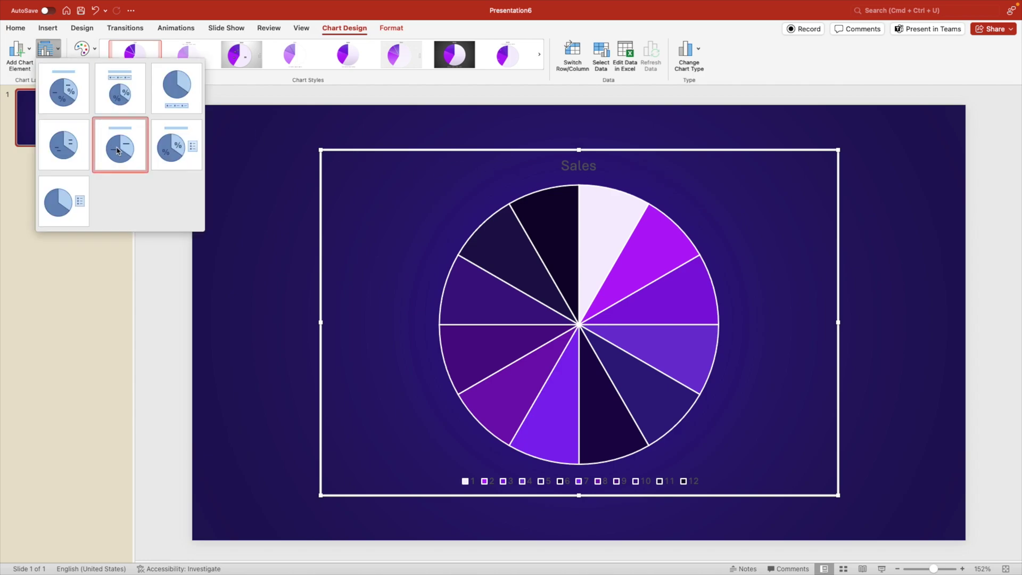
left_click(118, 152)
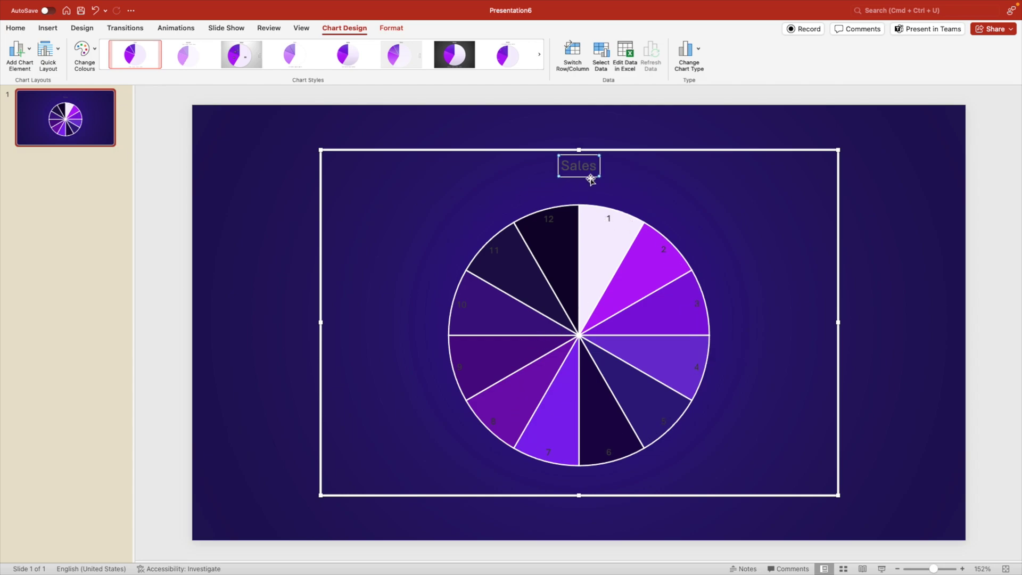
Delete the 'Sales' chart title and select the slice number labels.
left_click(590, 175)
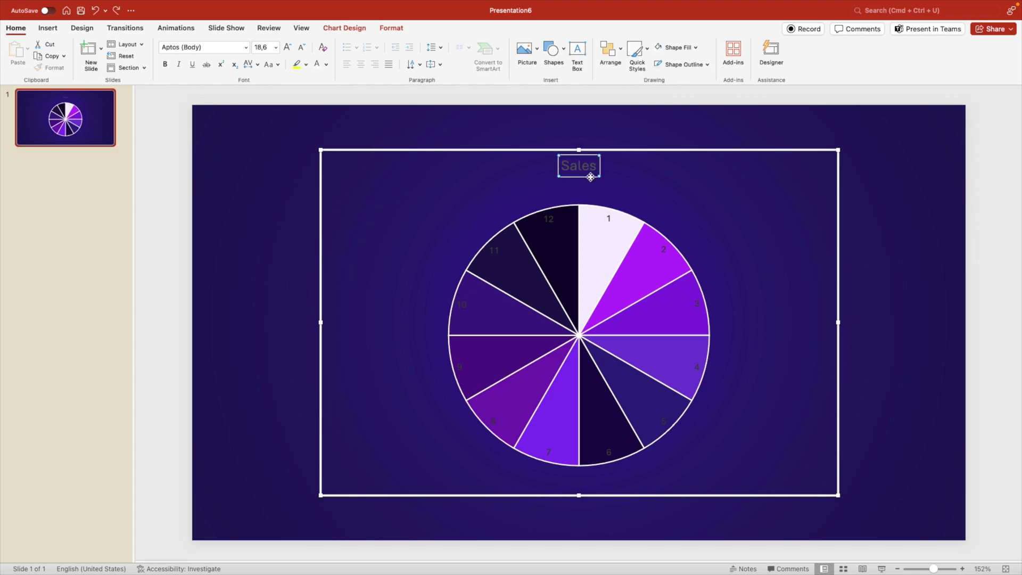
key("Delete")
left_click(612, 193)
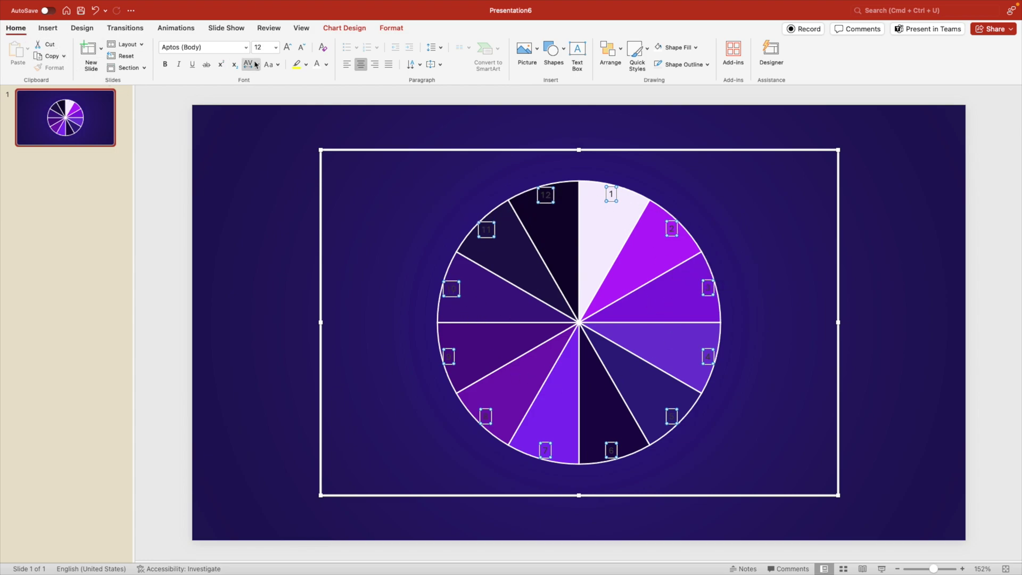
Format the 1–12 slice labels as white Montserrat ExtraBold at 28 pt.
left_click(209, 48)
type("Montserrat")
key("Return")
left_click(246, 48)
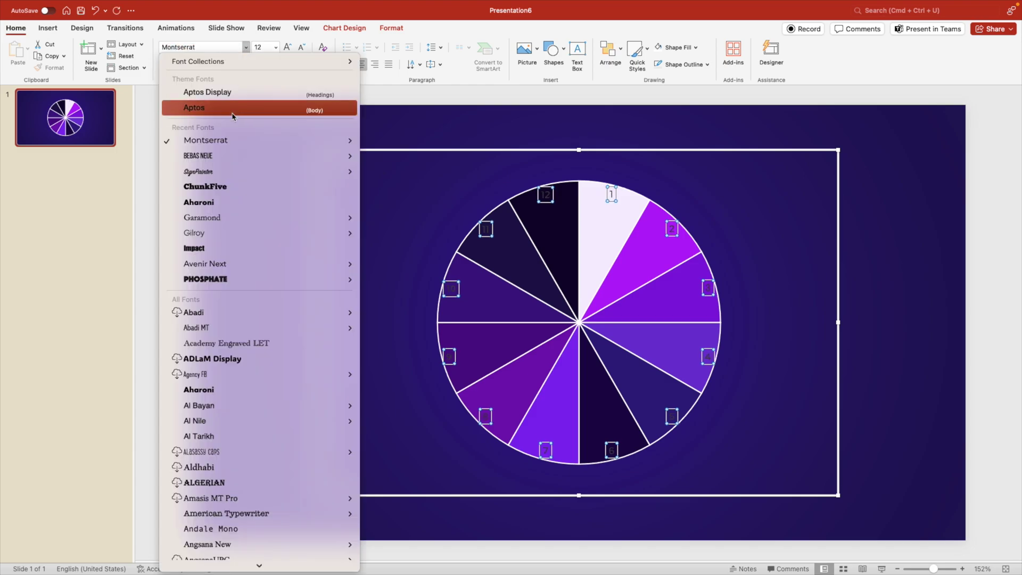
mouse_move(222, 140)
left_click(415, 378)
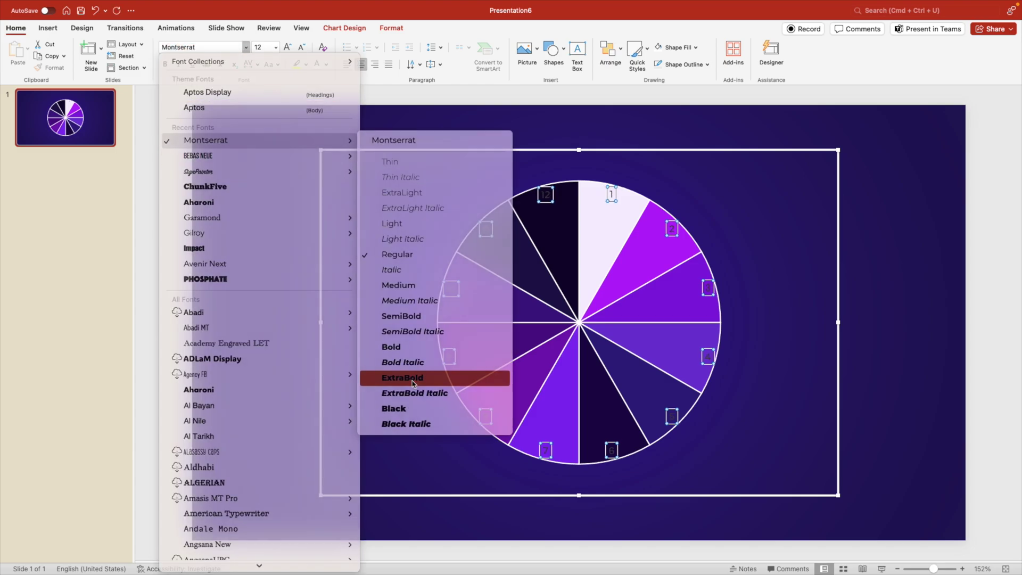
left_click(318, 64)
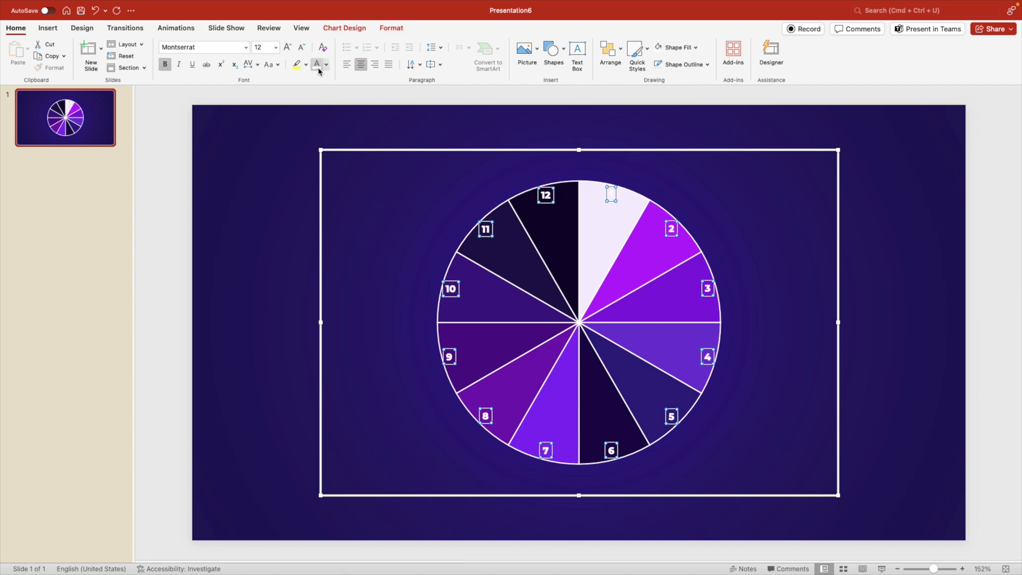
left_click(288, 48)
left_click(288, 49)
left_click(288, 48)
left_click(288, 49)
left_click(288, 49)
left_click(288, 49)
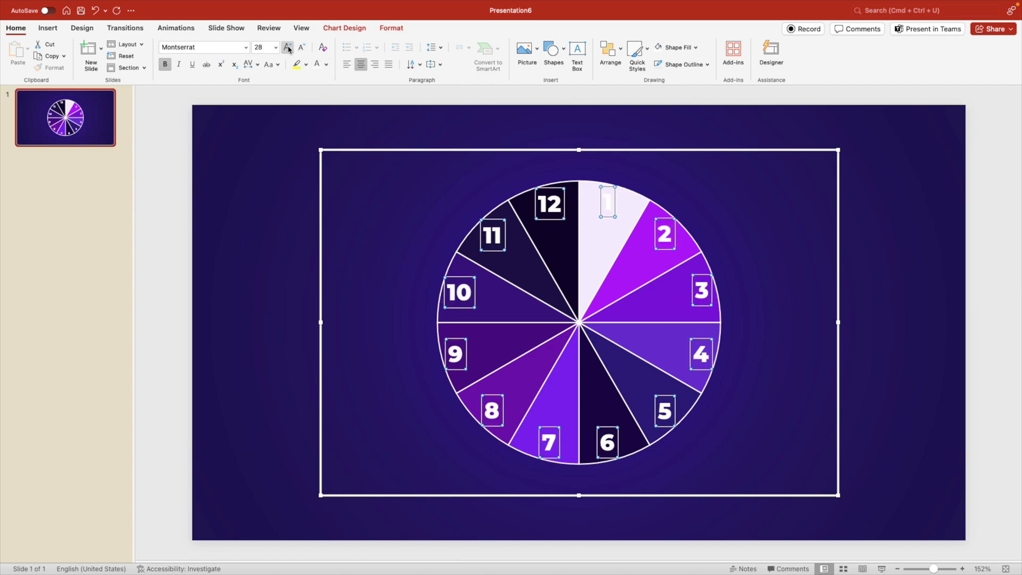
key("Escape")
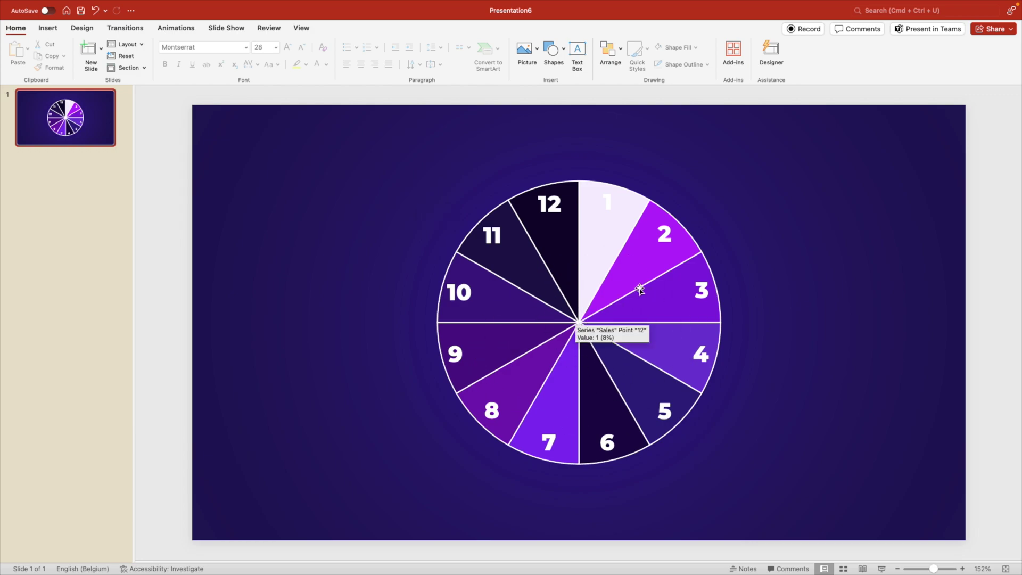
Give slice 1 a solid bright purple fill via Format Data Point.
left_click(603, 264)
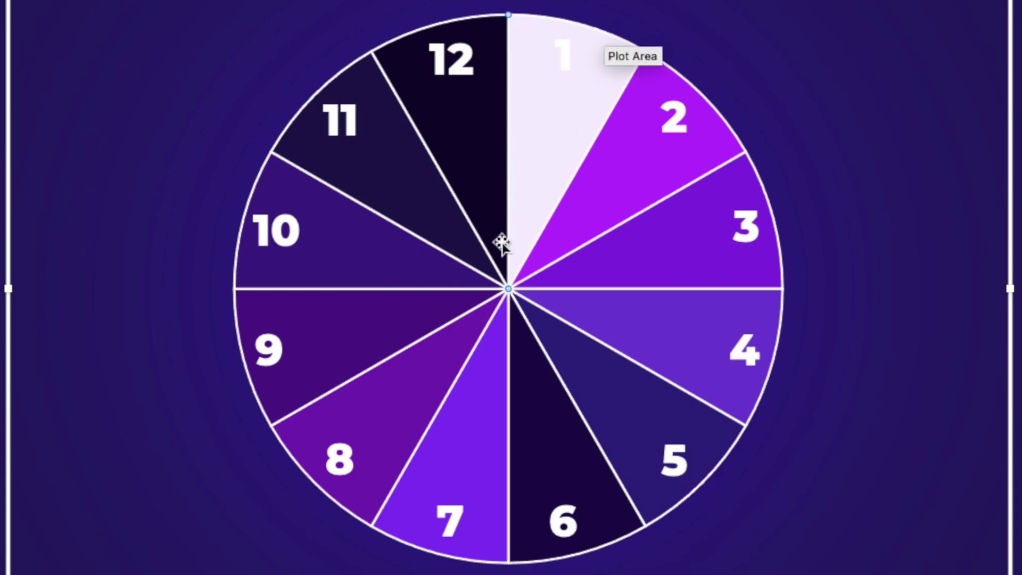
right_click(564, 116)
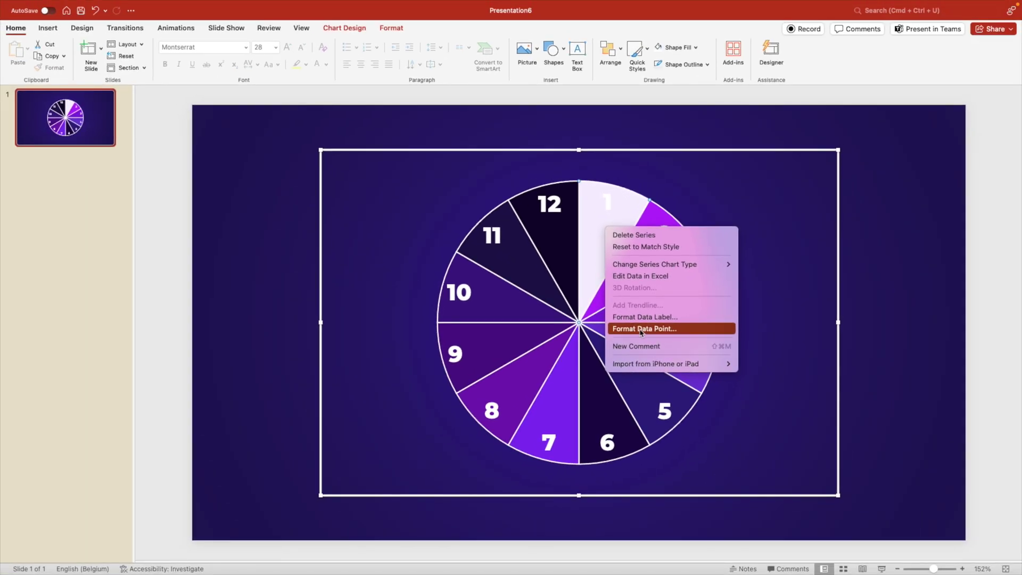
left_click(644, 329)
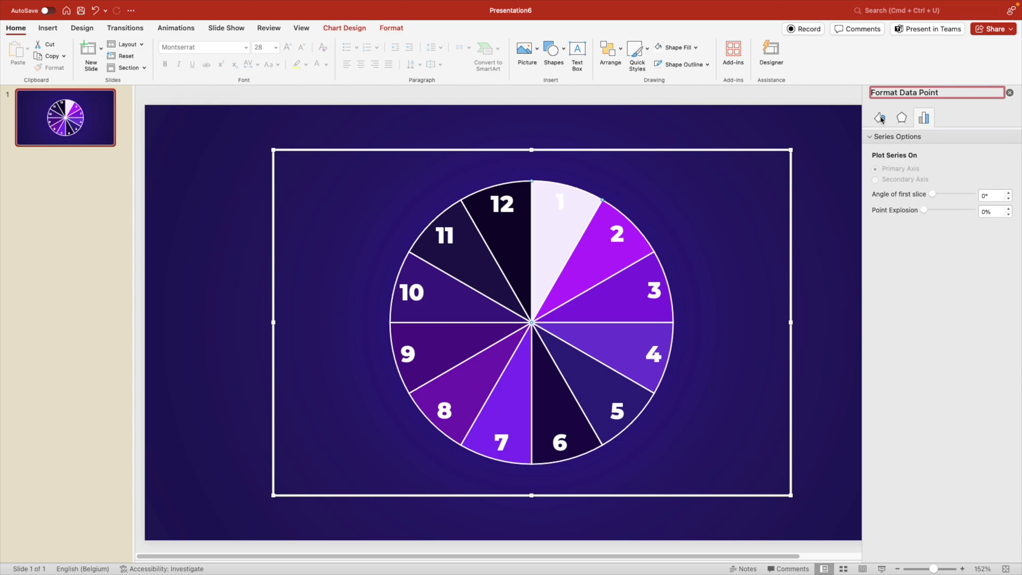
left_click(880, 117)
left_click(886, 164)
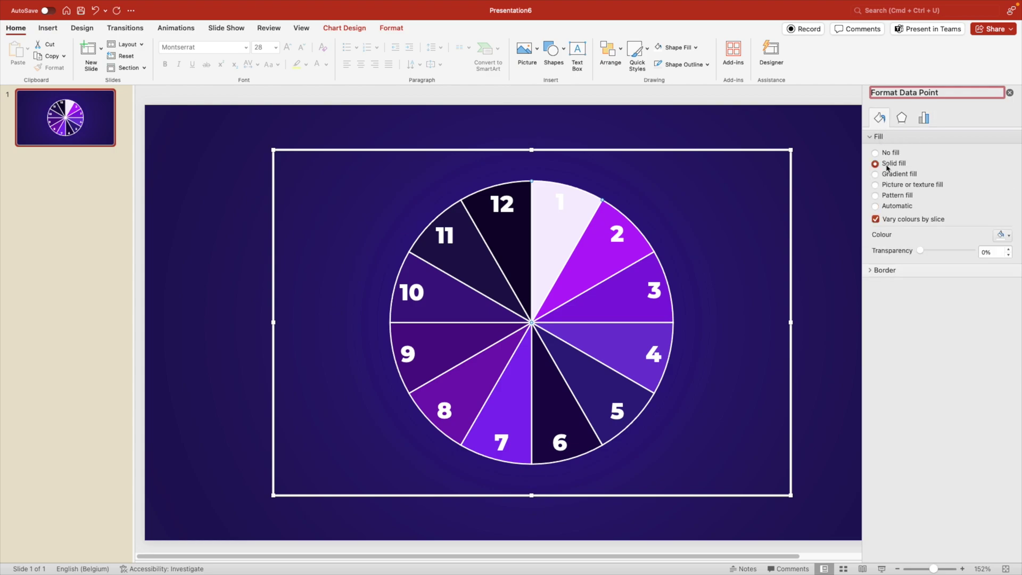
left_click(1002, 235)
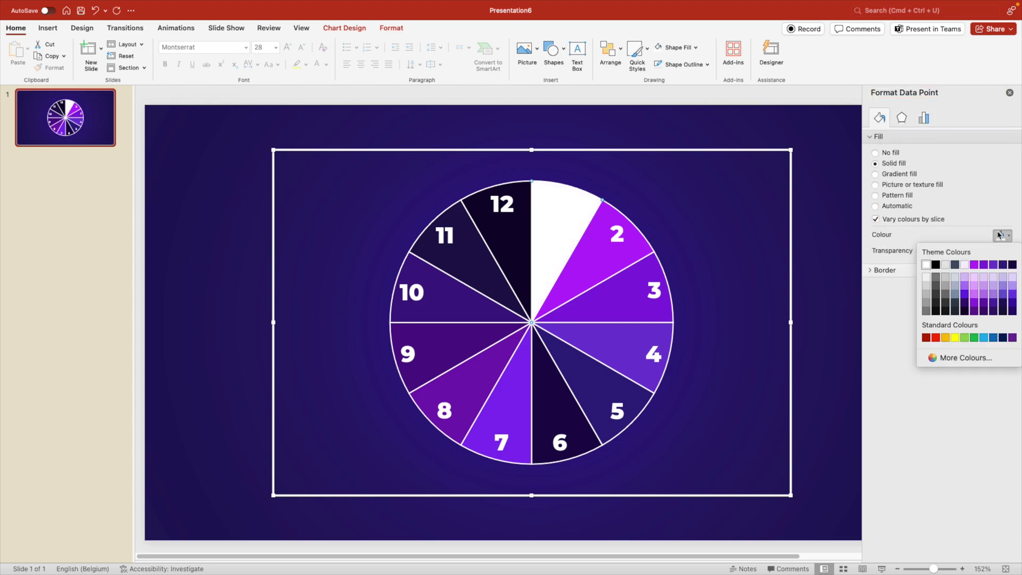
left_click(975, 264)
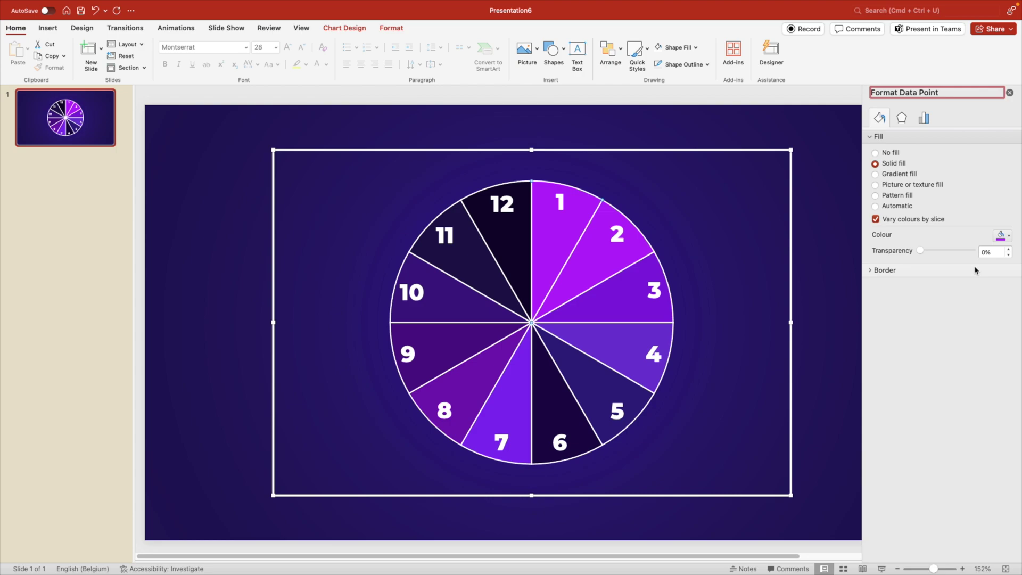
Colour slices 7, 3 and 9 bright purple and slices 2 and 8 dark navy.
left_click(519, 384)
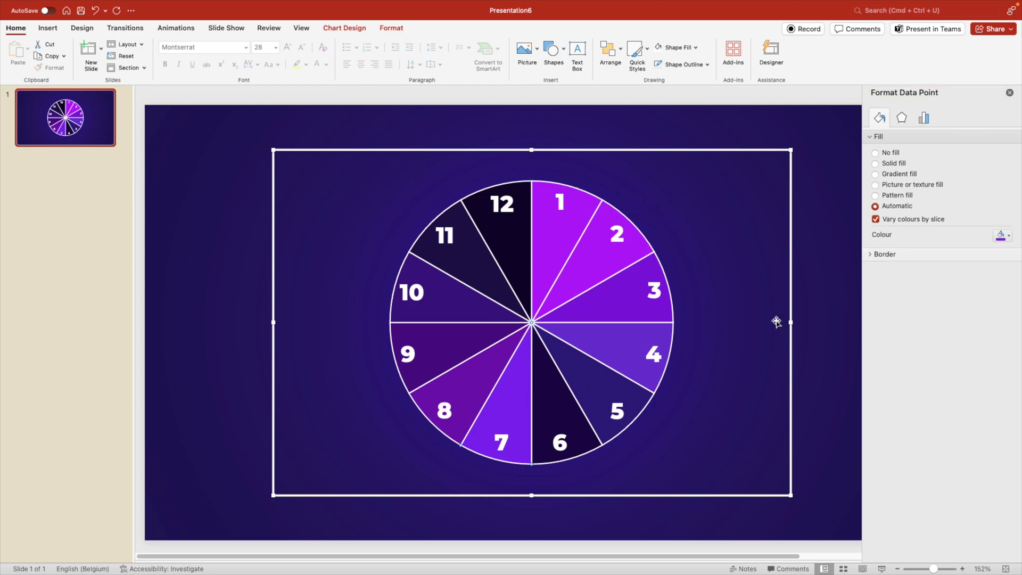
left_click(1004, 236)
left_click(977, 265)
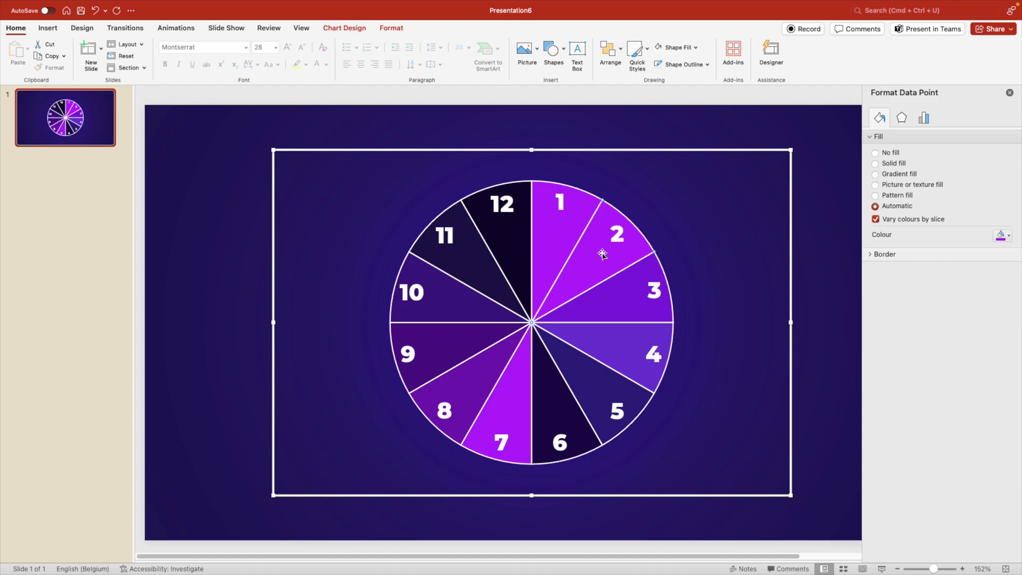
left_click(1003, 236)
left_click(1002, 264)
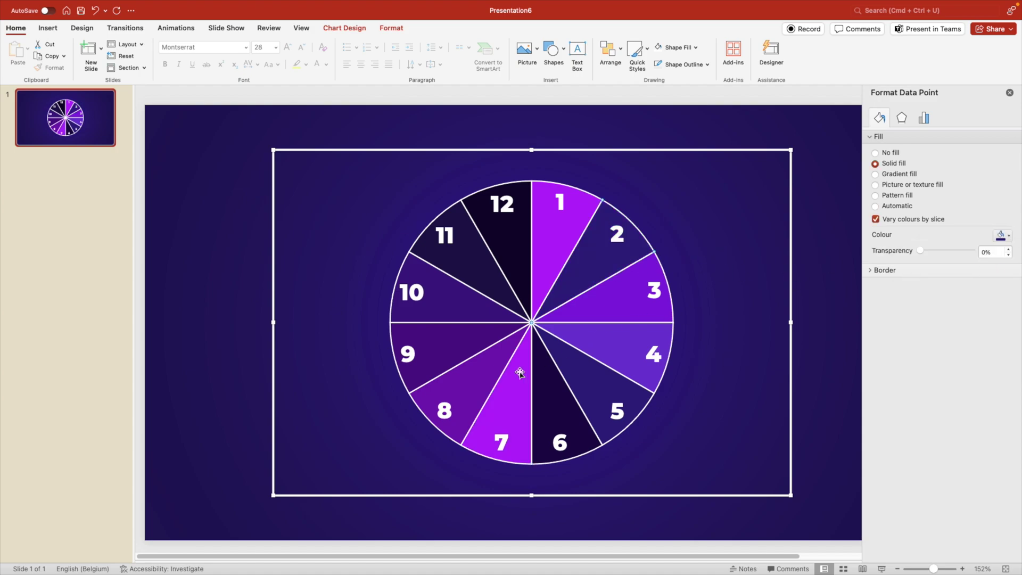
left_click(642, 343)
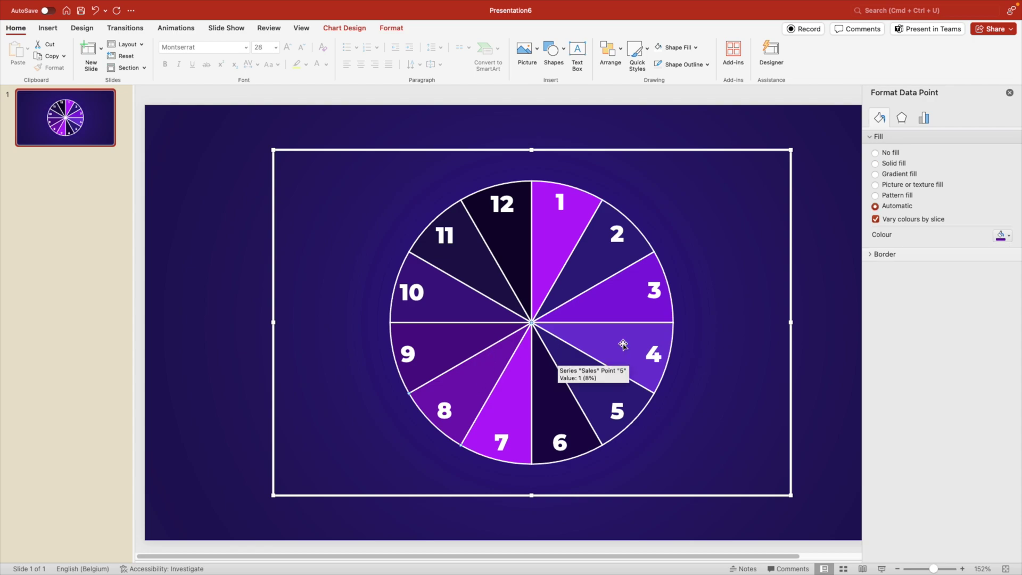
left_click(1001, 236)
left_click(1003, 264)
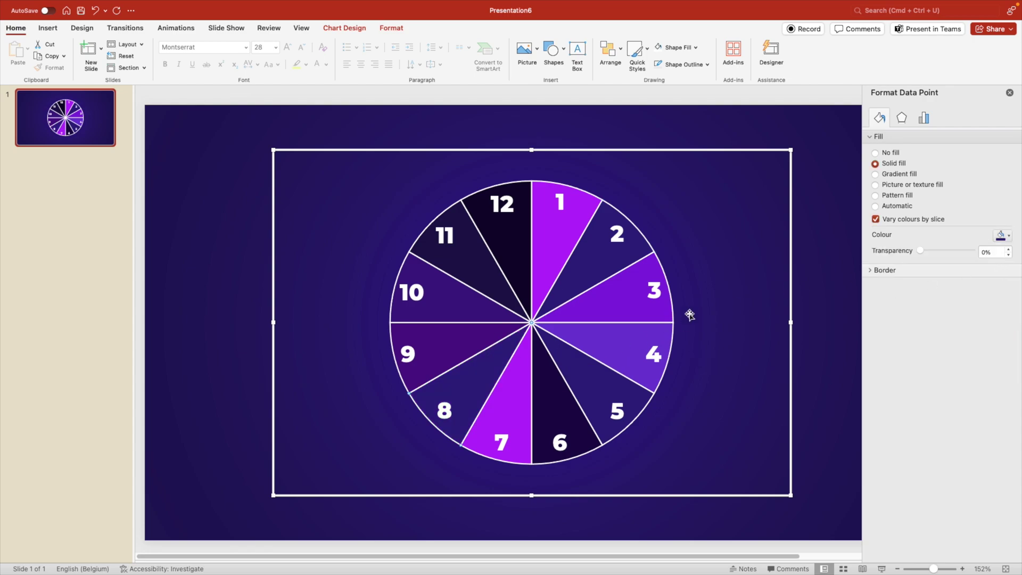
left_click(619, 308)
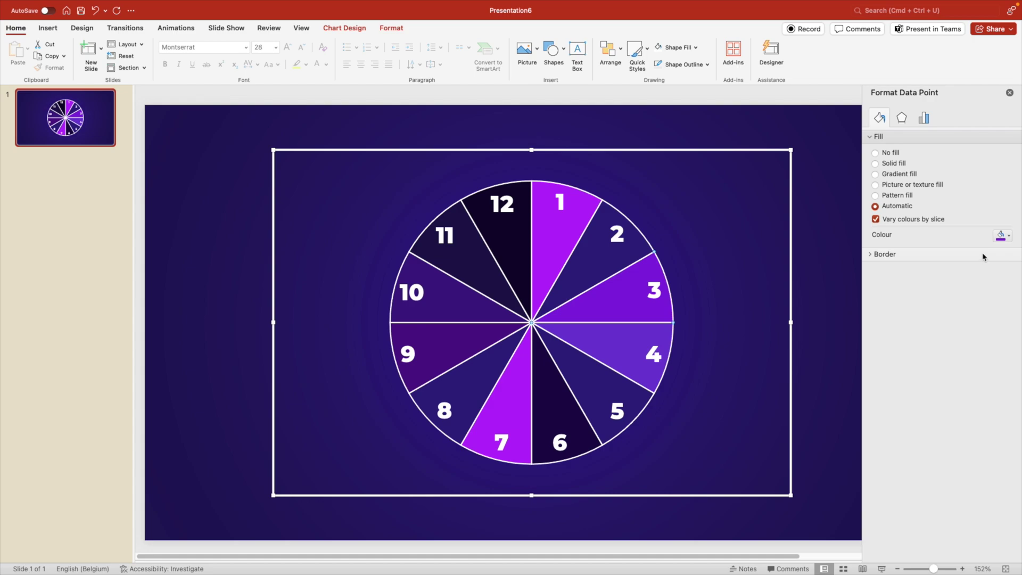
left_click(1002, 236)
left_click(974, 266)
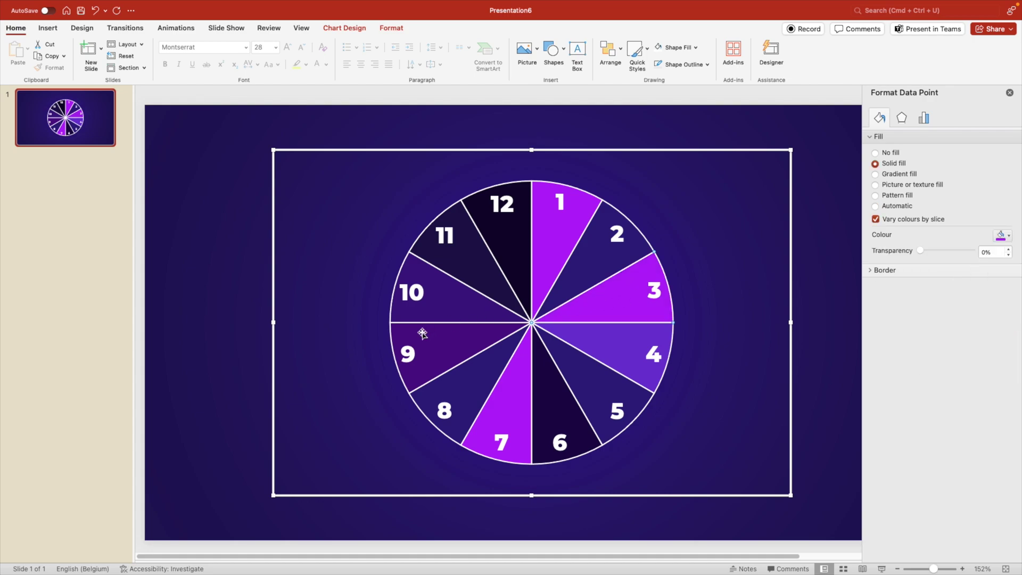
left_click(475, 338)
left_click(1002, 236)
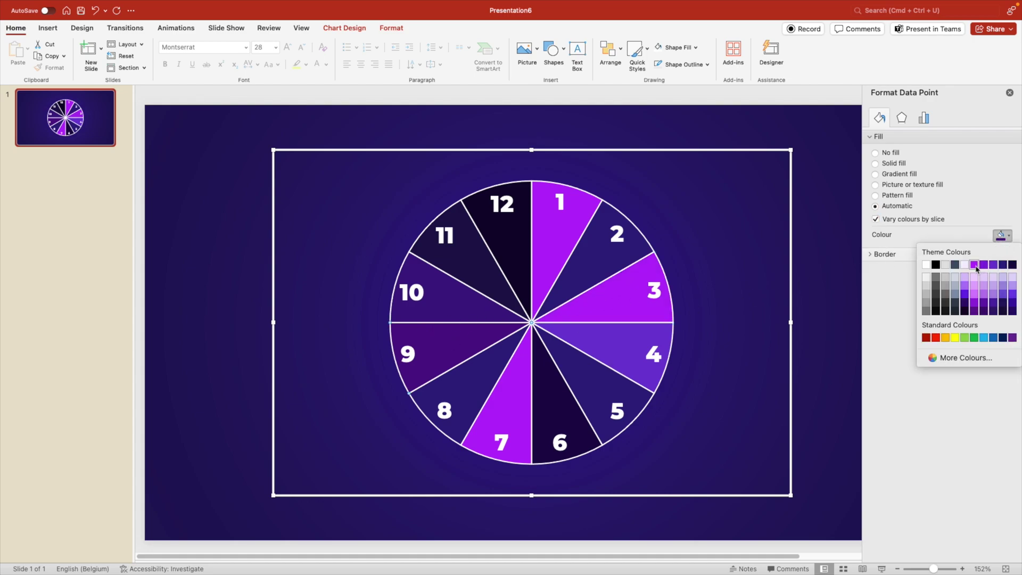
left_click(977, 267)
Colour slices 4 and 10 dark navy and slices 5 and 11 bright purple.
left_click(601, 338)
left_click(1003, 236)
left_click(1004, 268)
left_click(455, 310)
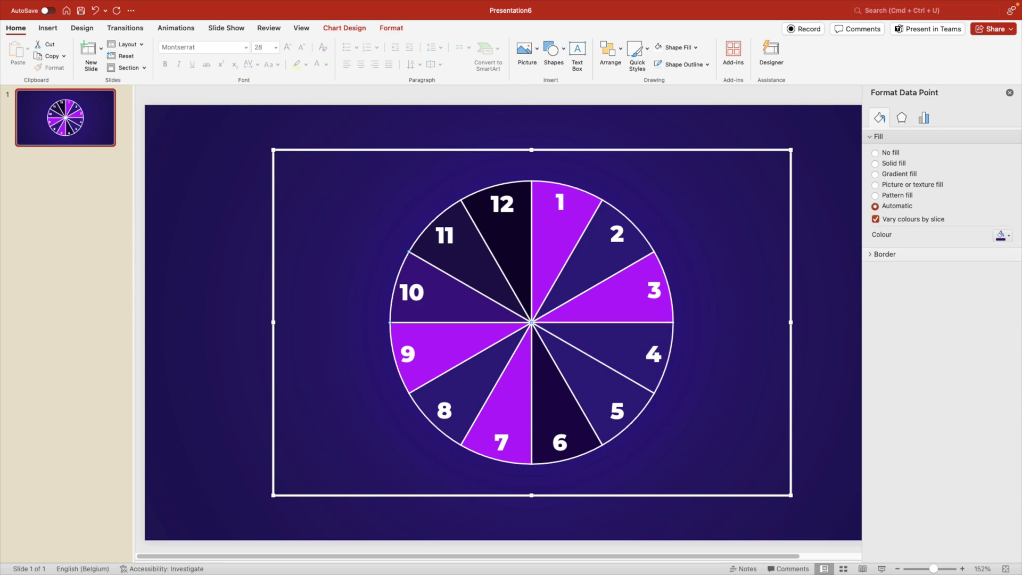
left_click(1008, 235)
left_click(1003, 266)
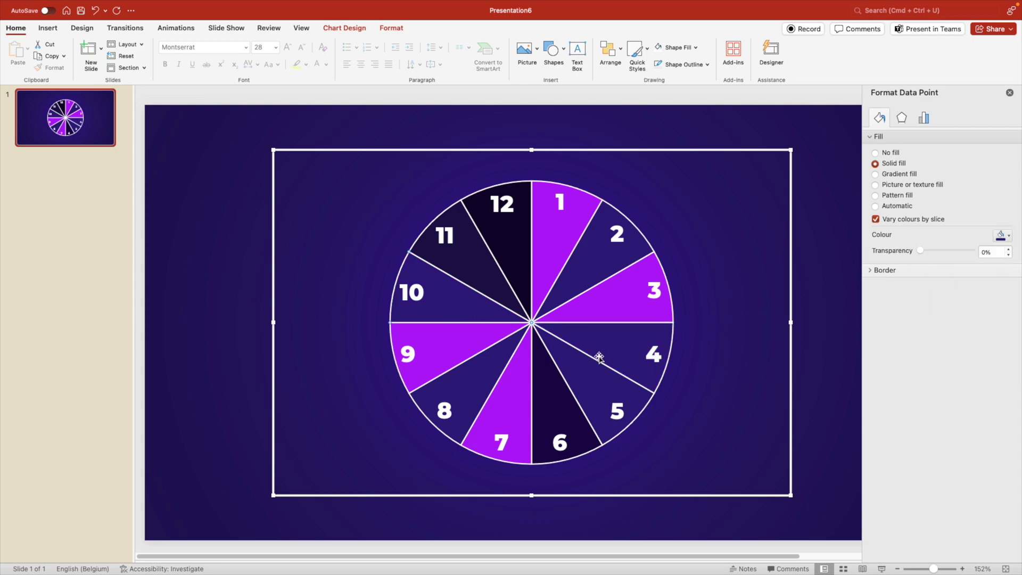
left_click(599, 360)
left_click(1007, 237)
left_click(975, 264)
left_click(448, 256)
left_click(1006, 237)
left_click(975, 264)
Colour slices 6 and 12 dark navy, correcting slice 12 from orange.
left_click(546, 403)
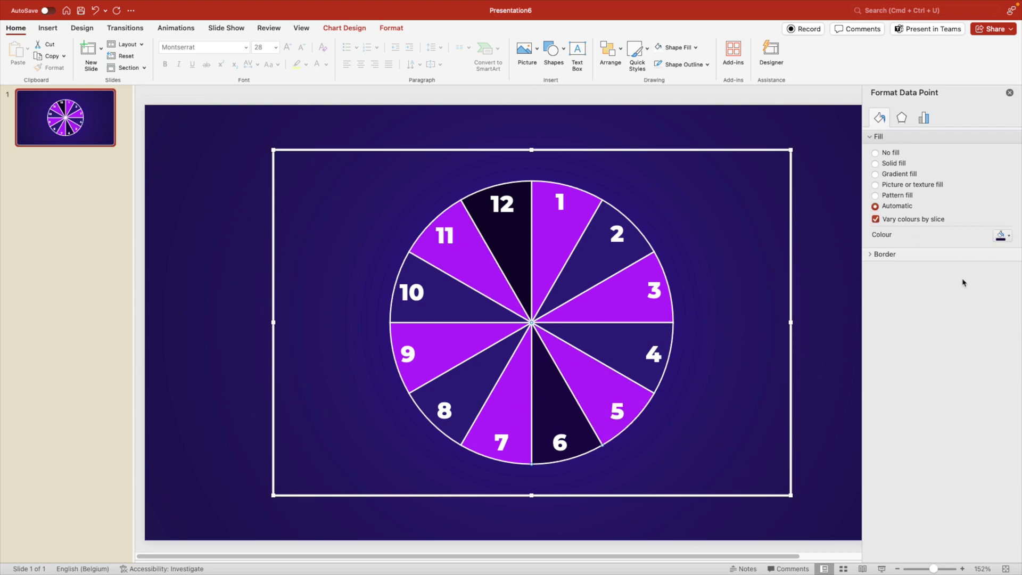
left_click(1007, 237)
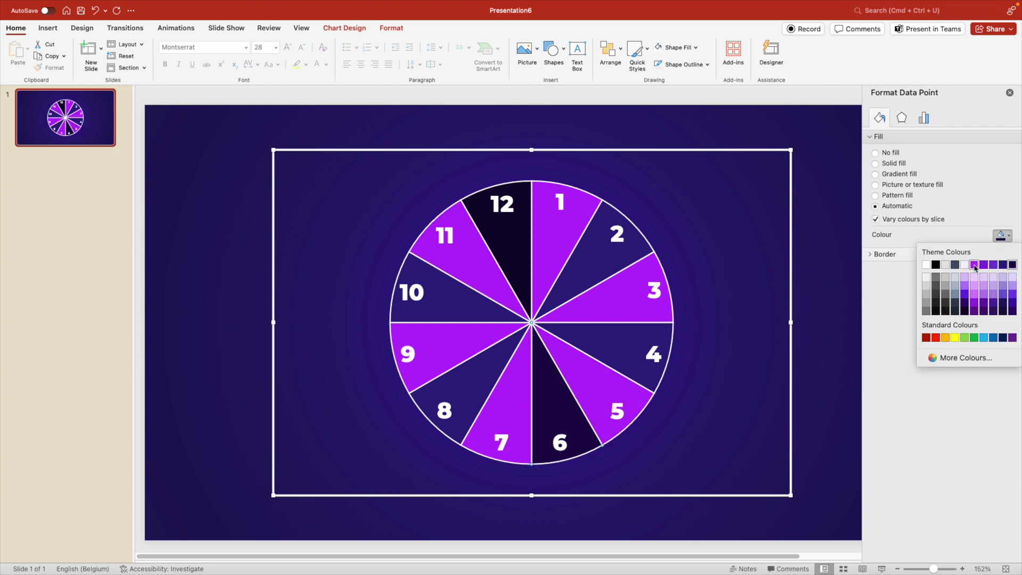
left_click(1004, 265)
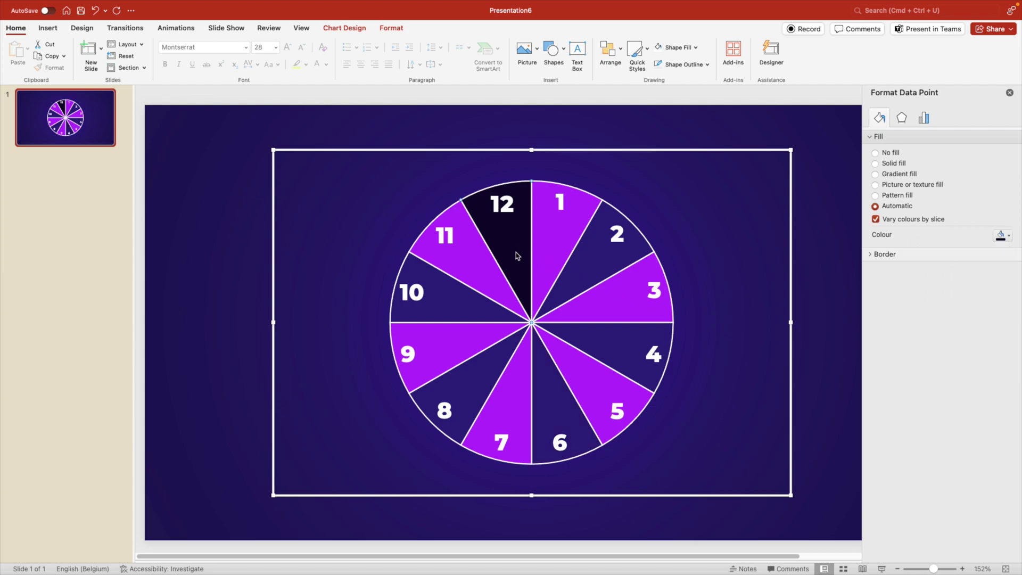
left_click(1007, 236)
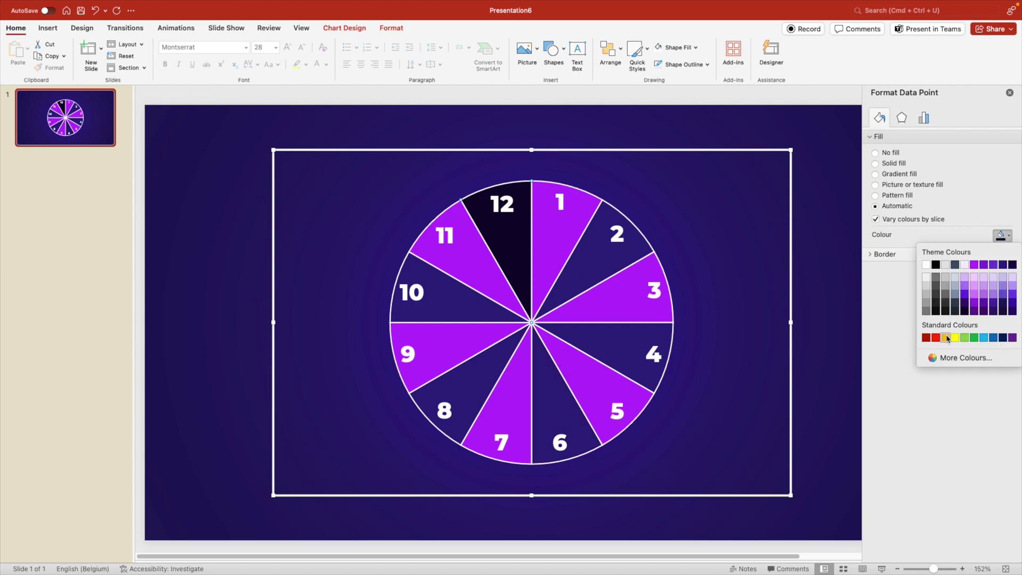
left_click(946, 337)
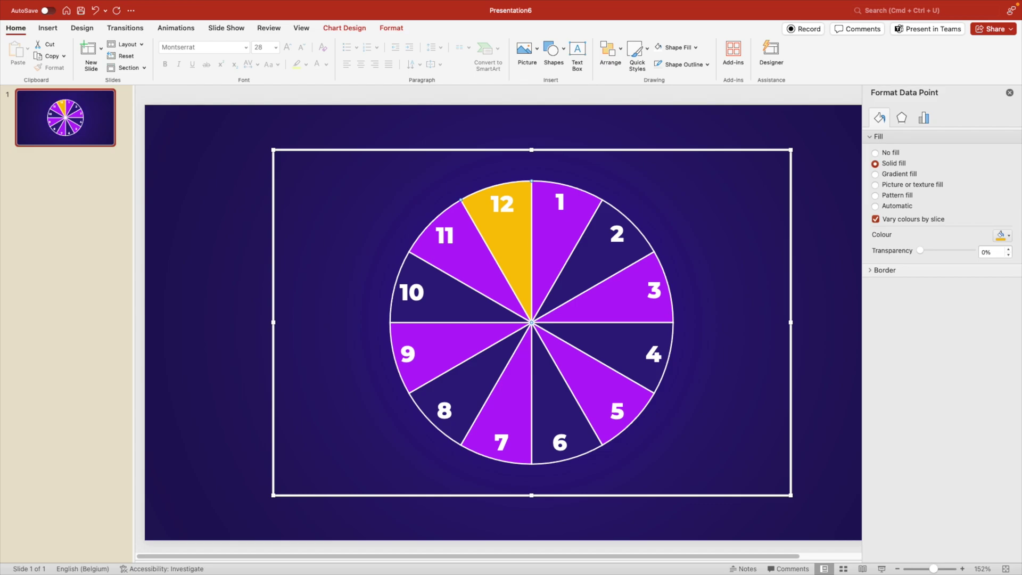
left_click(1007, 237)
left_click(1003, 264)
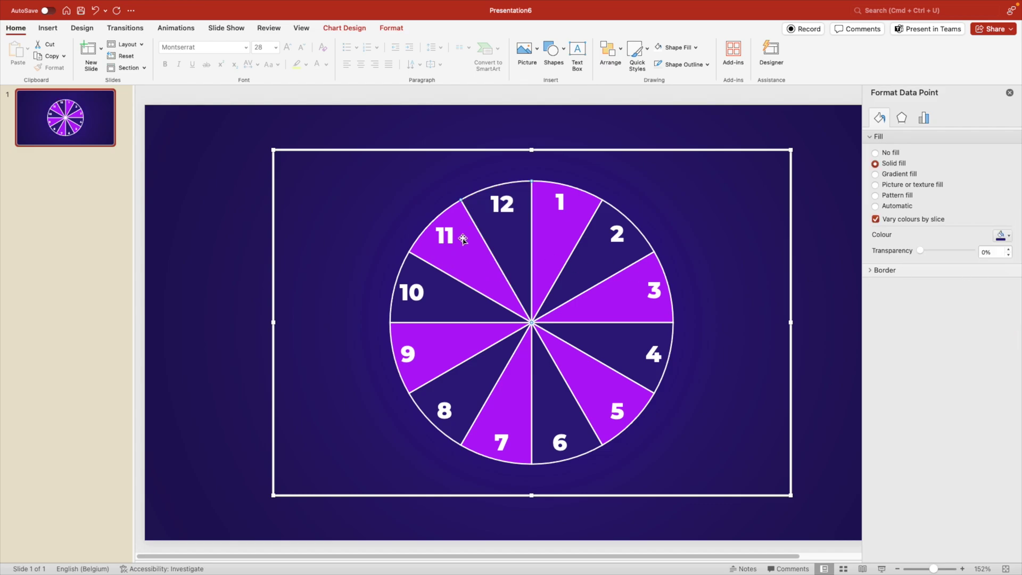
left_click(590, 198)
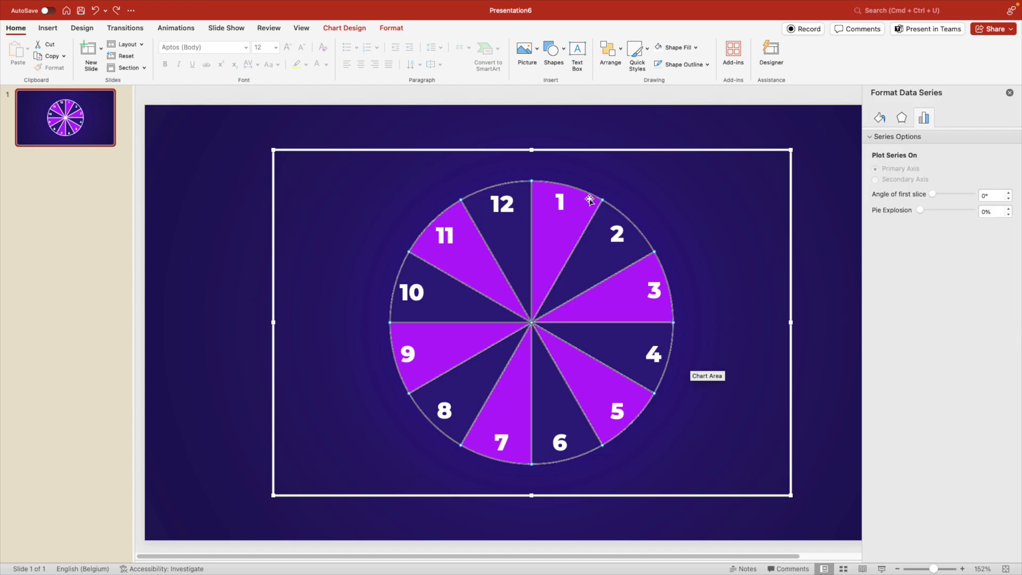
Set the pie slices' border colour to white.
left_click(879, 118)
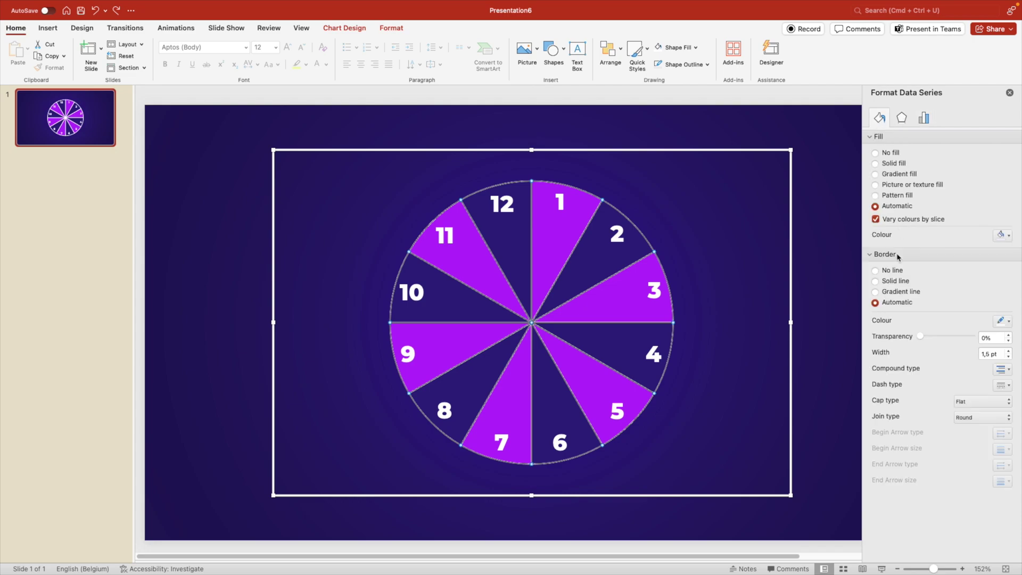
left_click(1003, 321)
left_click(962, 352)
left_click(824, 360)
Increase the slice border width to 3.75 pt and check the result.
left_click(582, 315)
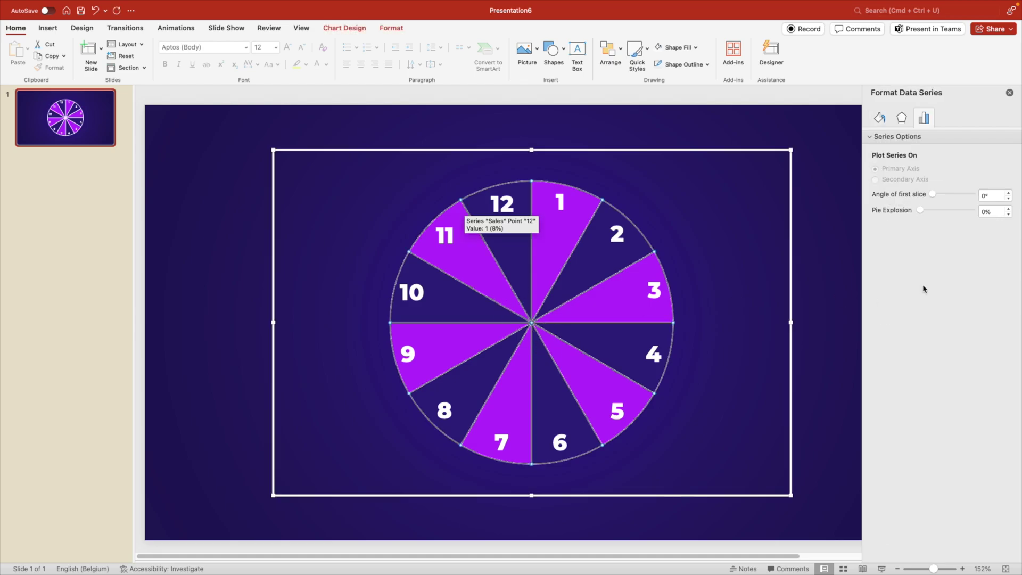
left_click(879, 117)
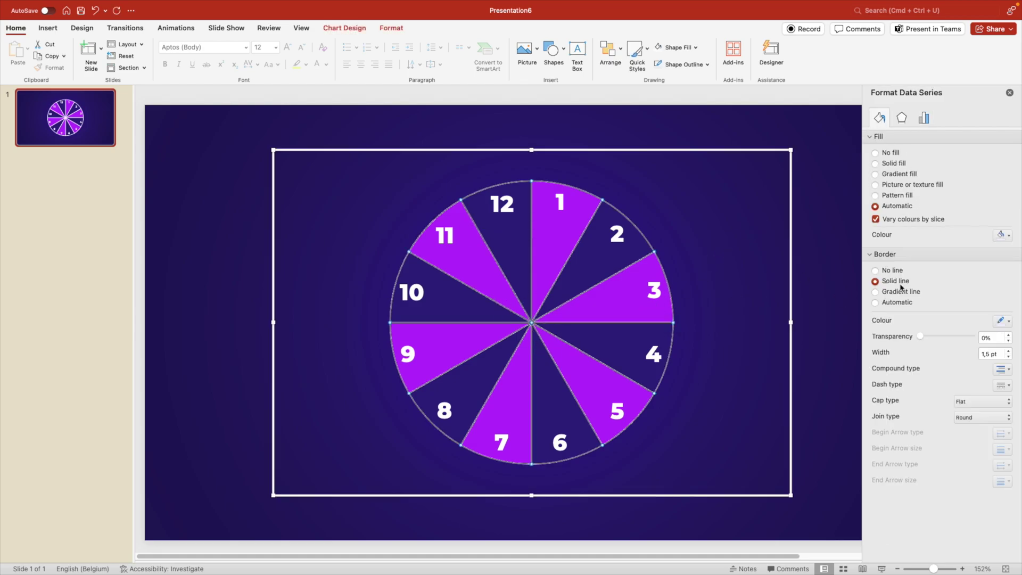
left_click(1009, 351)
left_click(1009, 352)
left_click(1009, 351)
left_click(799, 355)
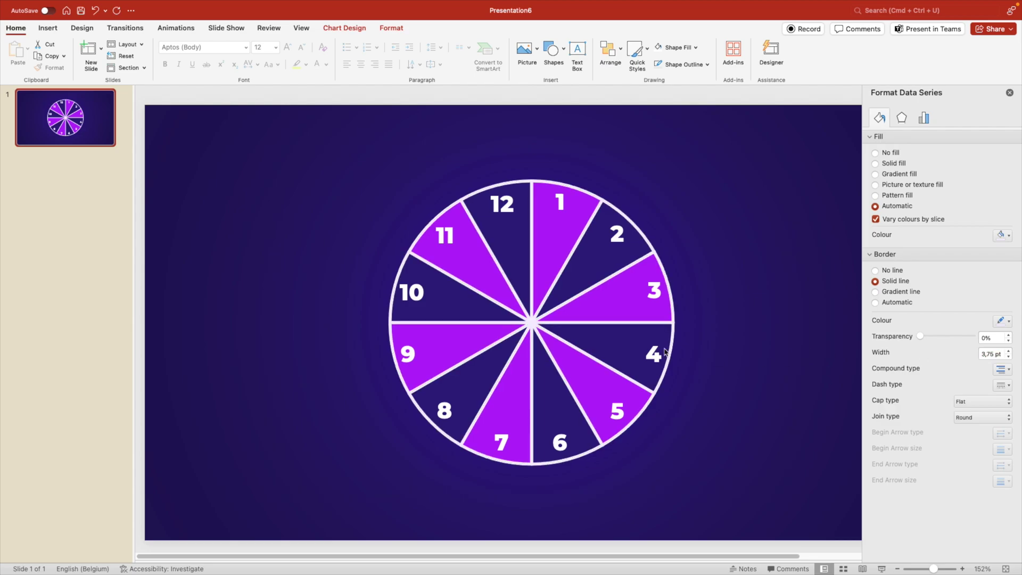
left_click(598, 334)
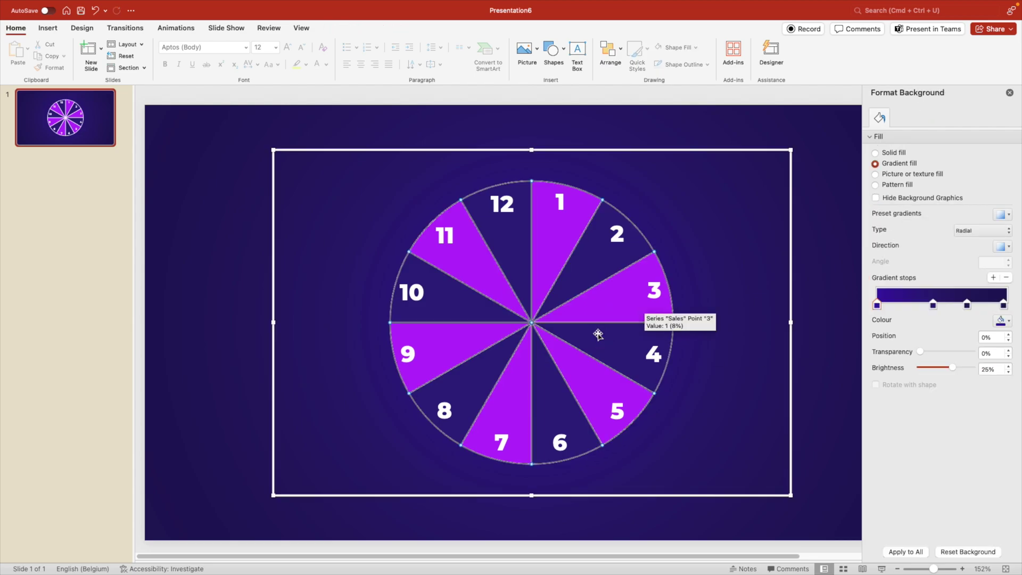
left_click(829, 328)
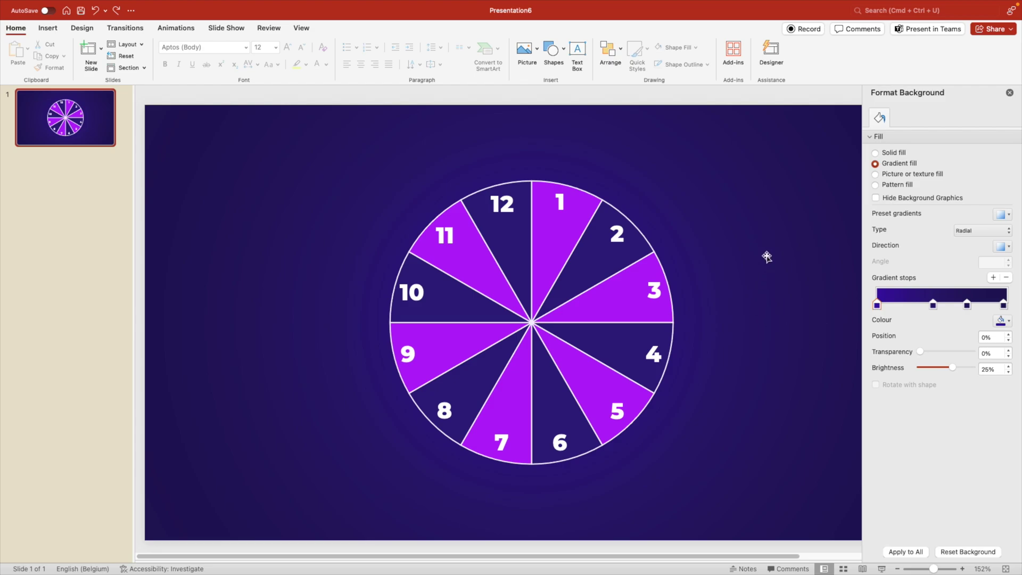
Draw a donut shape and centre it around the wheel.
left_click(562, 50)
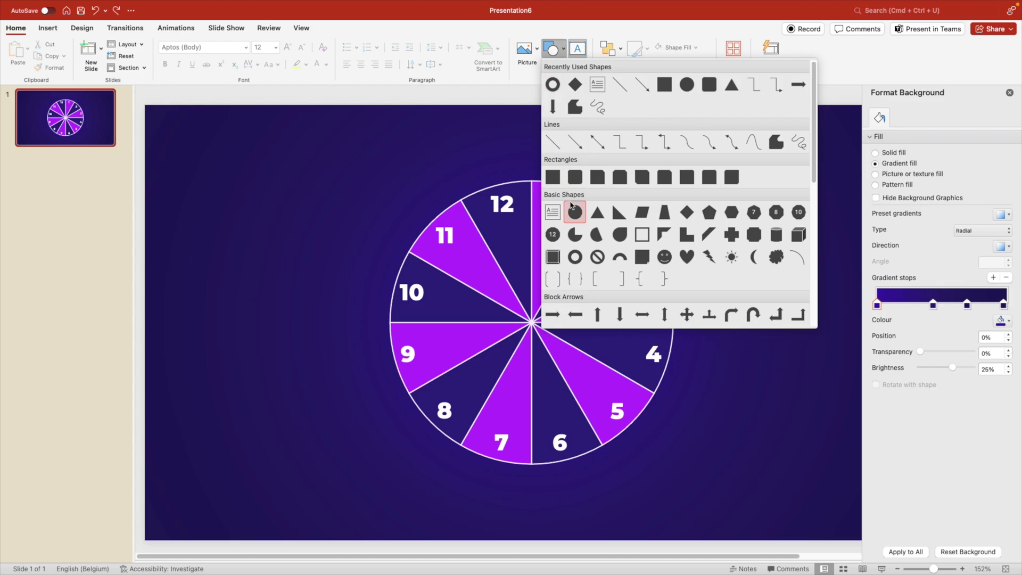
left_click(575, 257)
left_click_drag(231, 160, 570, 376)
left_click_drag(350, 245, 473, 238)
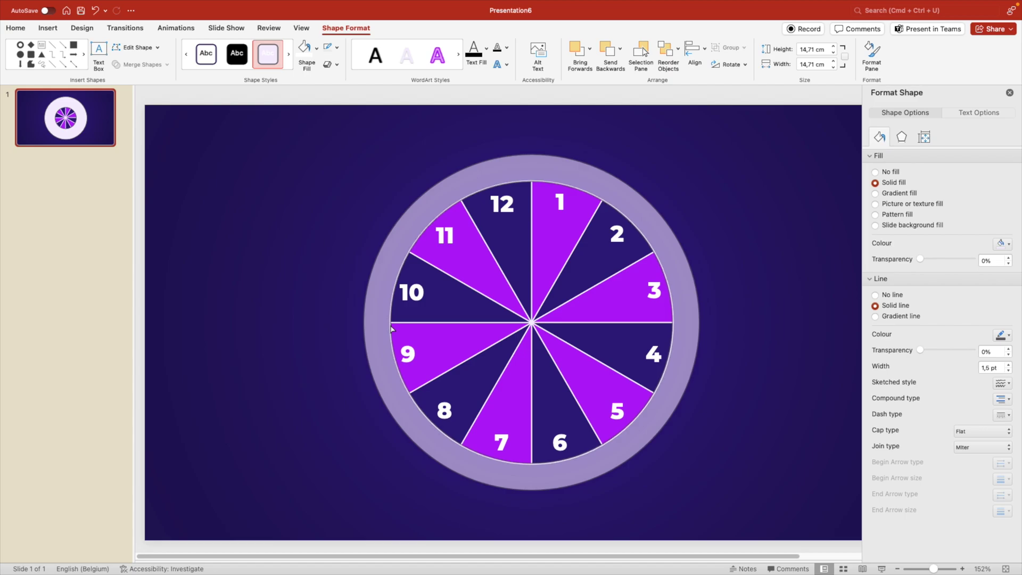
Fill the ring light lavender with no outline, size it to 14.16 cm, and thin its band.
left_click(392, 329)
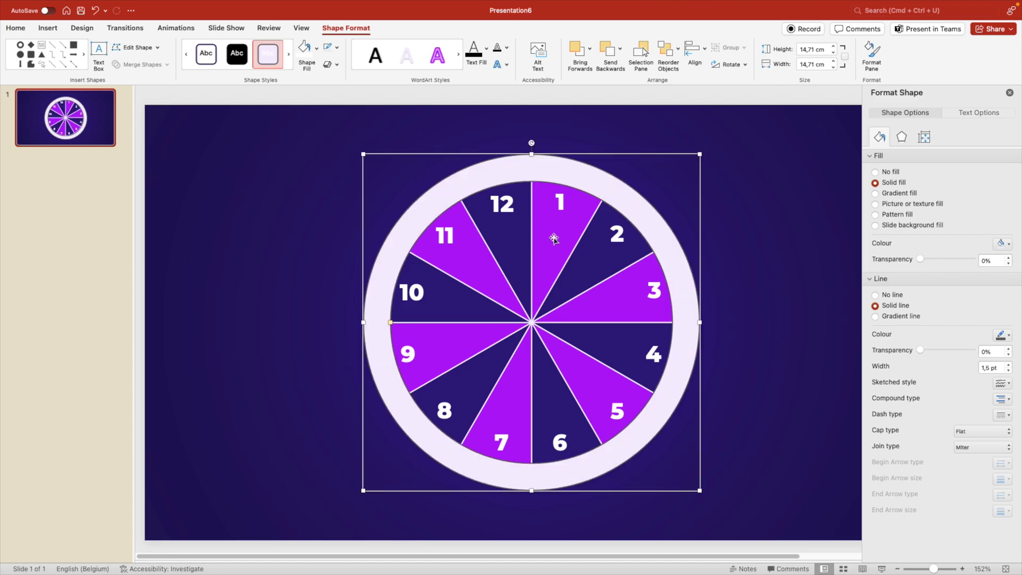
left_click(1002, 243)
left_click(964, 275)
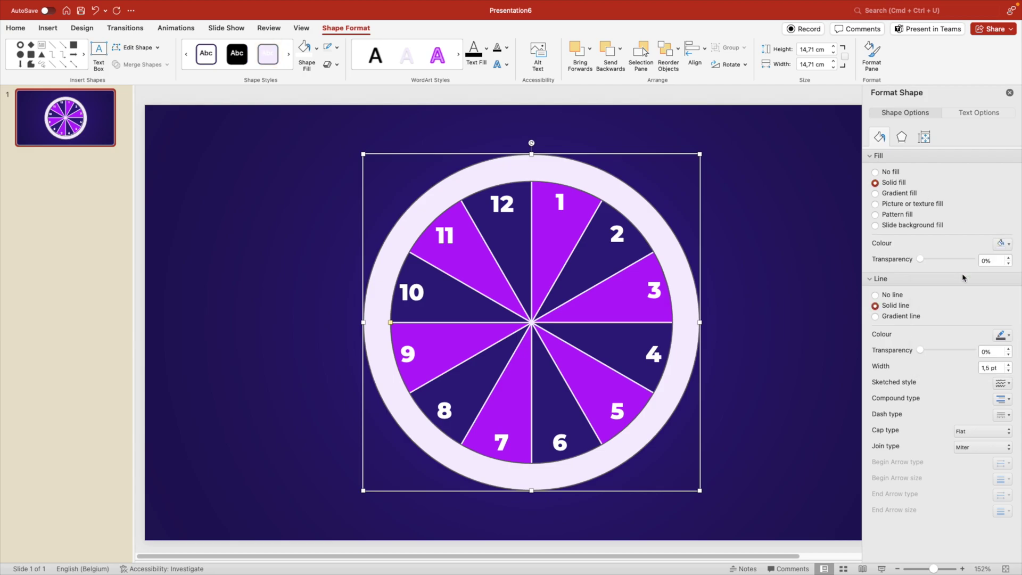
left_click(885, 297)
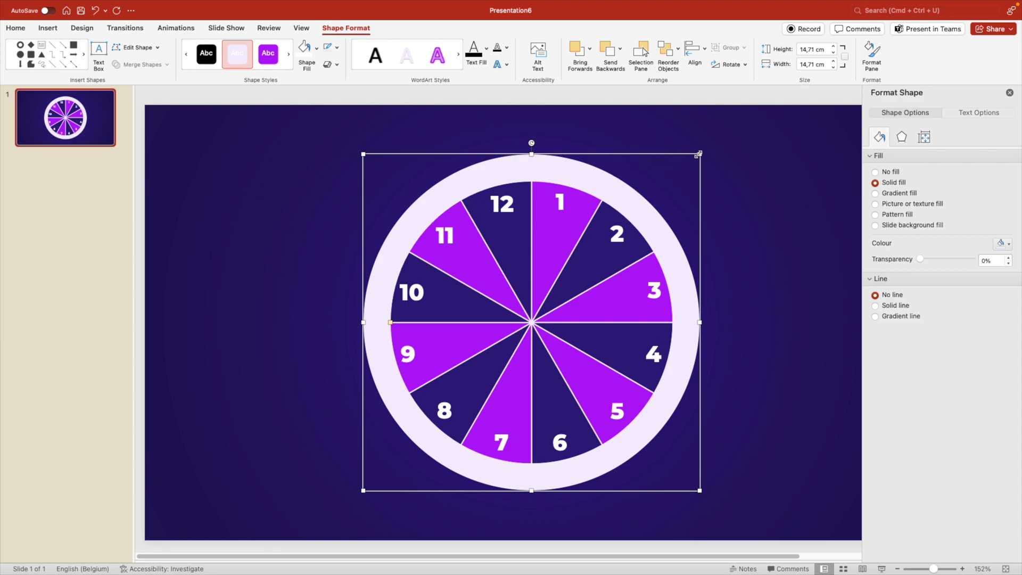
left_click_drag(699, 154, 690, 160)
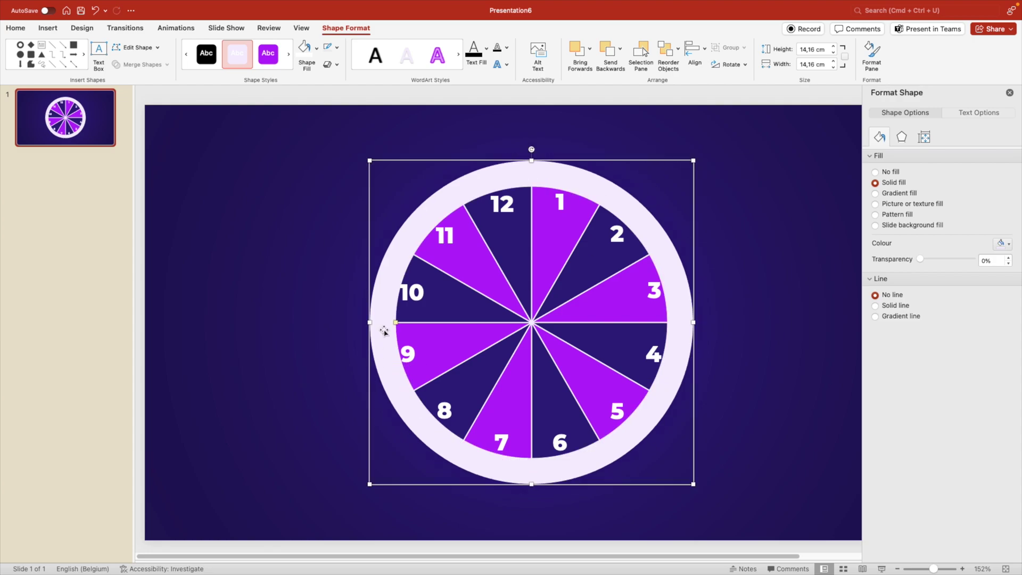
left_click_drag(396, 323, 390, 322)
left_click(835, 336)
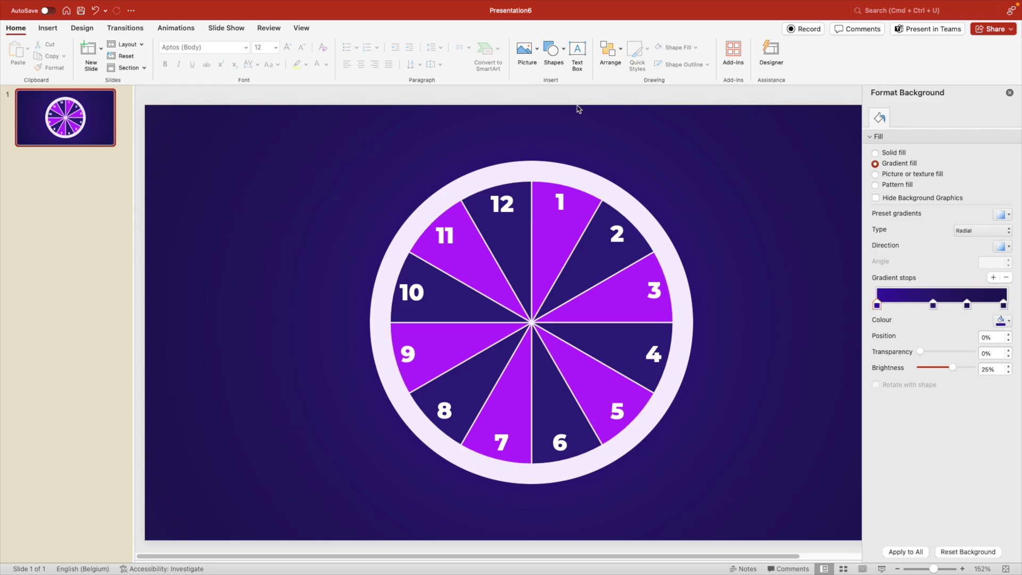
Draw a 0.53 cm purple radial-gradient dot with no outline on the ring and copy it to the bottom.
left_click(553, 51)
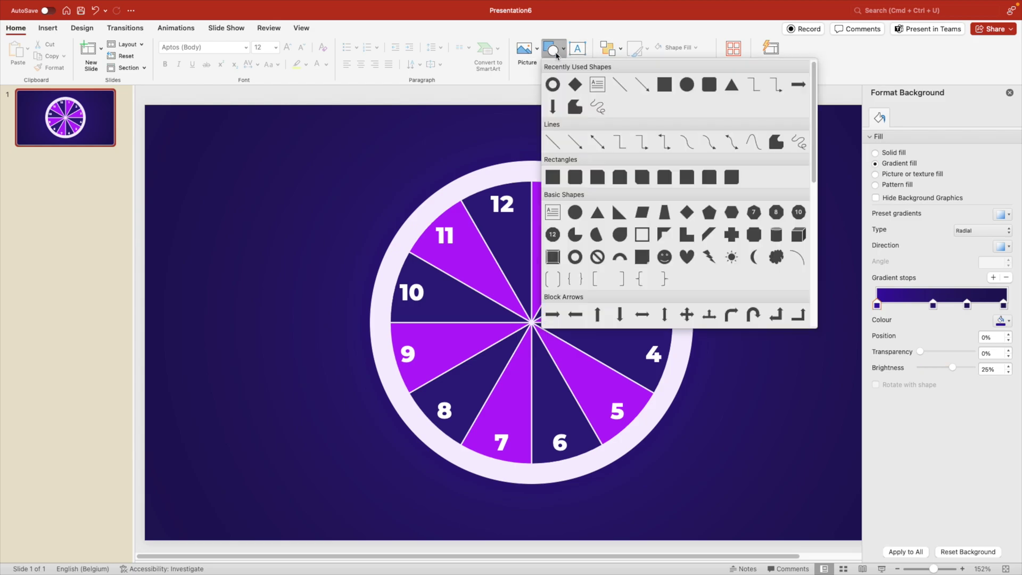
left_click(613, 89)
left_click_drag(323, 148, 532, 171)
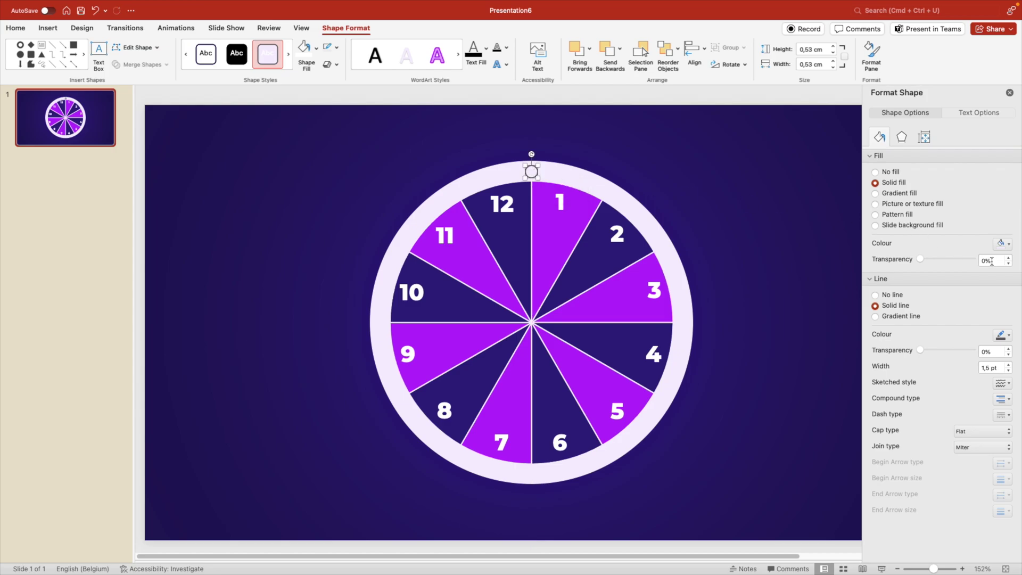
left_click(876, 193)
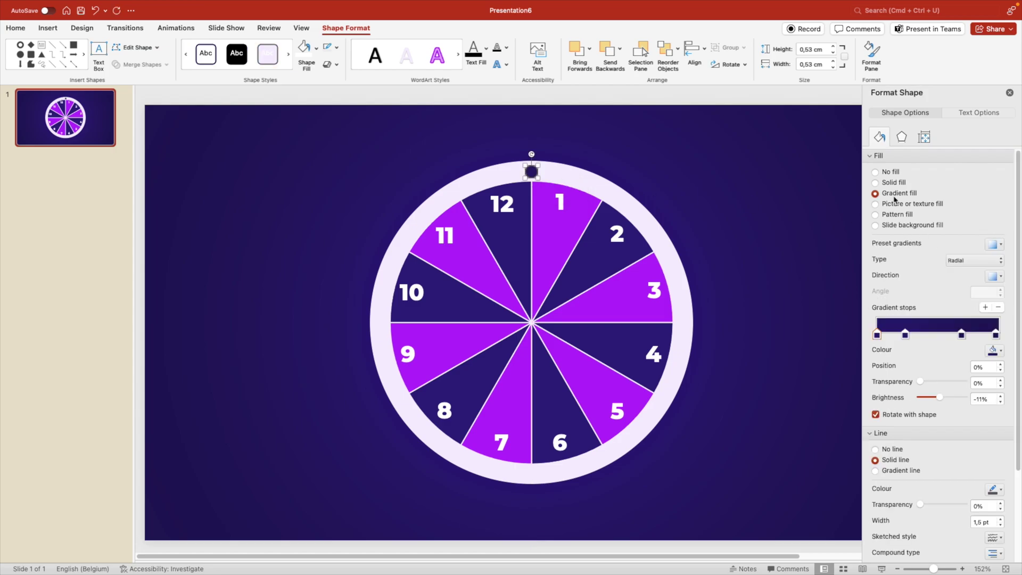
left_click(990, 245)
left_click(912, 316)
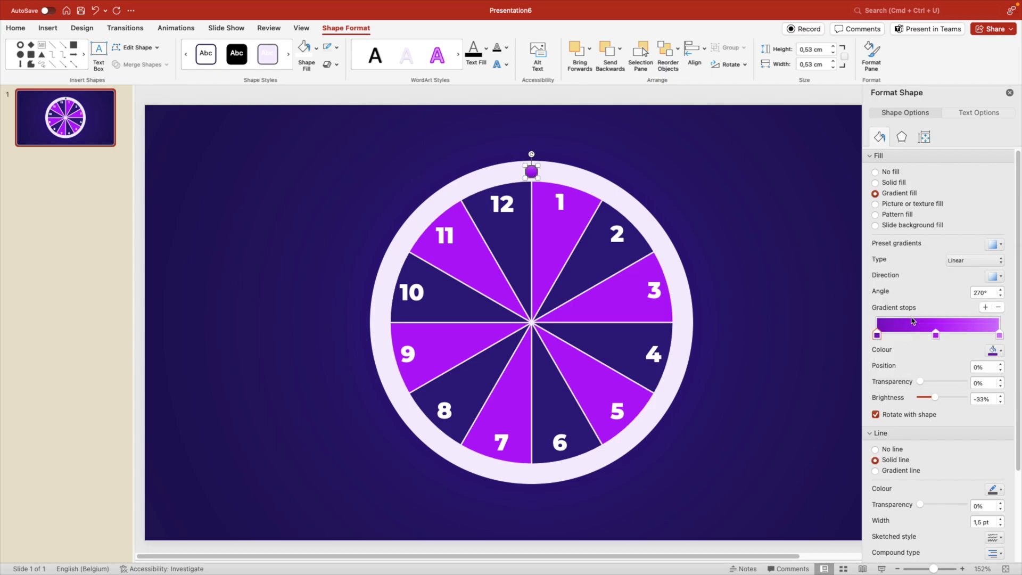
left_click(993, 245)
left_click(892, 367)
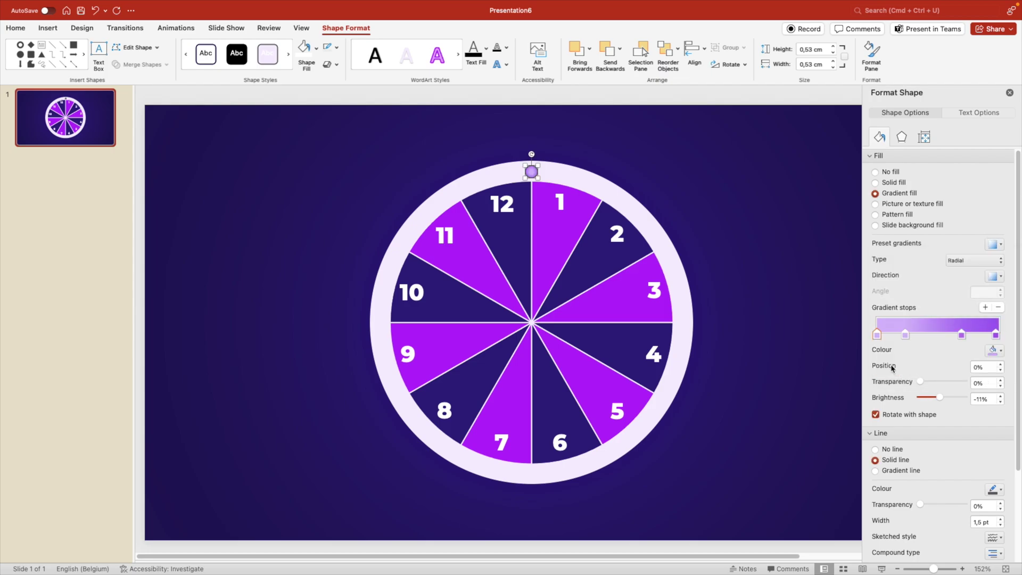
left_click(876, 450)
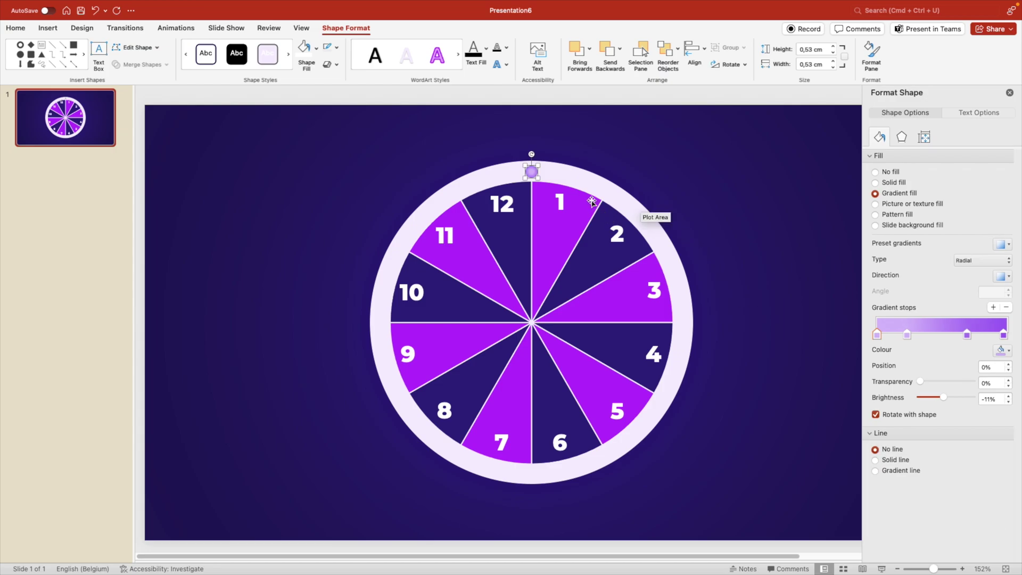
left_click_drag(531, 173, 664, 251)
Copy the purple dot to spots around the ring, aligned beside the wheel's numbers.
key("Up")
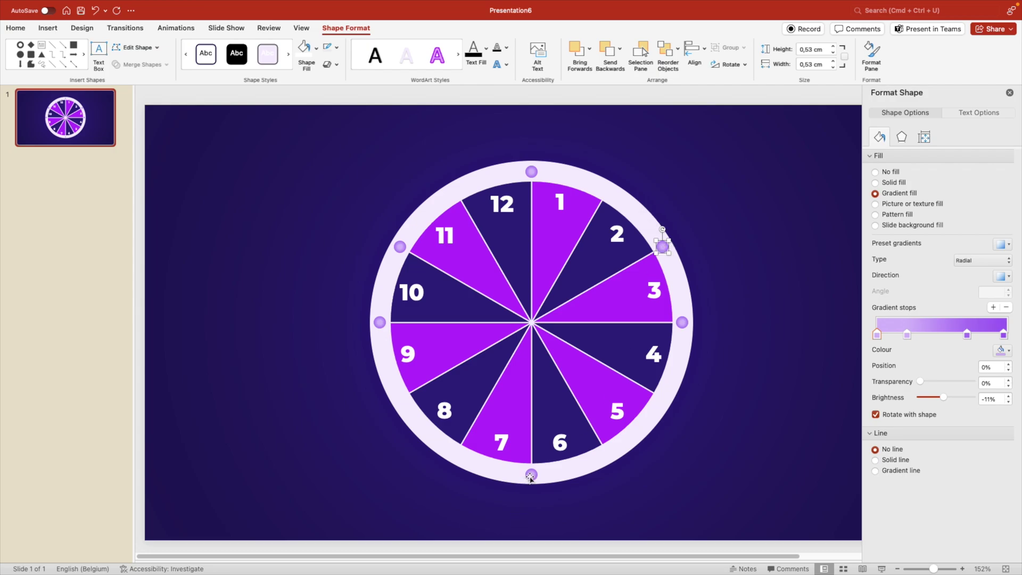
left_click_drag(530, 476, 606, 192)
left_click(606, 454, "shift")
left_click_drag(606, 454, 457, 458)
left_click_drag(402, 246, 400, 400)
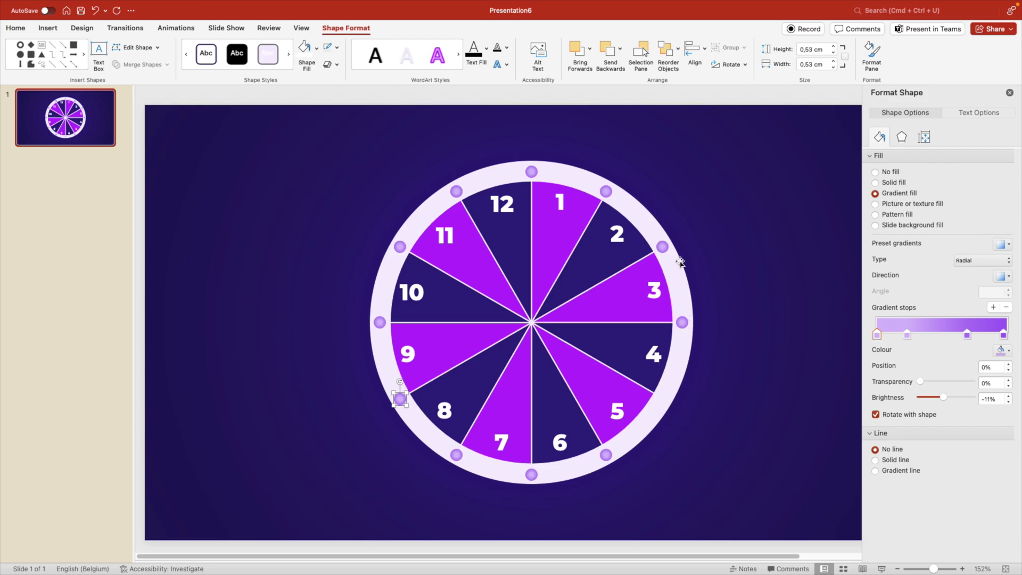
left_click_drag(663, 247, 665, 400)
left_click(782, 418)
left_click(782, 419)
left_click(192, 269)
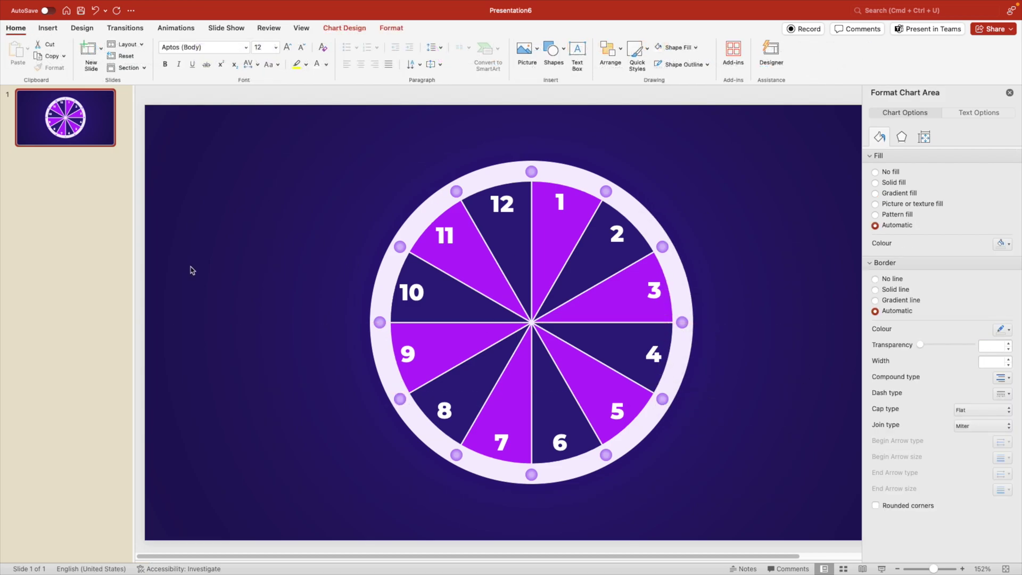
Select all the dots with the outer ring and group them, undoing an accidental move.
left_click_drag(287, 131, 773, 295)
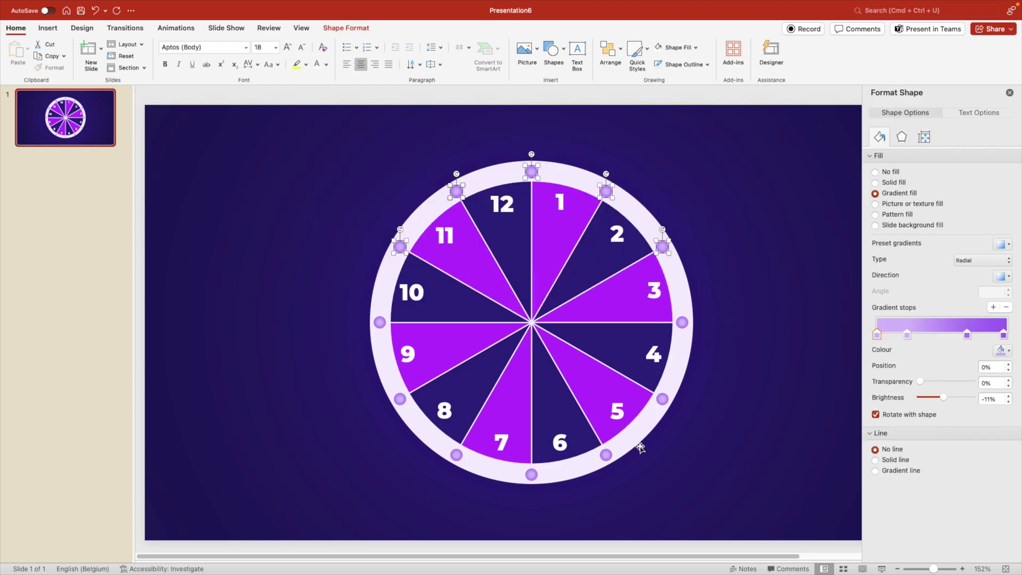
left_click_drag(852, 531, 216, 299, "shift")
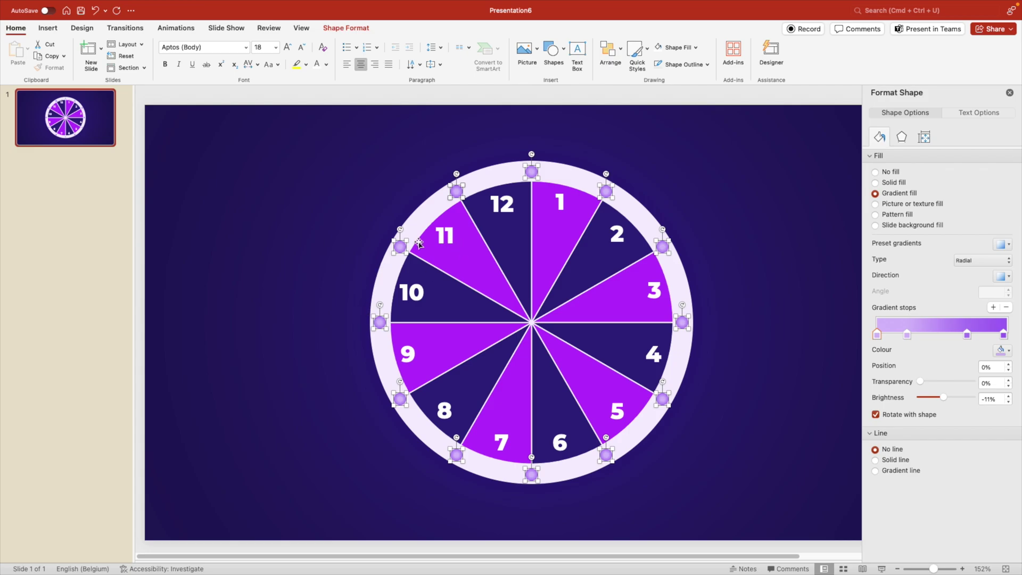
left_click(390, 282, "shift")
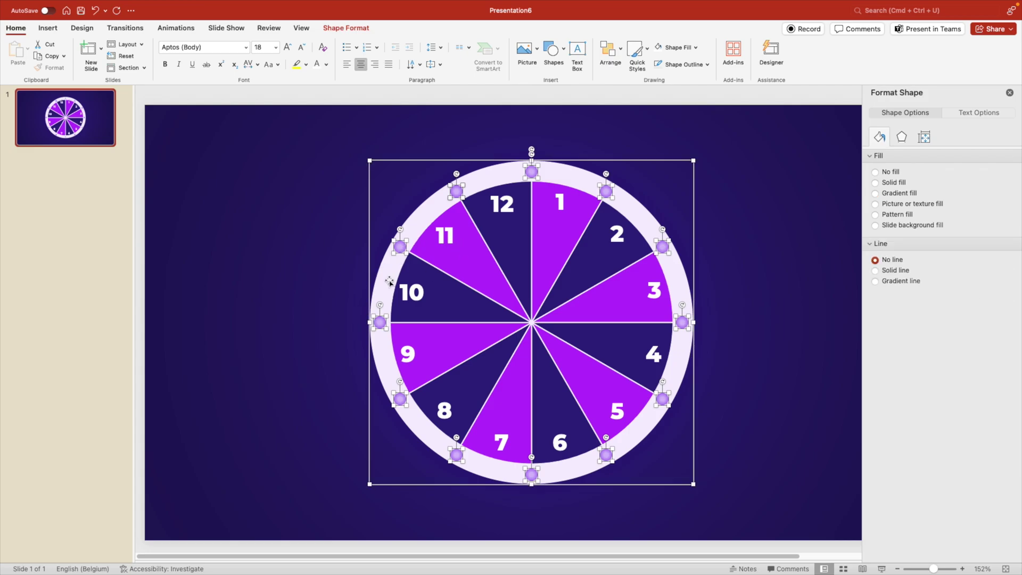
right_click(390, 272)
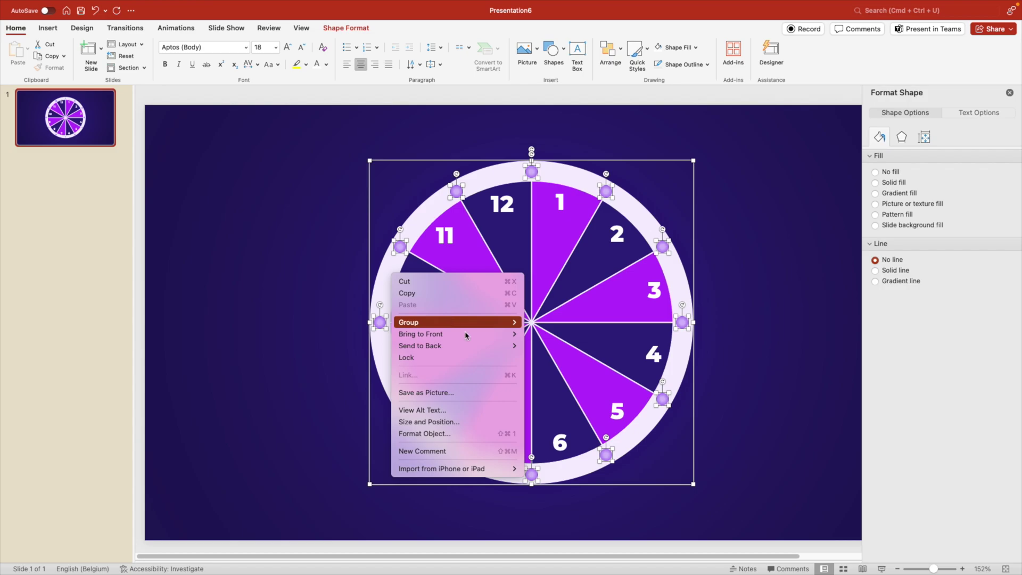
mouse_move(471, 322)
left_click(548, 323)
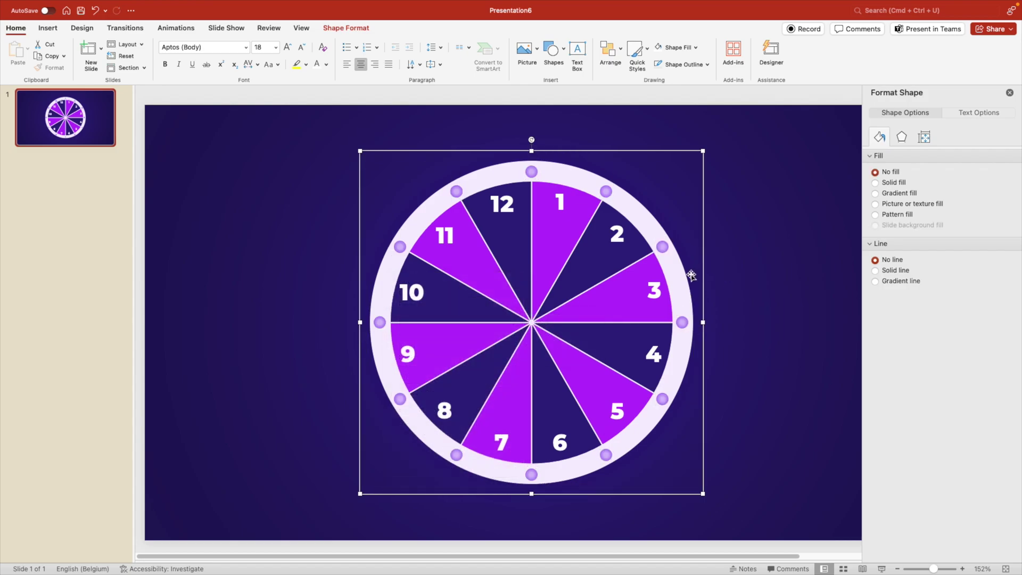
left_click_drag(691, 275, 747, 282)
key("super+z")
Draw a circle over the wheel's hub and centre it horizontally and vertically on the slide.
left_click(553, 51)
mouse_move(192, 265)
left_mouse_down()
mouse_move(248, 320)
mouse_move(516, 342)
mouse_move(536, 334)
left_mouse_up()
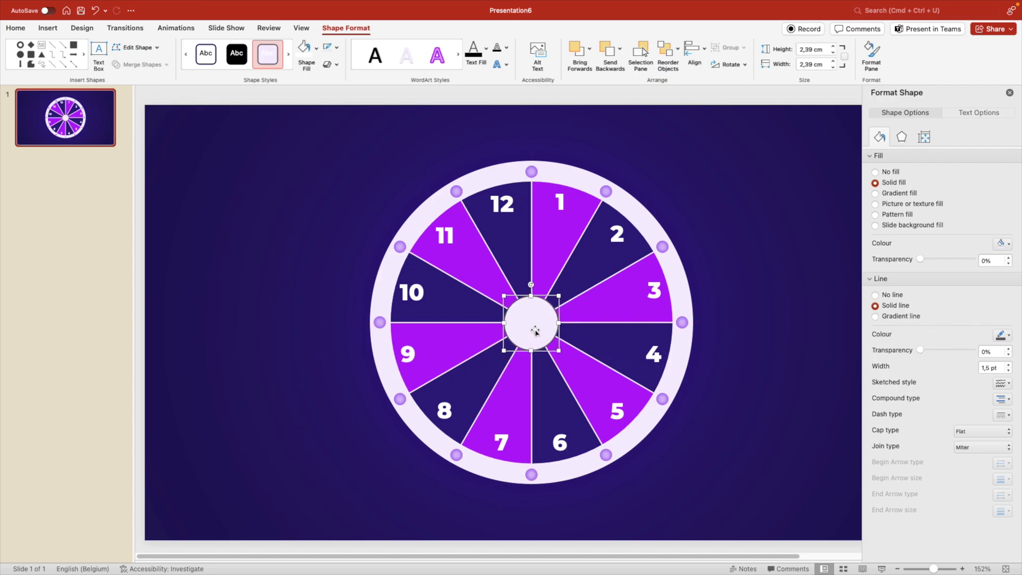
left_click(703, 50)
left_click(712, 93)
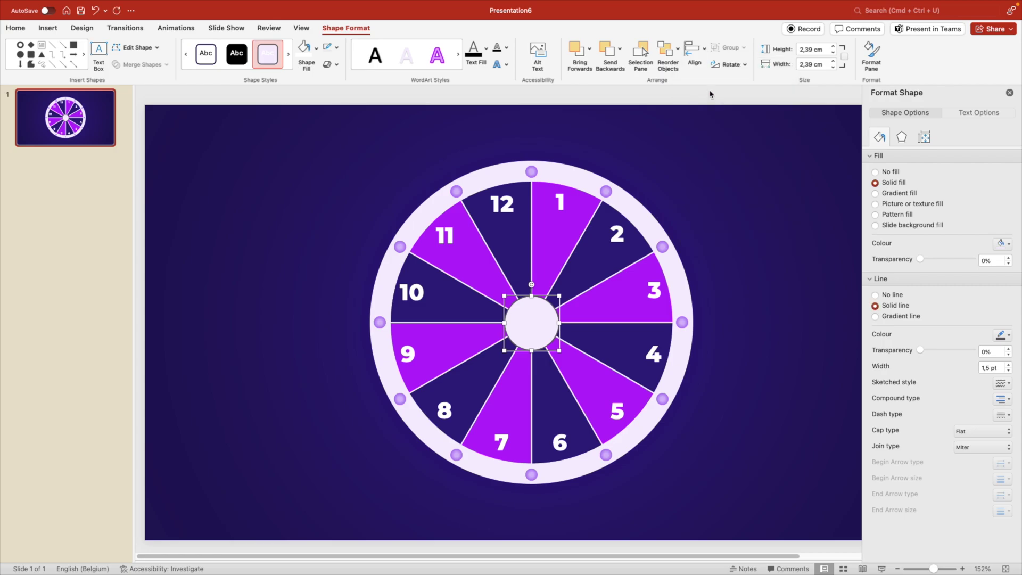
left_click(695, 51)
left_click(715, 147)
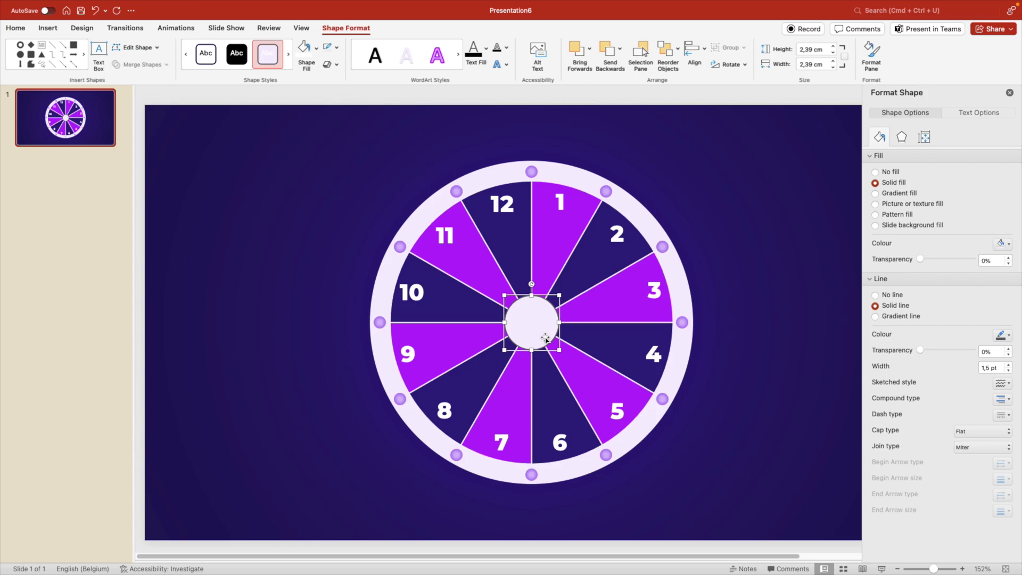
Fill the centre circle with a bright purple preset gradient and give it a recoloured 2 pt outline.
left_click(875, 193)
left_click(994, 244)
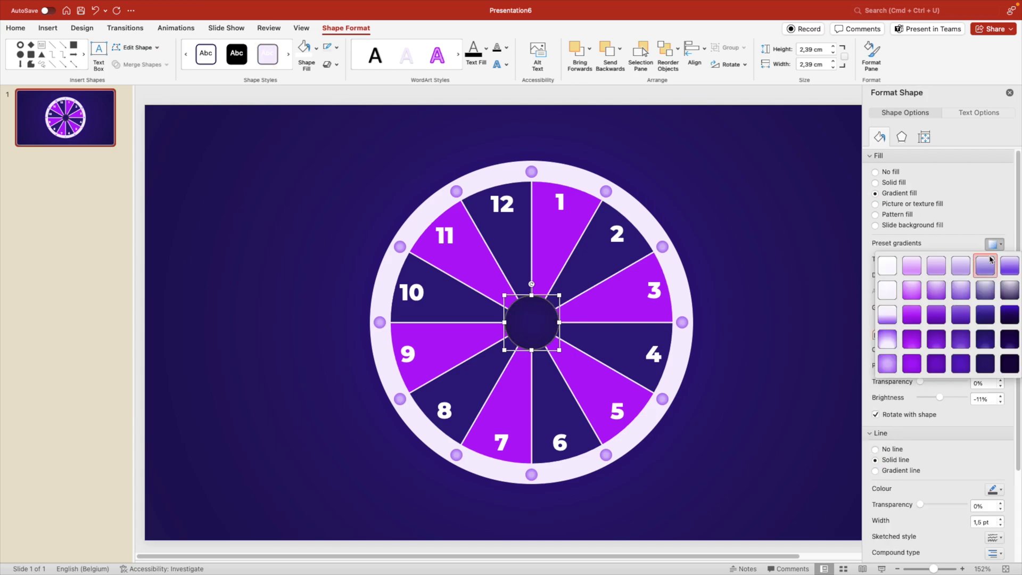
left_click(912, 363)
left_click(994, 244)
left_click(911, 315)
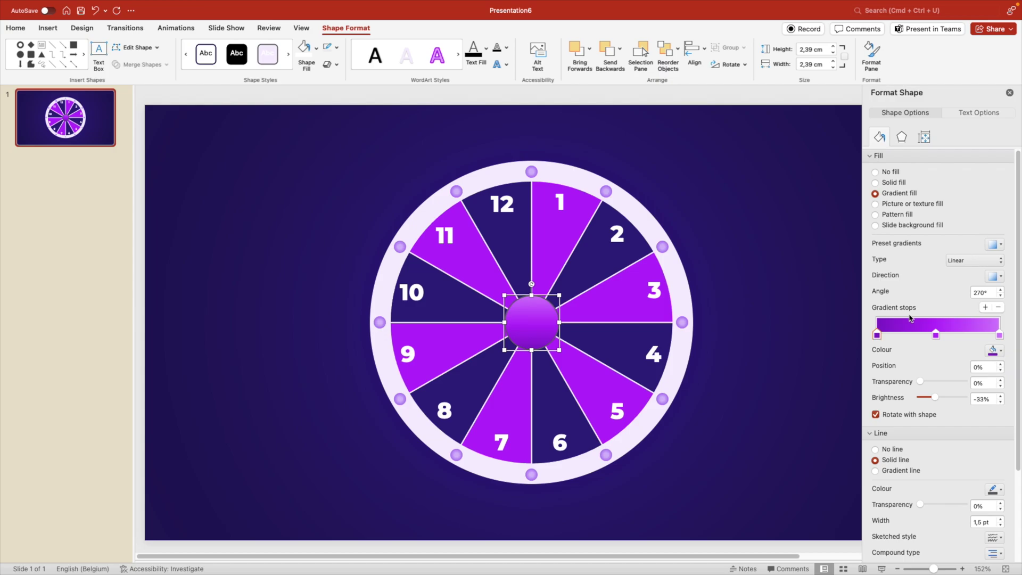
left_click(993, 489)
left_click(967, 381)
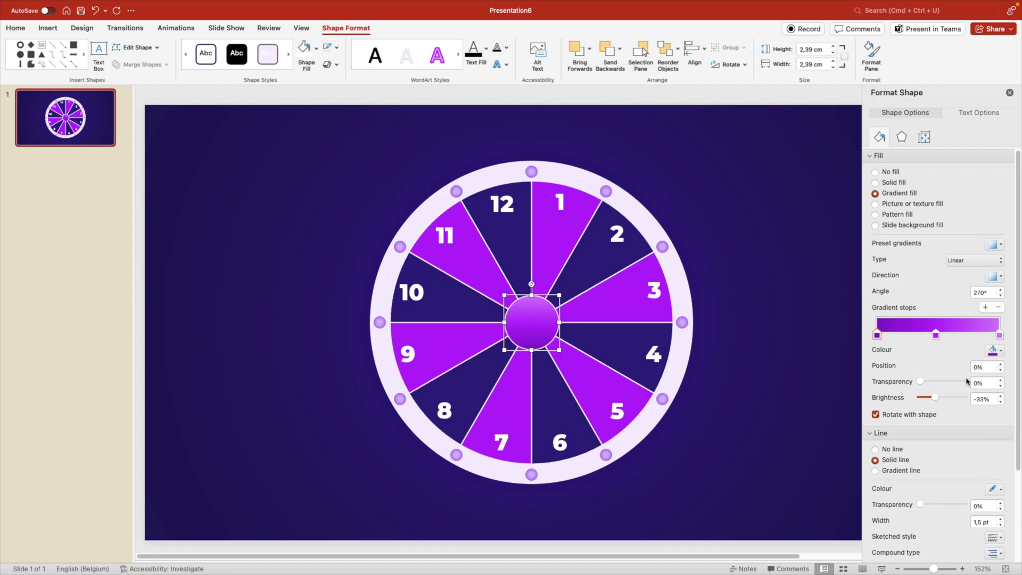
left_click(1002, 519)
left_click(251, 88)
Insert a pointing-hand icon from a 'hand' search, resize it to 1,27 cm and colour it white.
left_click(48, 28)
left_click(220, 53)
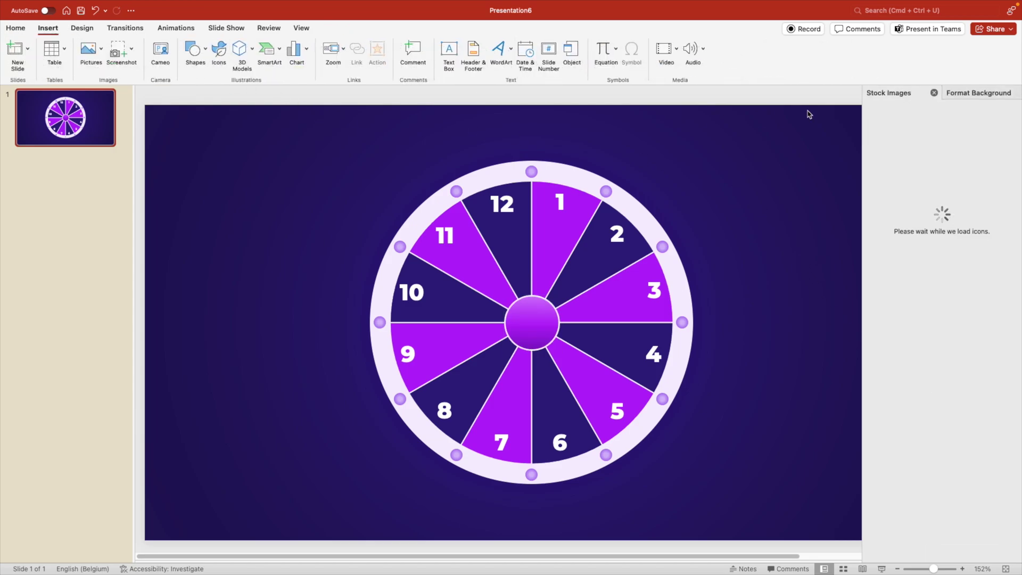
type("hand")
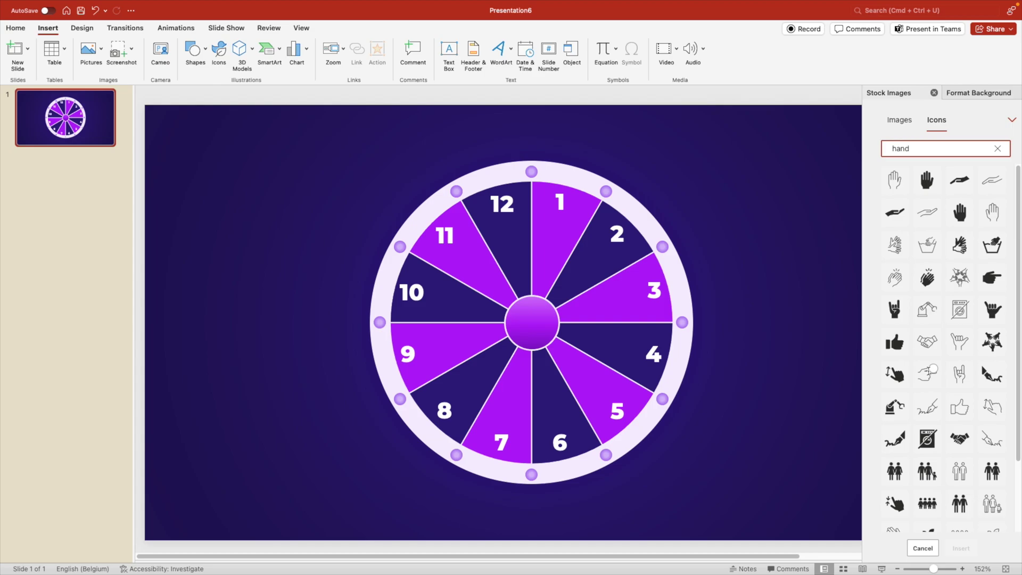
left_click(993, 277)
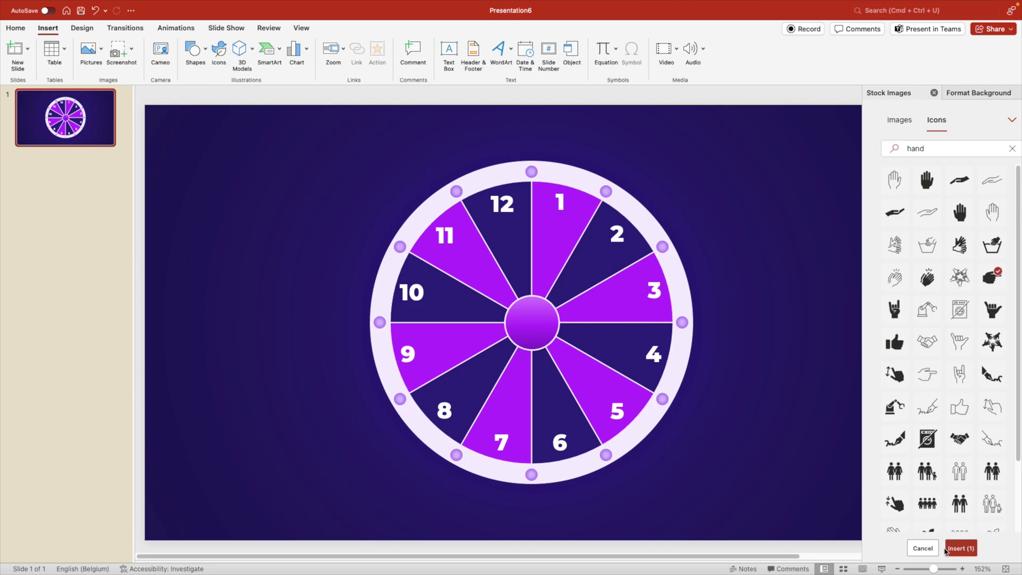
left_click(961, 549)
left_click_drag(563, 291, 530, 328)
left_click(328, 48)
left_click(354, 101)
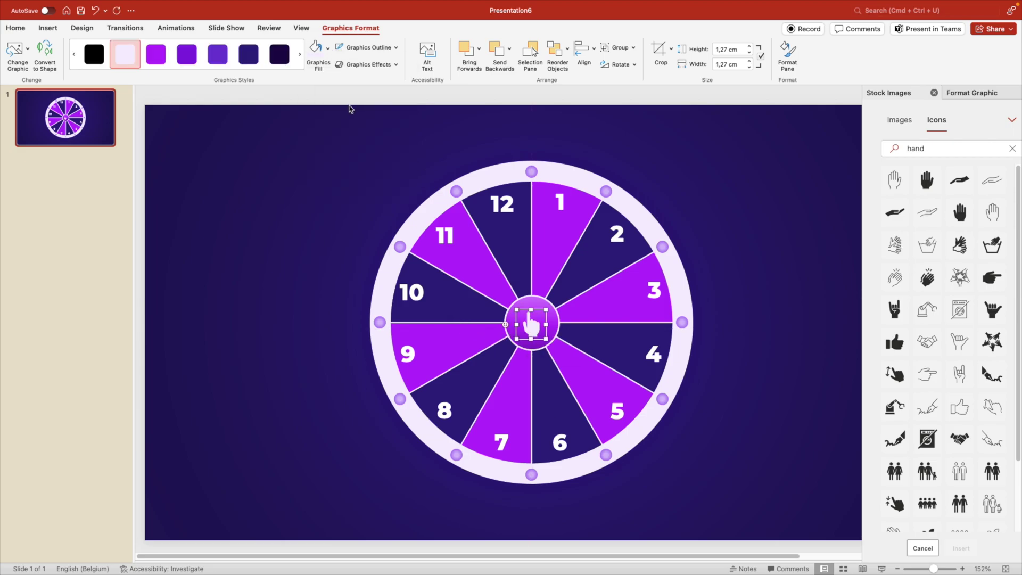
Group the hand icon with the centre circle, undoing an accidental move of the group.
left_click(542, 314, "shift")
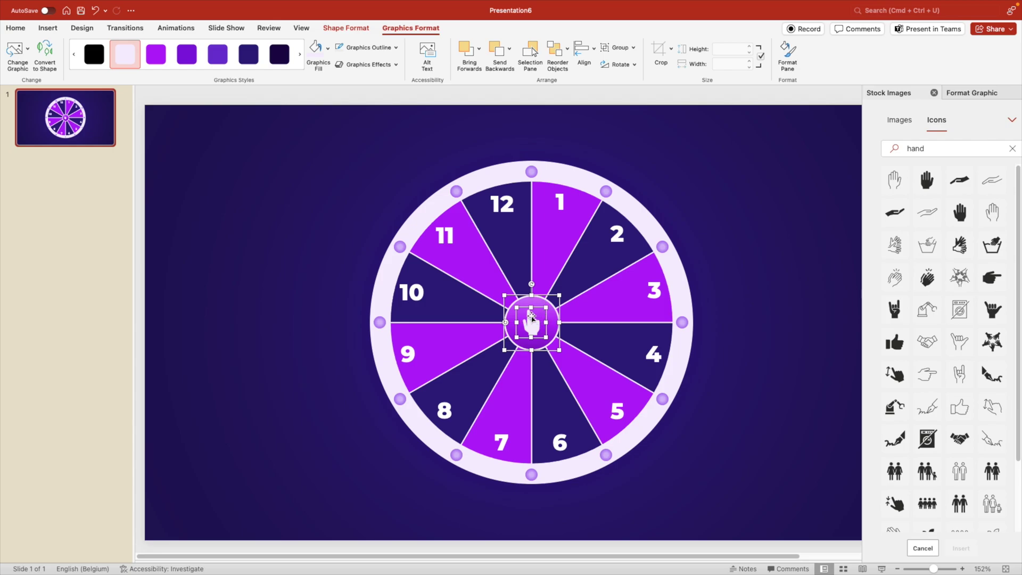
right_click(531, 314)
mouse_move(613, 363)
left_click(693, 367)
left_click_drag(542, 333, 638, 347)
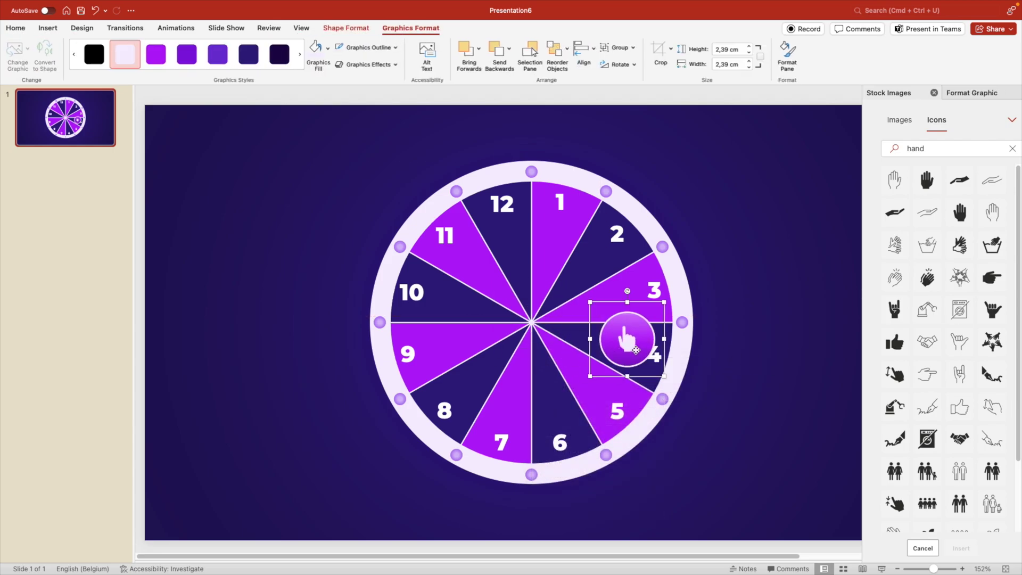
key("super+z")
left_click(814, 319)
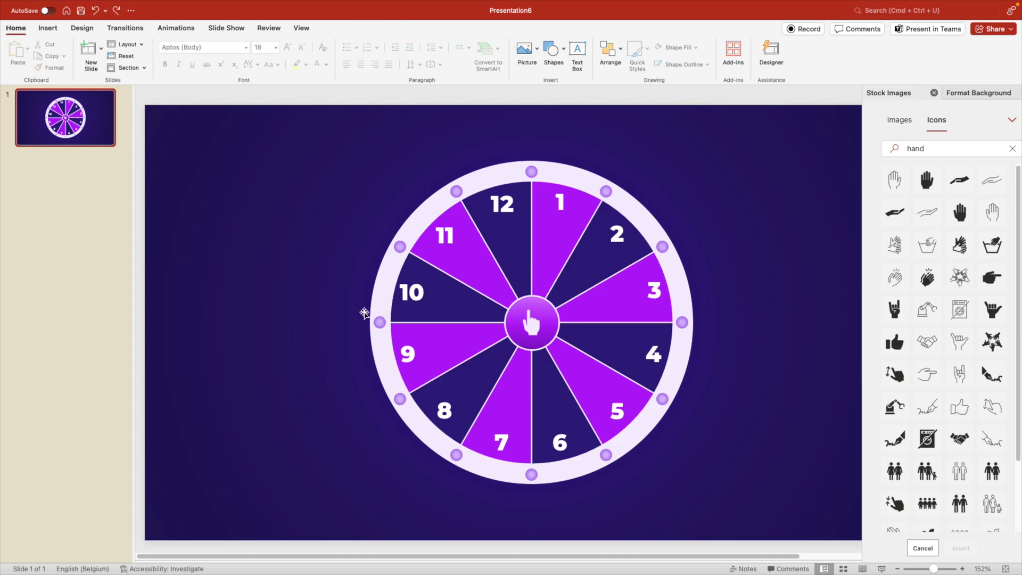
Draw an isosceles triangle rotated 90° on the wheel's left edge, filled yellow-orange with no outline.
left_click(554, 49)
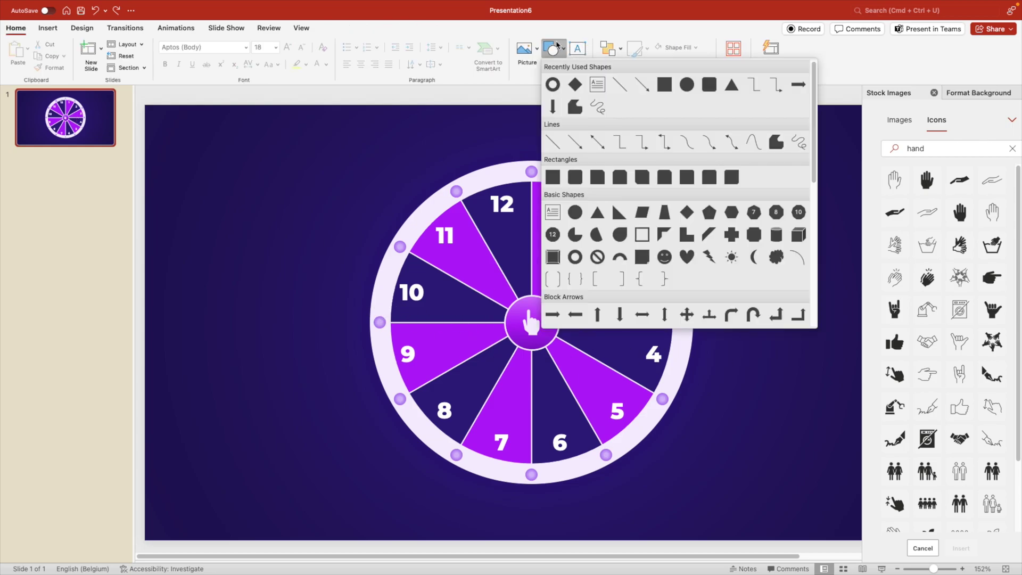
left_click(730, 85)
left_click_drag(263, 210, 284, 289)
left_click_drag(273, 198, 340, 263)
left_click_drag(250, 248, 390, 324)
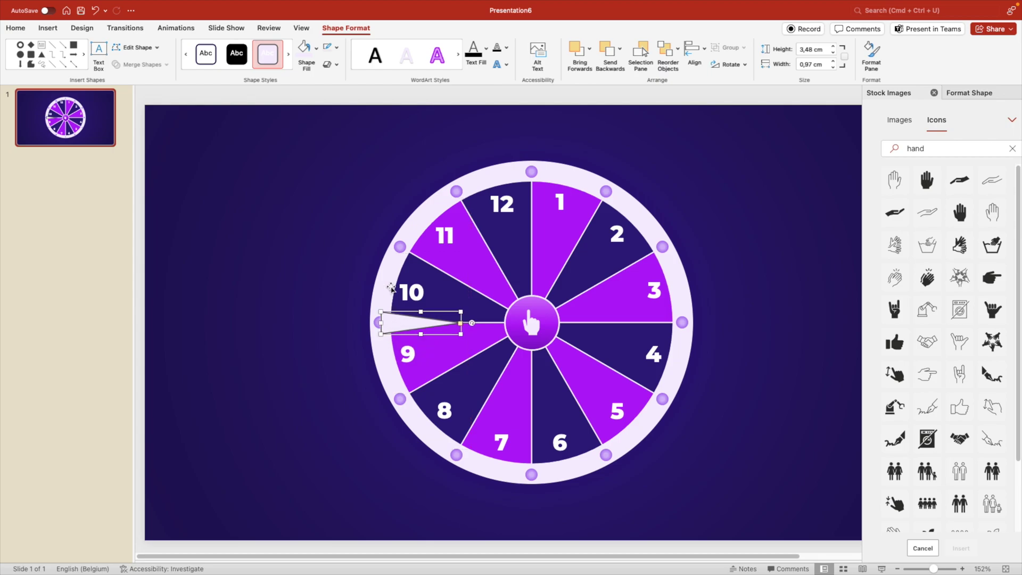
left_click(317, 48)
left_click(322, 172)
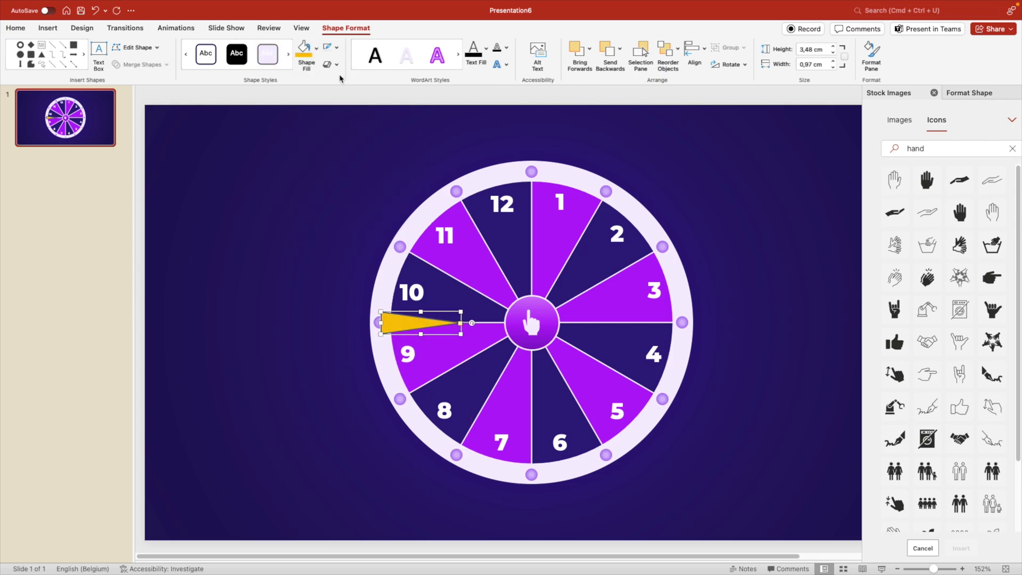
left_click(337, 48)
left_click(342, 69)
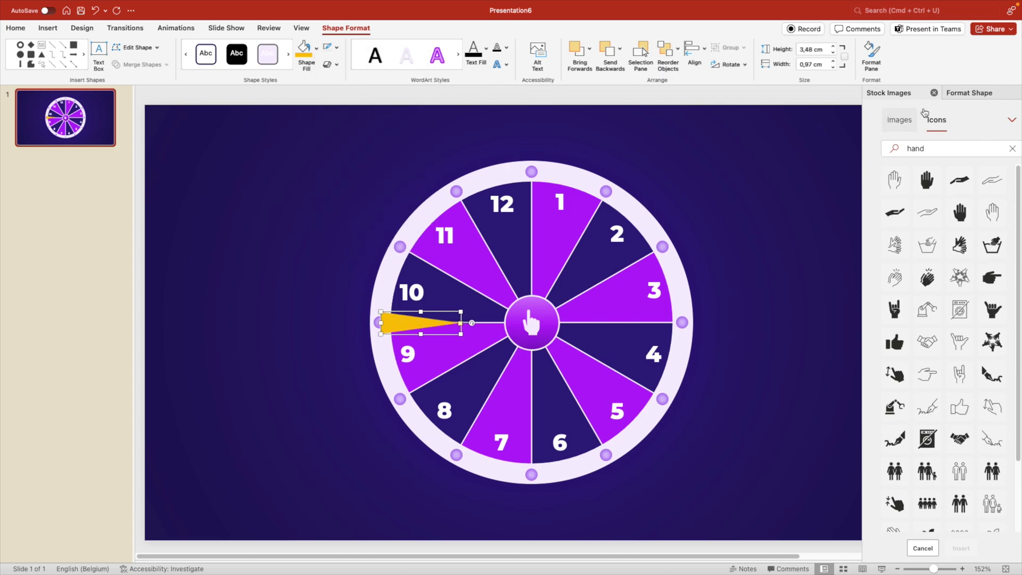
Give the triangle an outer drop shadow with blur around 6,5 pt.
left_click(968, 94)
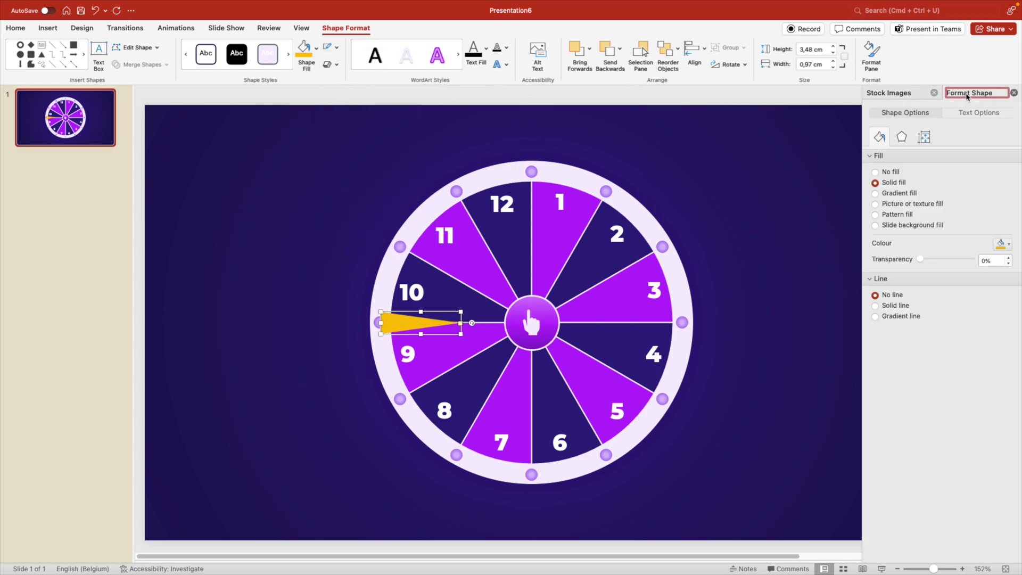
left_click(903, 140)
left_click(885, 159)
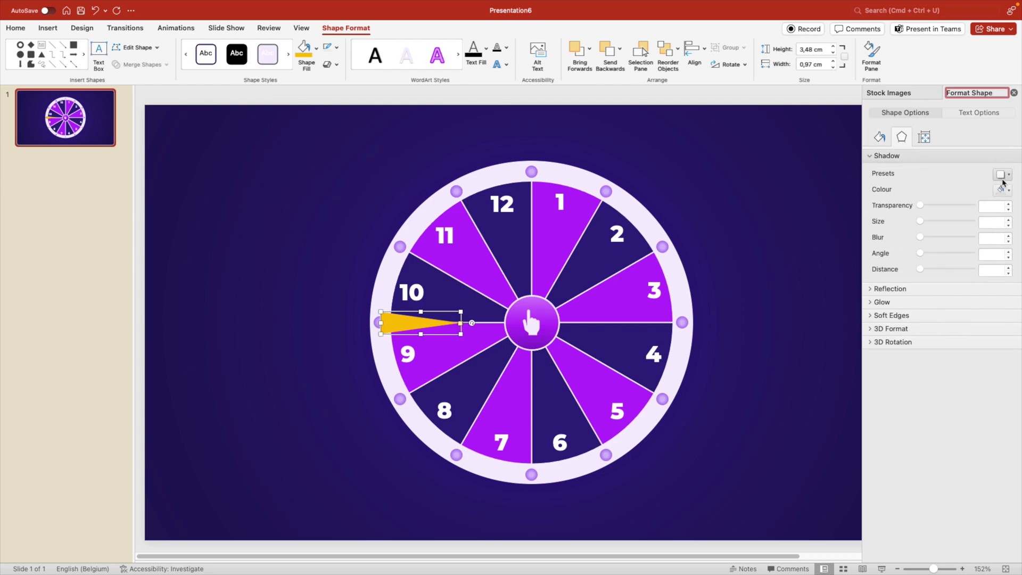
left_click(1003, 175)
left_click(924, 260)
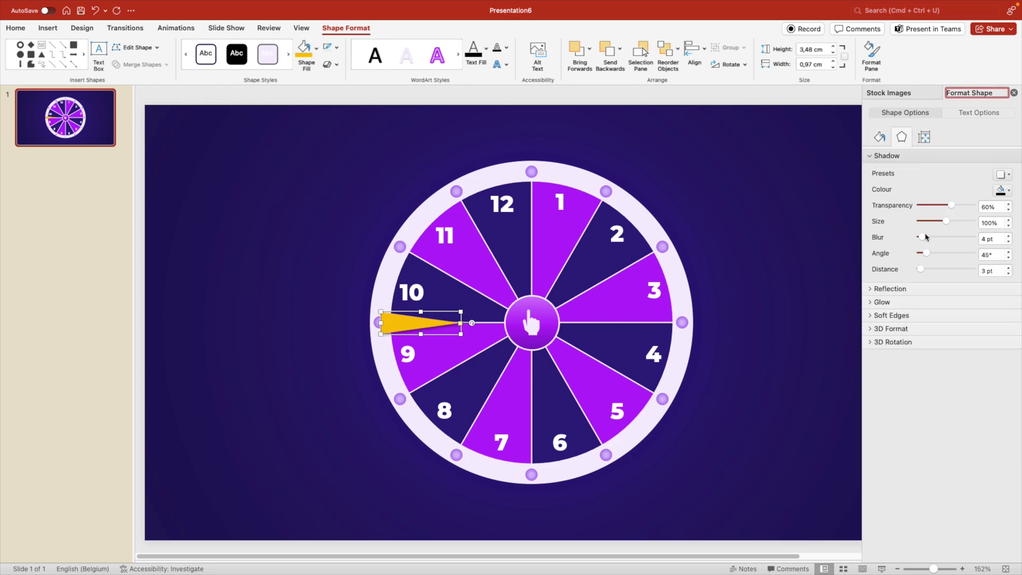
left_click_drag(925, 237, 925, 239)
Select the outer ring inside the wheel group and bring it to the front over the pointer.
left_click(746, 224)
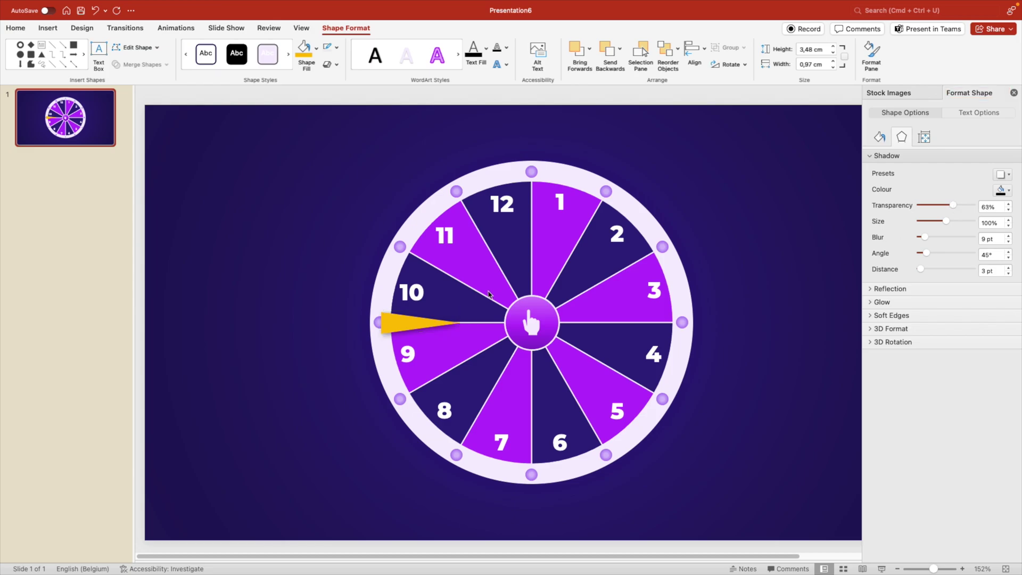
left_click(423, 212)
right_click(424, 212)
key("Escape")
left_click(333, 219)
mouse_move(424, 219)
left_mouse_down()
mouse_move(438, 218)
mouse_move(424, 213)
left_mouse_up()
right_click(423, 209)
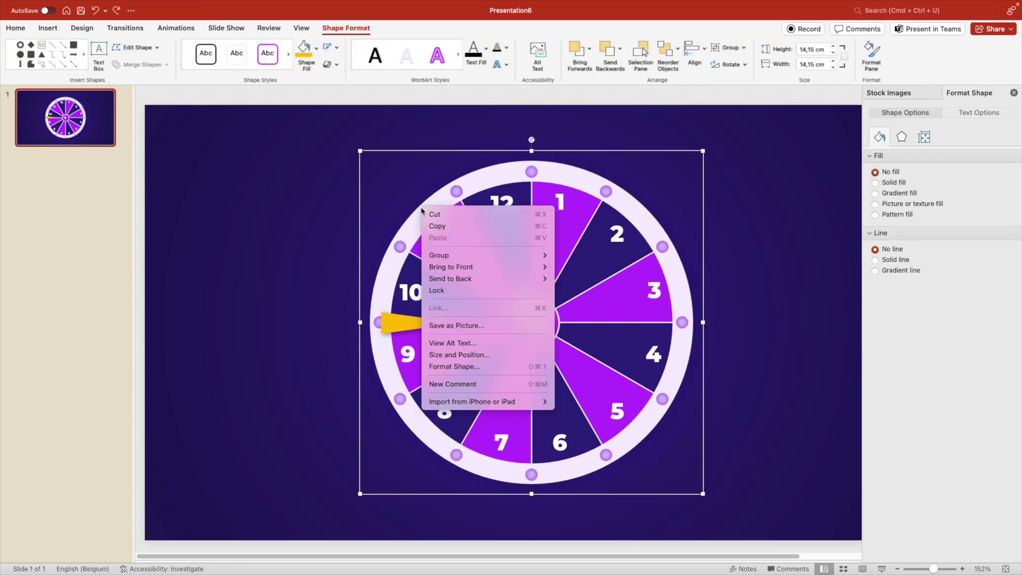
mouse_move(538, 267)
left_click(579, 268)
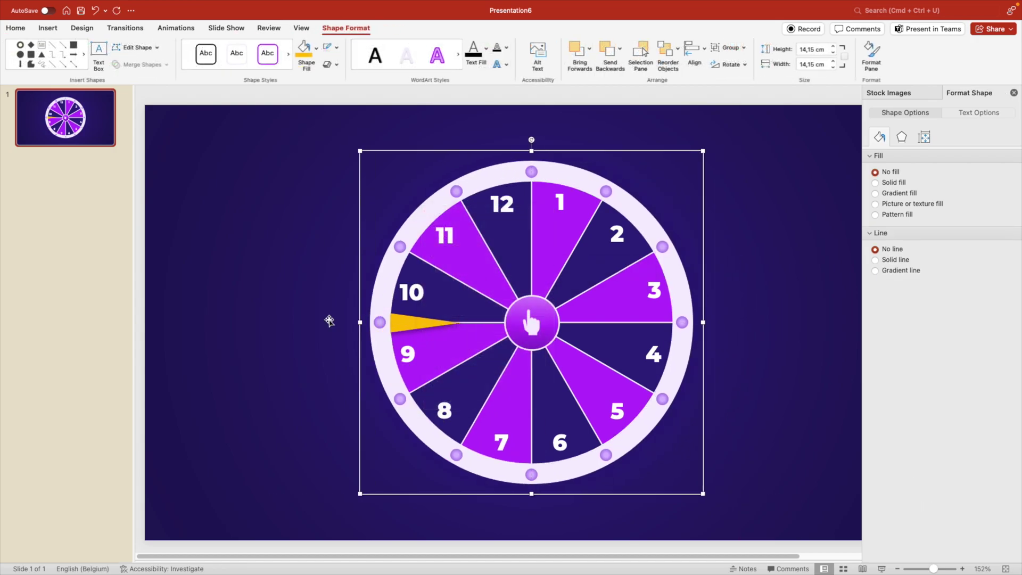
left_click(273, 306)
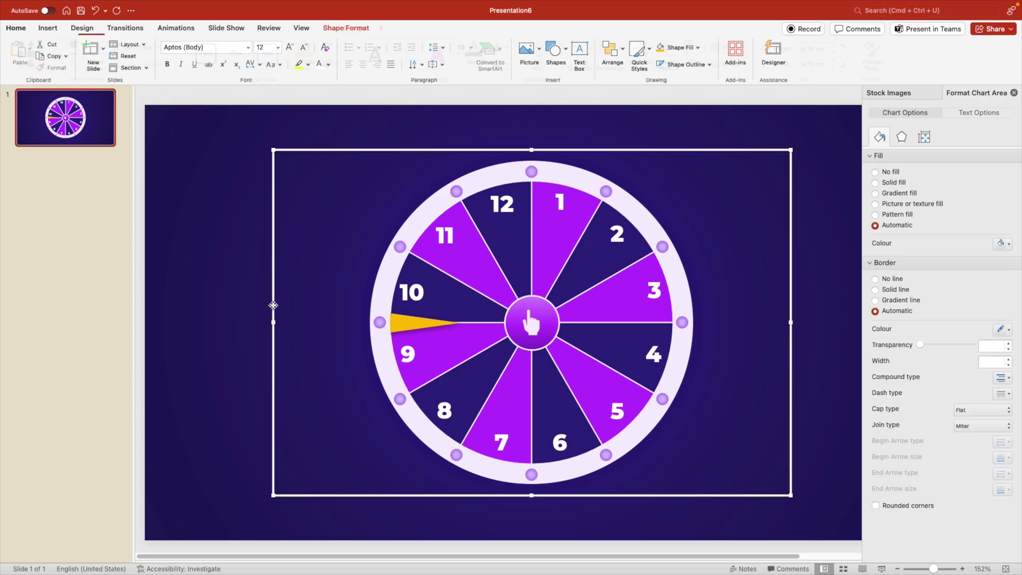
left_click(217, 245)
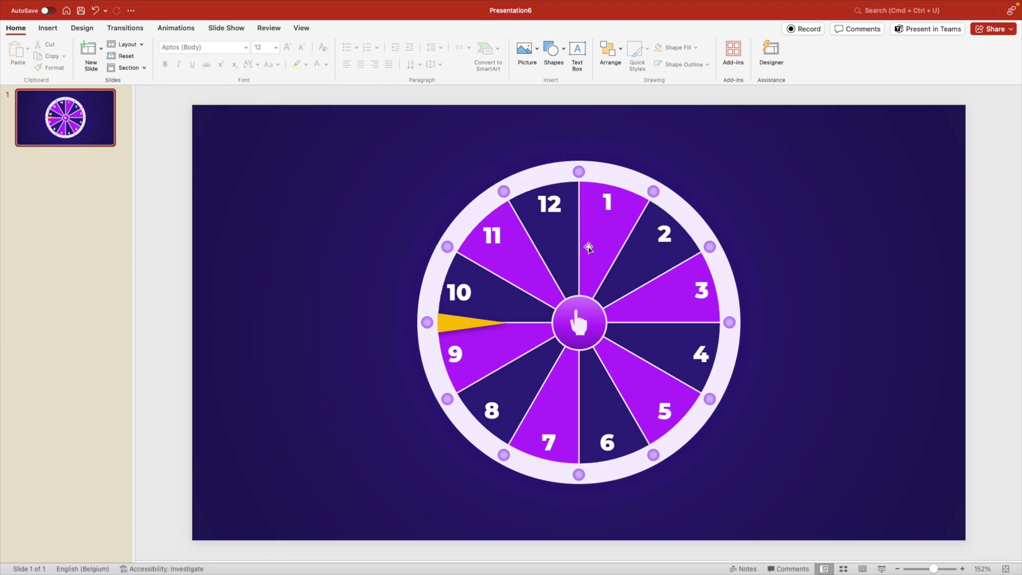
Apply the Spin emphasis effect to the whole wheel chart, undoing an accidental chart move.
left_click(618, 279)
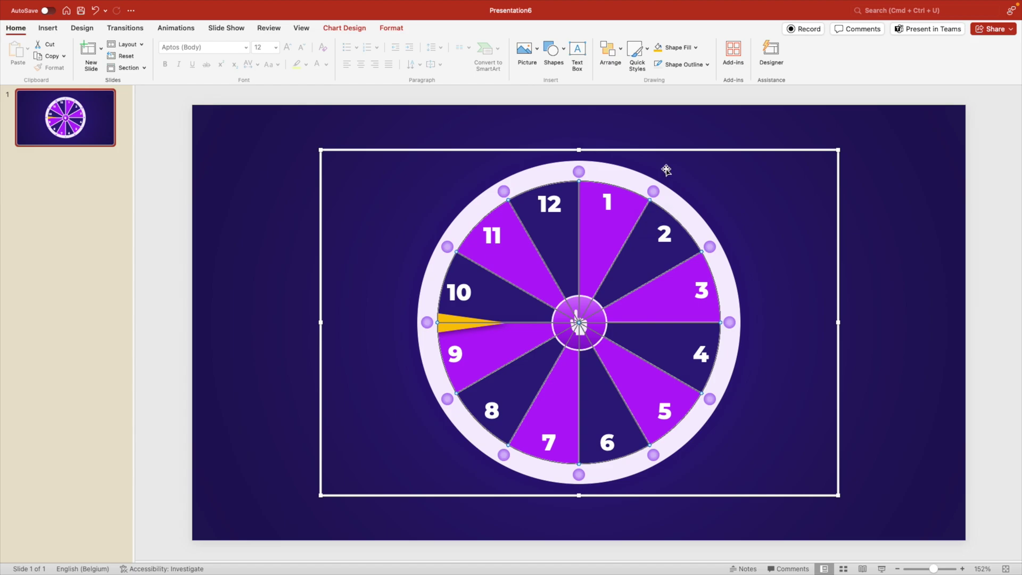
left_click(664, 150)
left_click_drag(665, 151, 821, 202)
key("super+z")
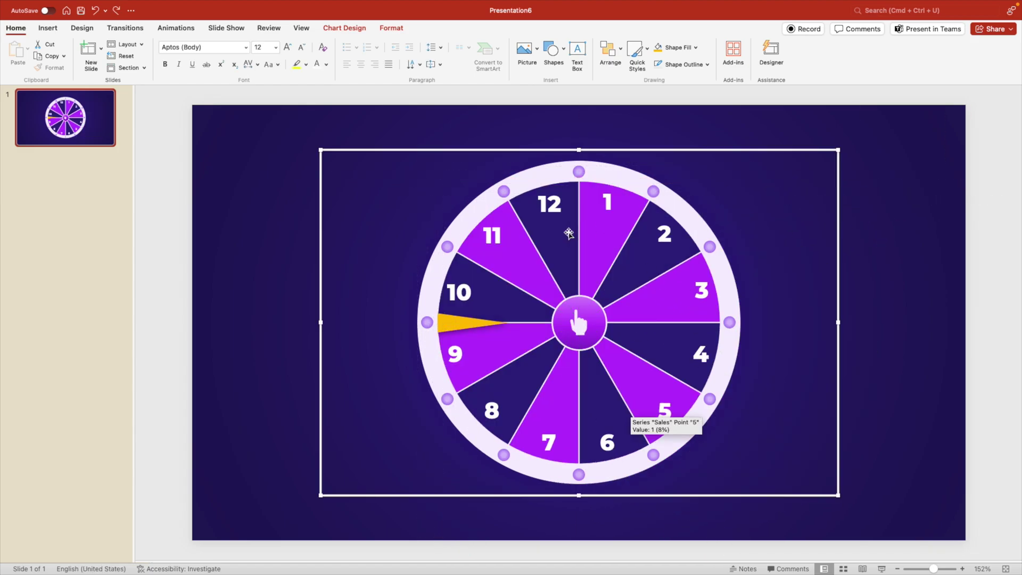
left_click(192, 30)
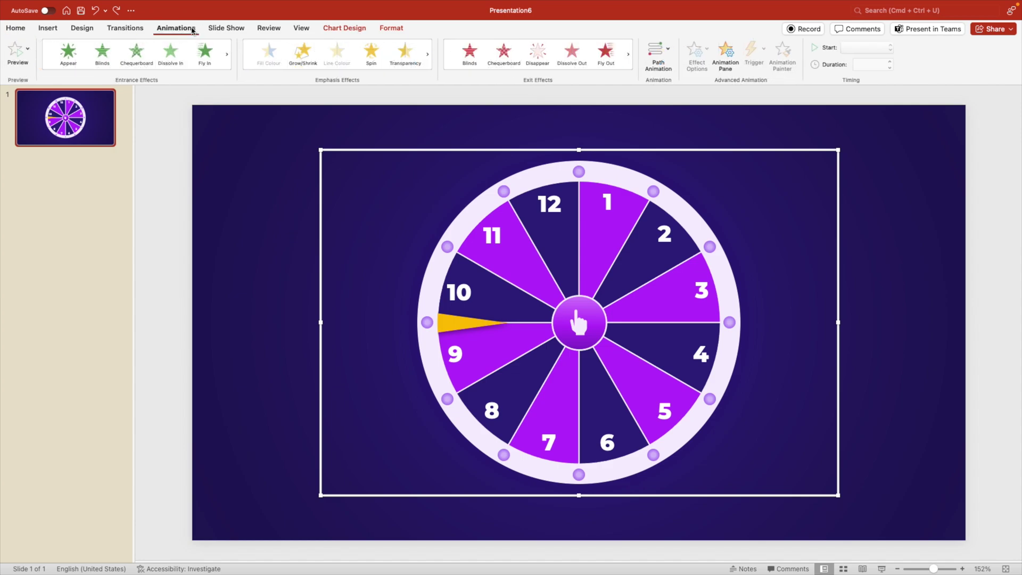
left_click(339, 74)
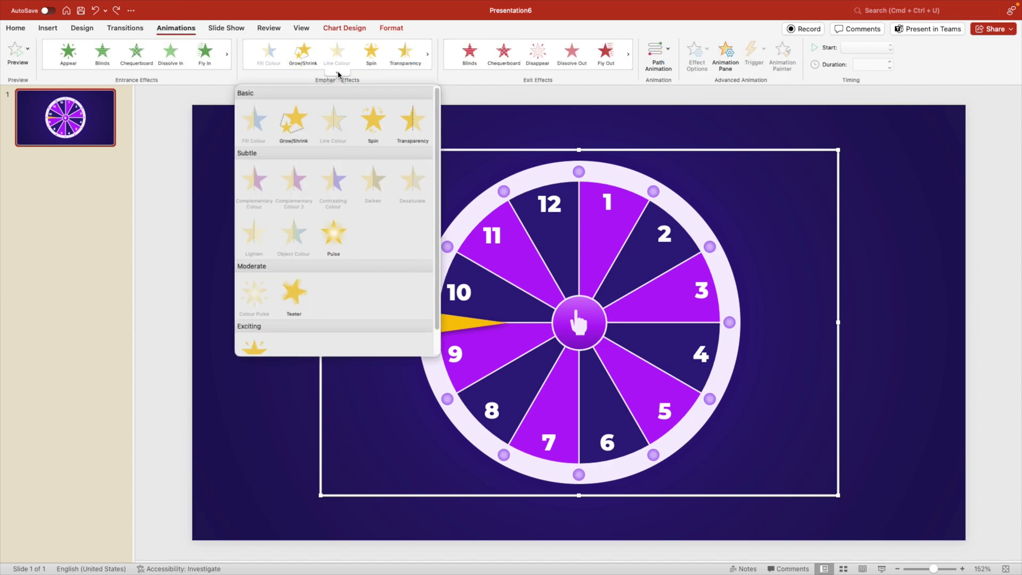
left_click(373, 125)
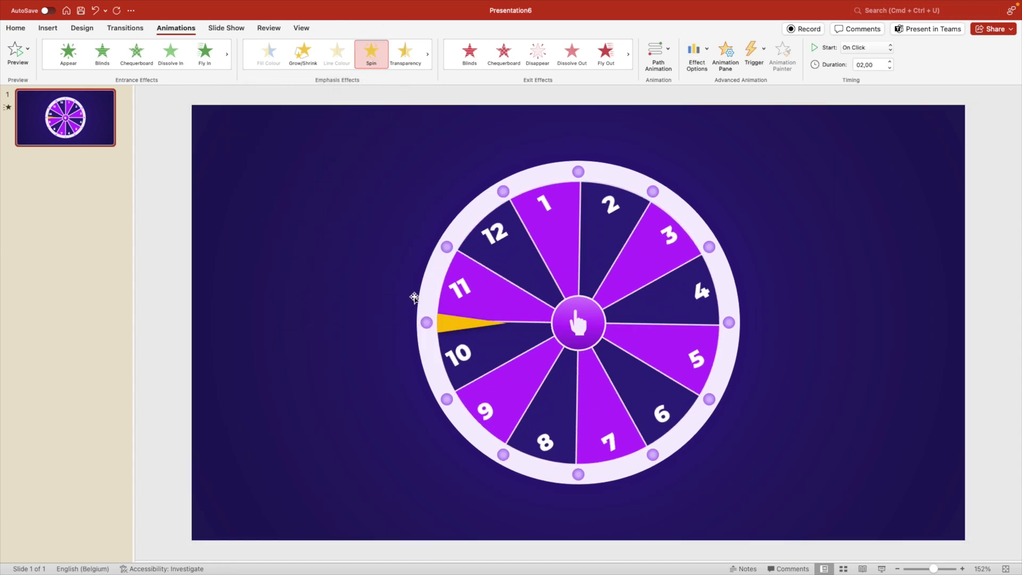
Open the Spin's effect options with Timing and Triggers expanded, keeping the full clockwise spin amount.
left_click(726, 53)
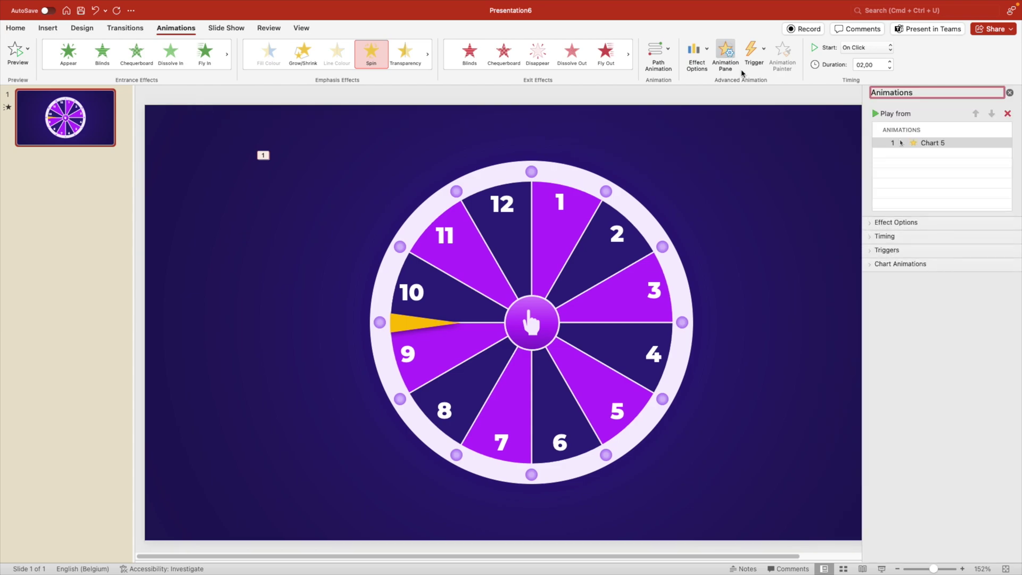
left_click(882, 224)
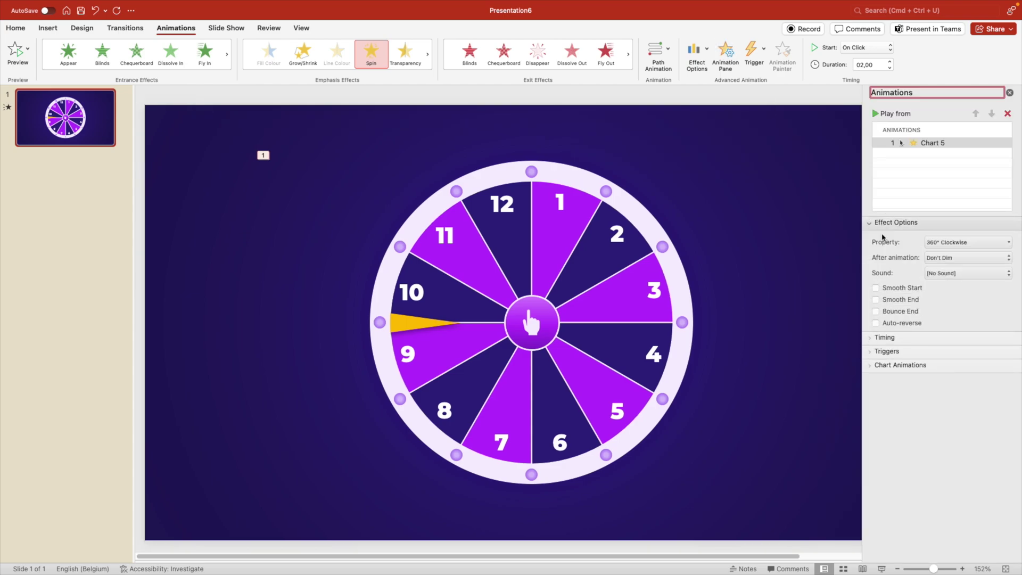
left_click(884, 338)
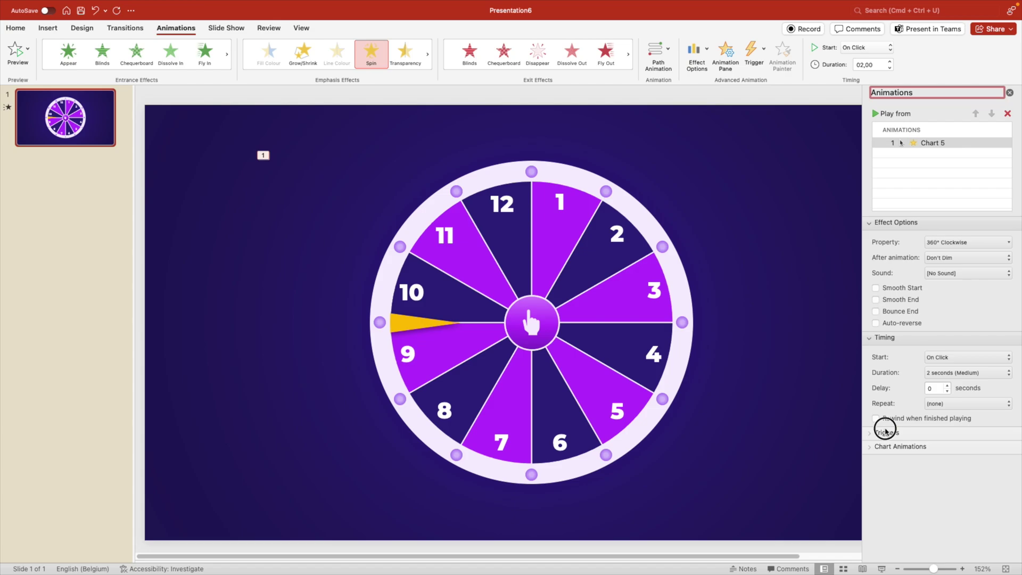
left_click(887, 433)
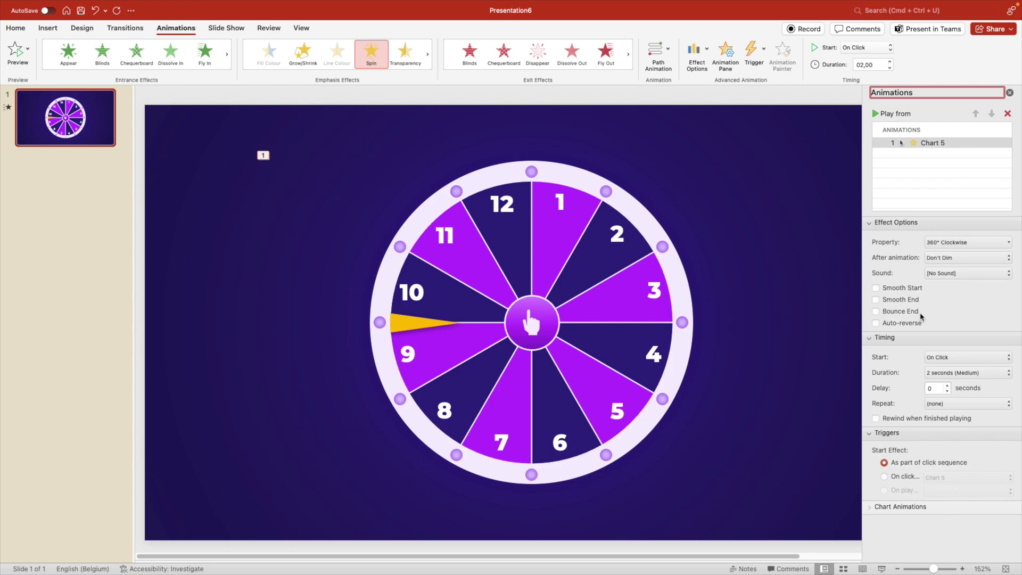
left_click(958, 243)
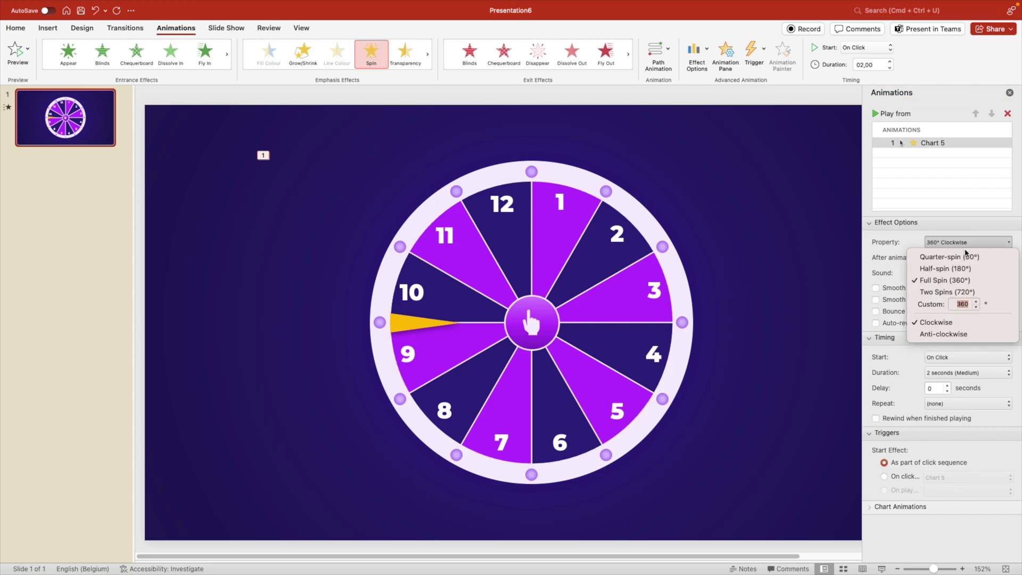
left_click(912, 238)
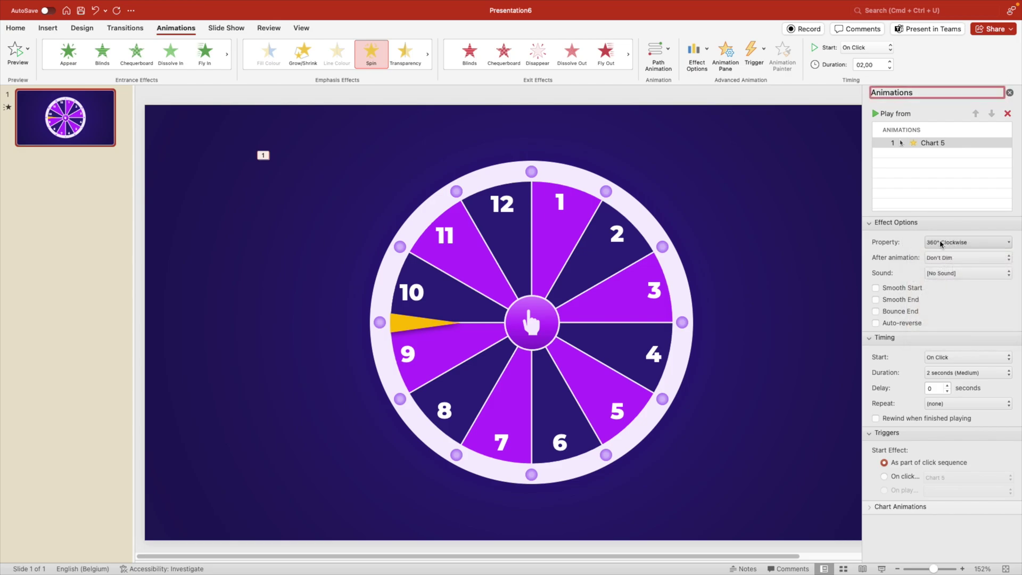
left_click(969, 247)
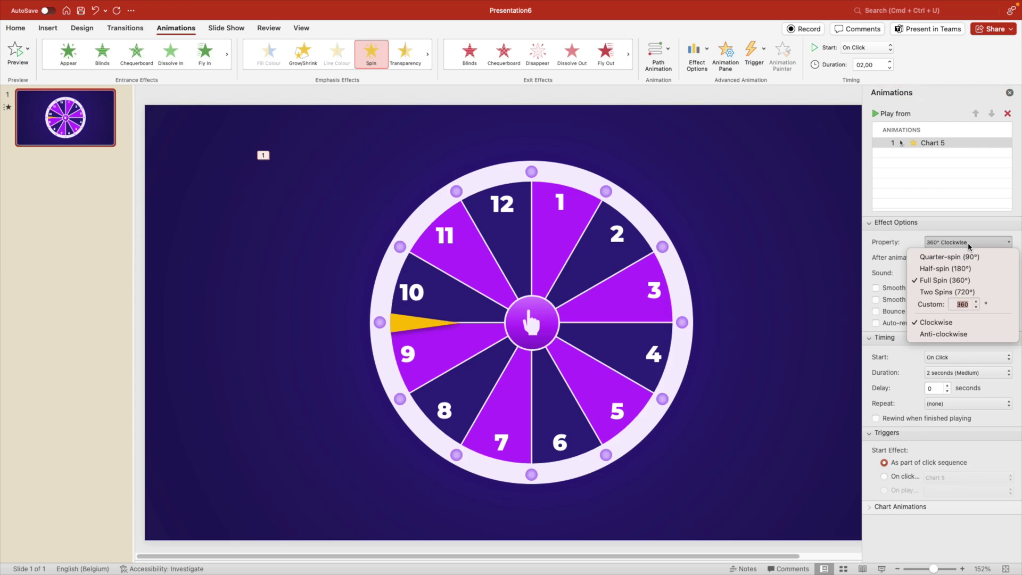
left_click(969, 243)
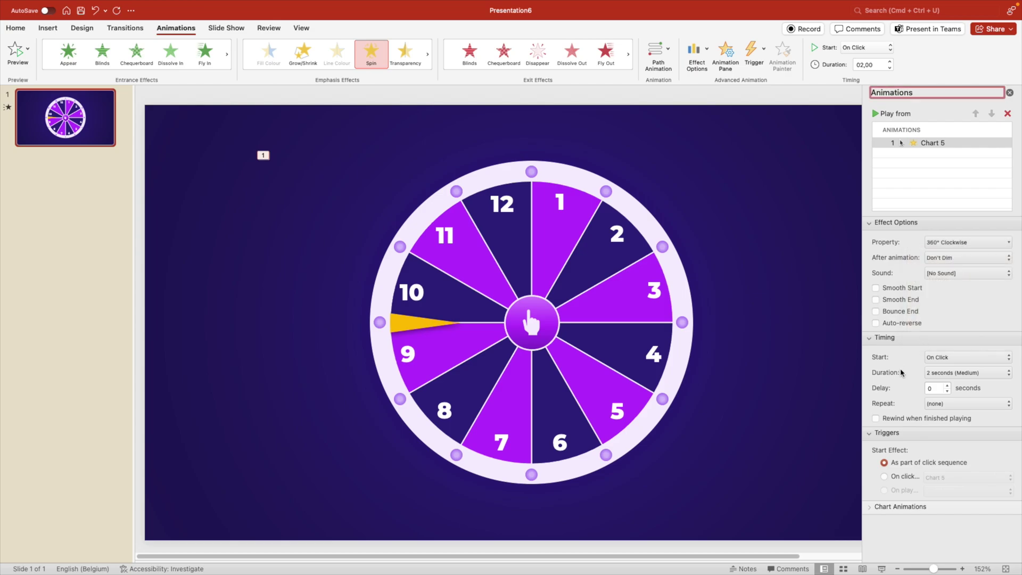
Set the Spin to 1 second, repeat until next click, triggered by clicking Group 20.
left_click(942, 358)
left_click(946, 360)
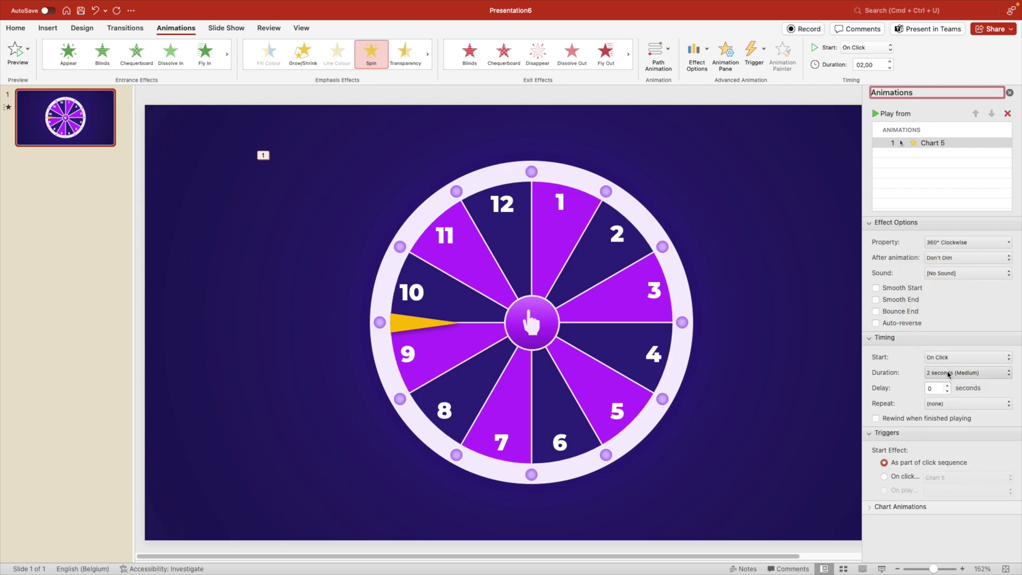
left_click(946, 373)
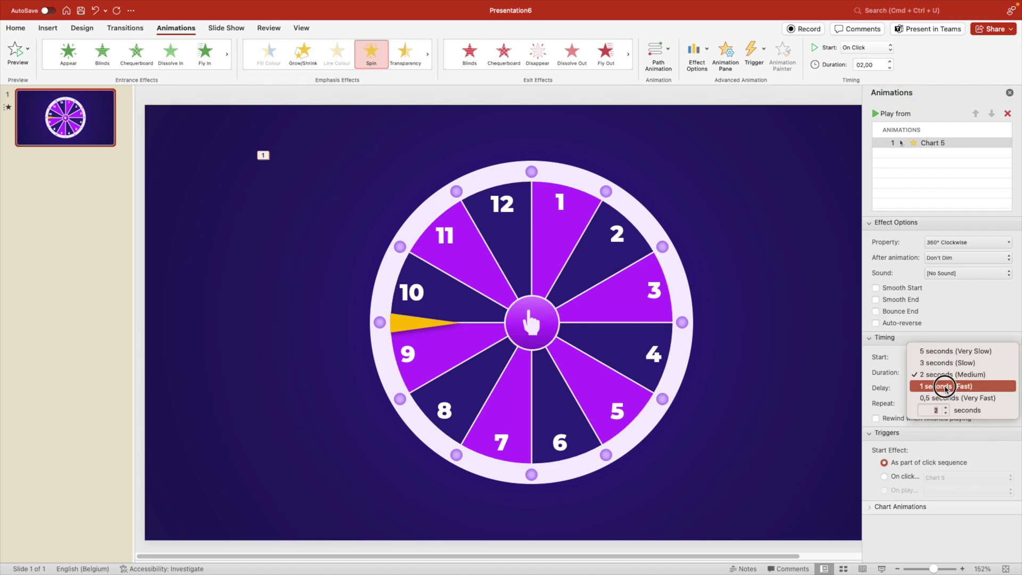
left_click(946, 387)
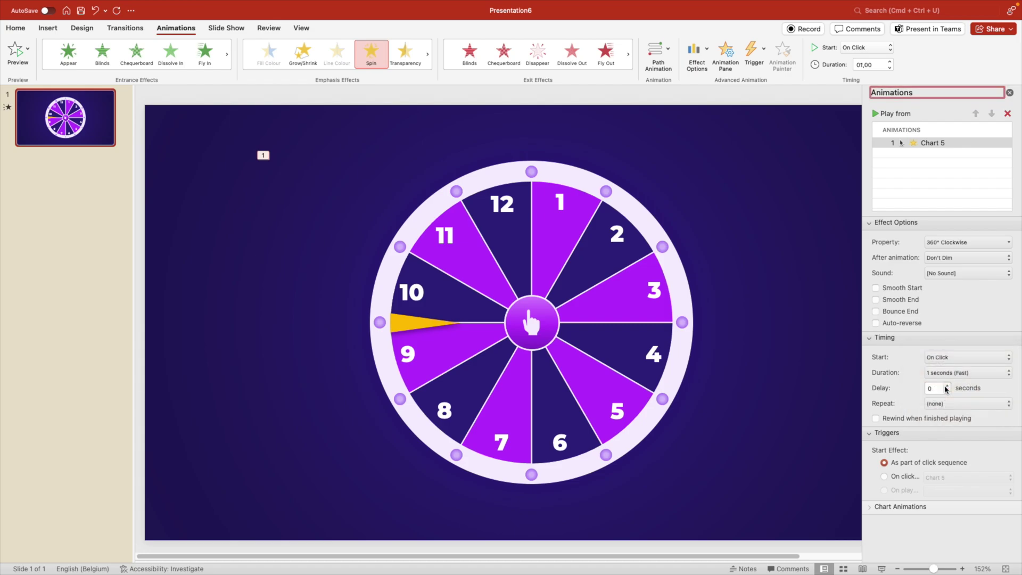
left_click(947, 403)
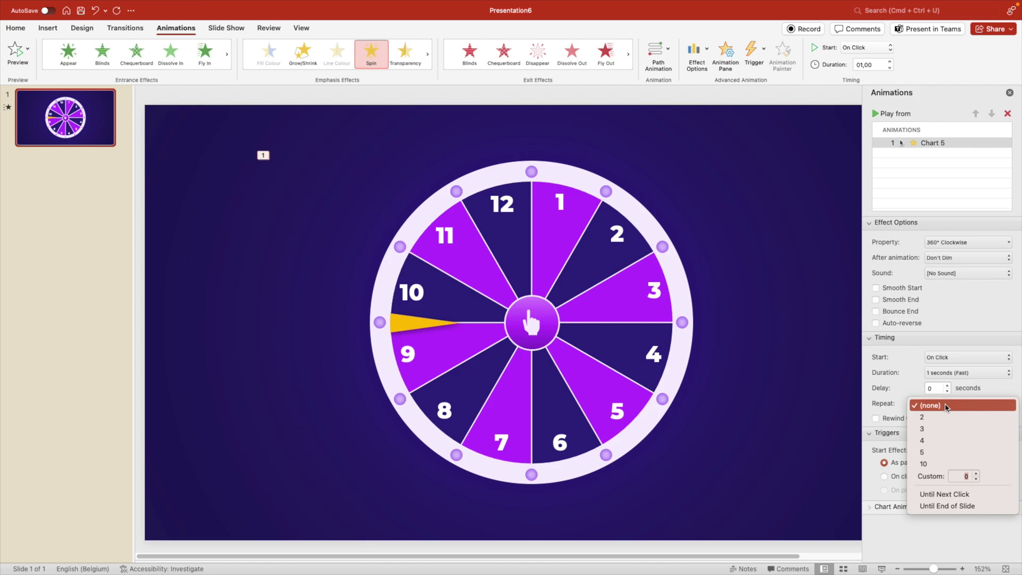
left_click(945, 495)
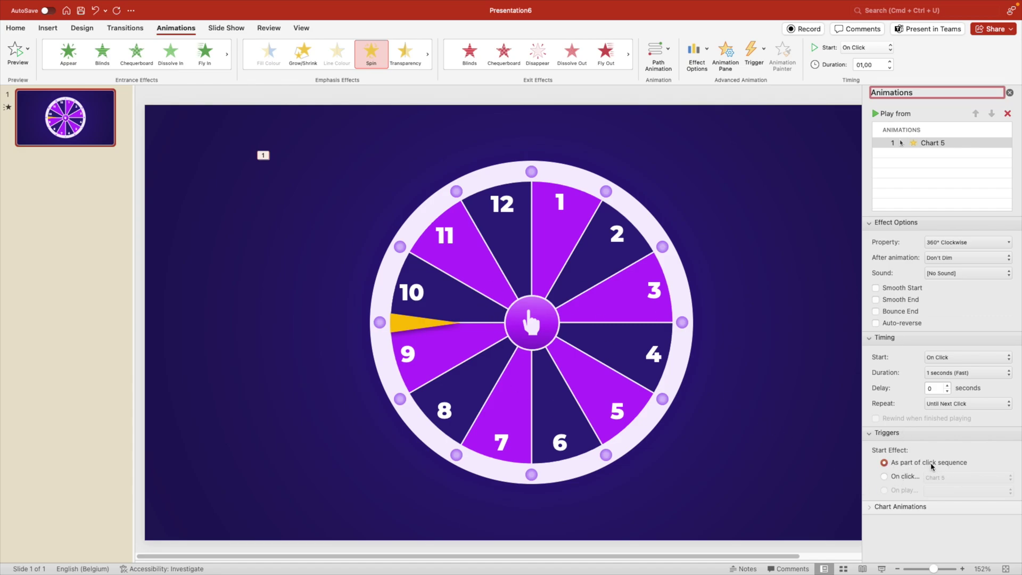
left_click(885, 478)
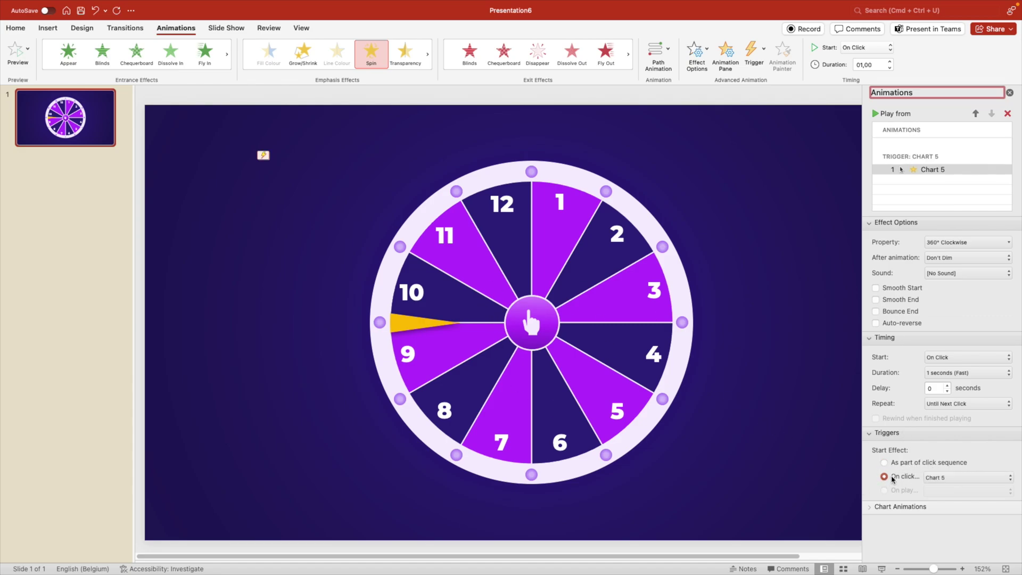
left_click(953, 479)
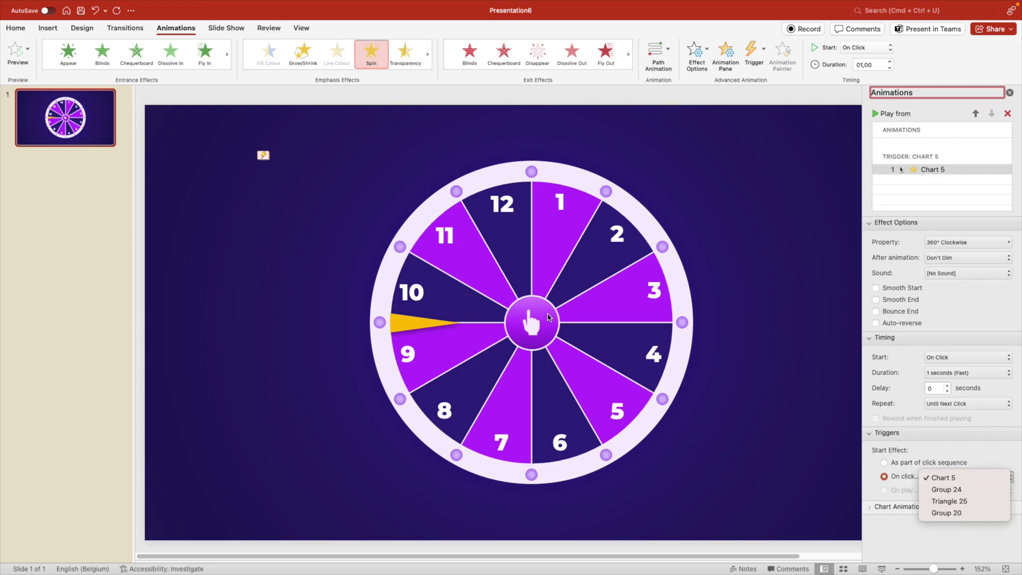
left_click(953, 513)
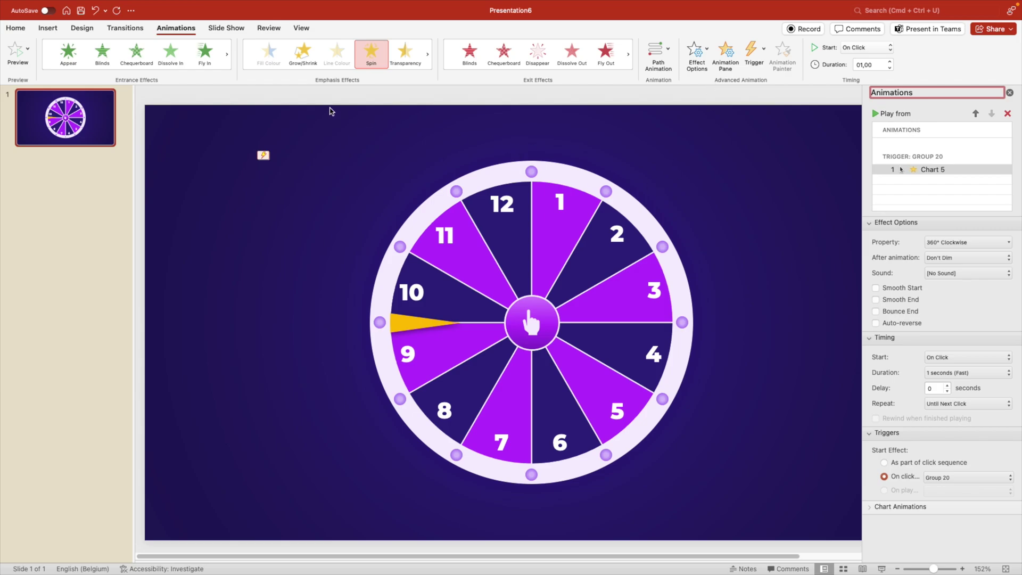
In the Selection Pane, identify Group 20 and rename it 'Outer Ring'.
left_click(16, 28)
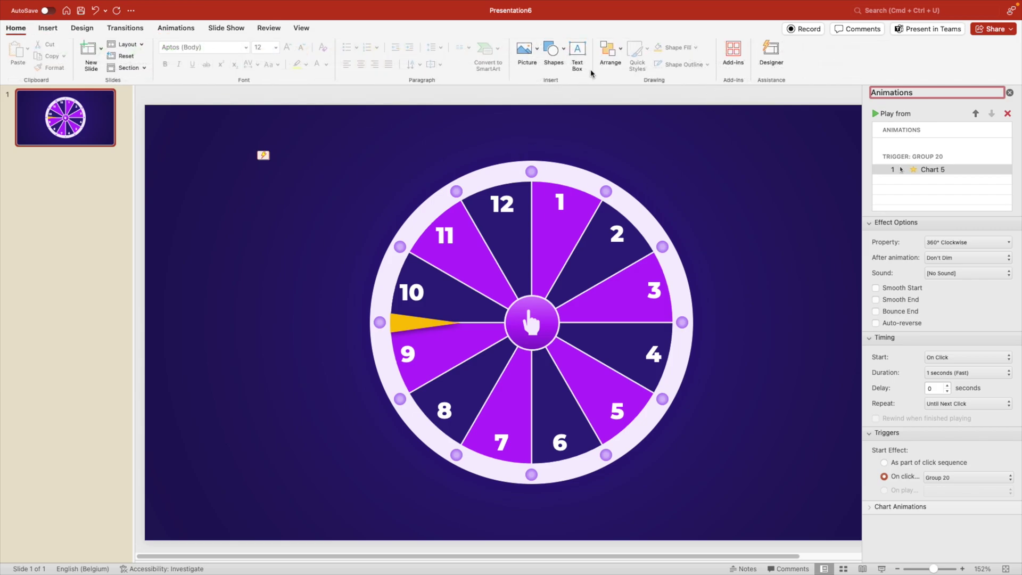
left_click(611, 50)
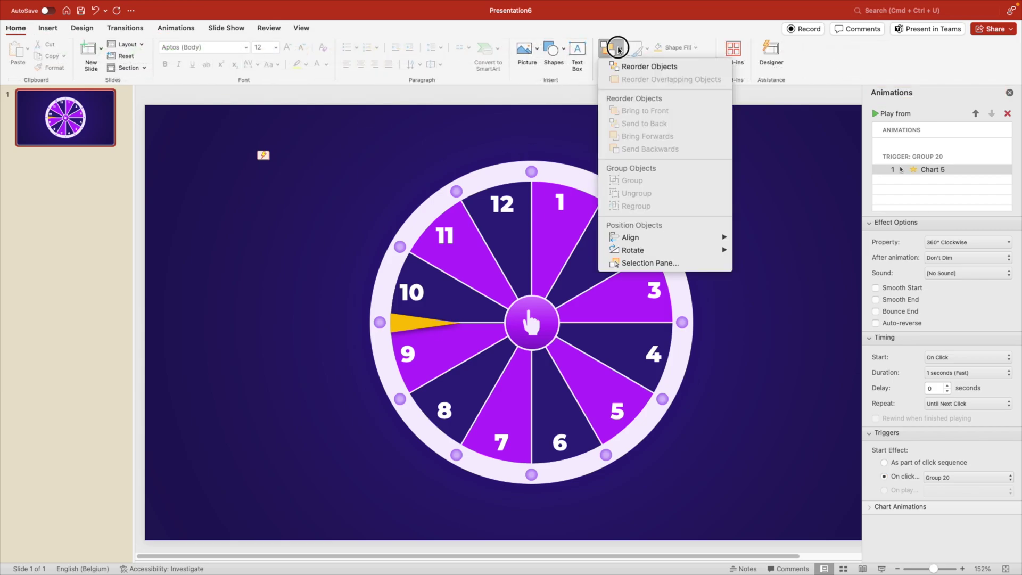
left_click(637, 263)
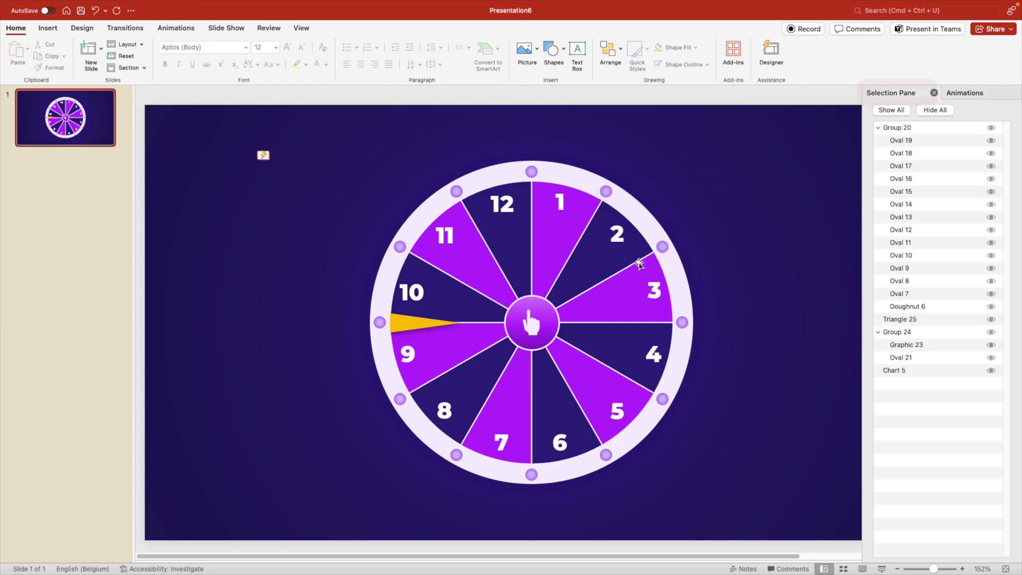
left_click(991, 128)
left_click(991, 128)
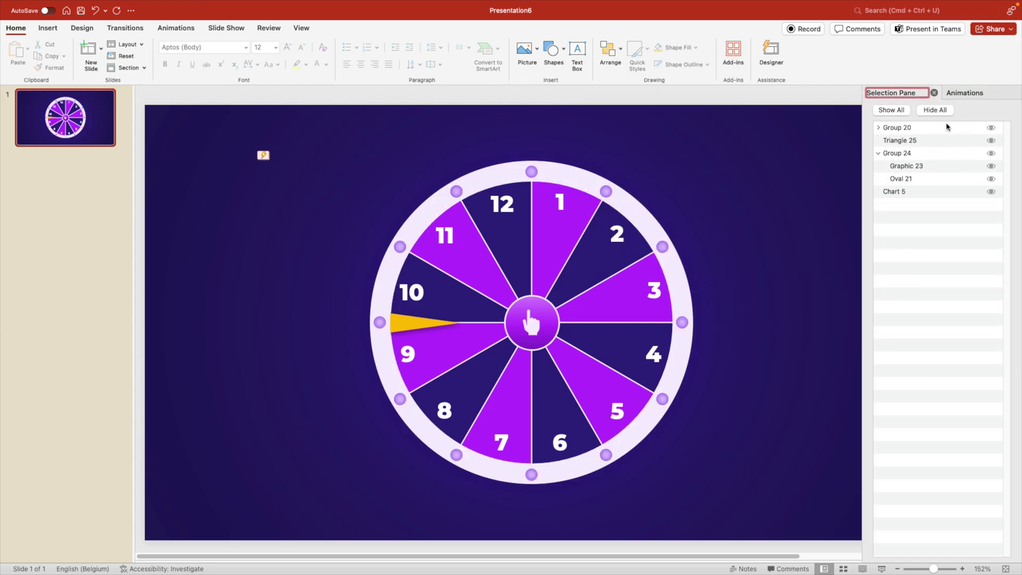
double_click(892, 129)
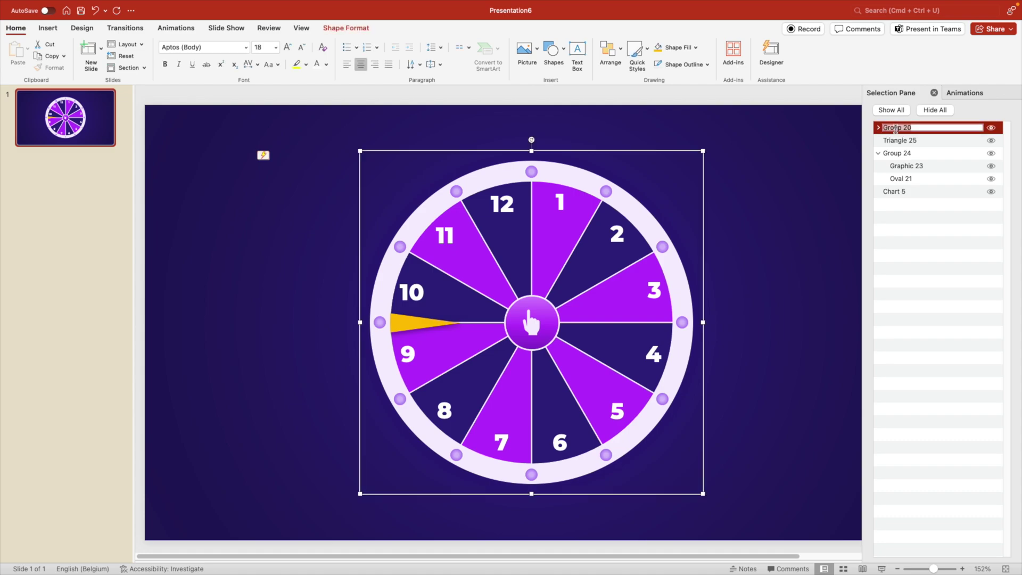
type("Outer Ring")
left_click(906, 141)
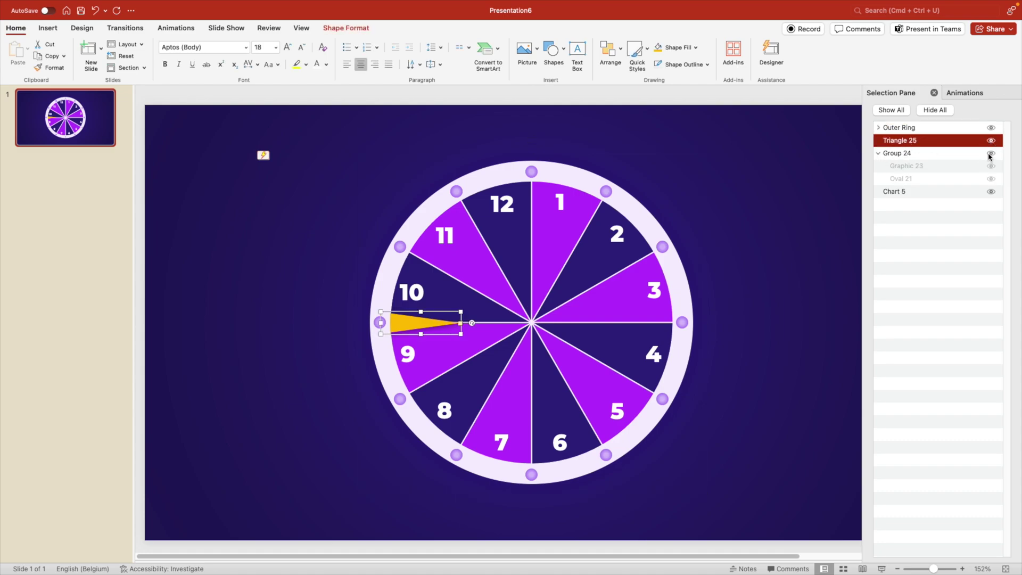
Rename Group 24 to 'Button', then check each slide object: Outer Ring, Triangle 25, Button, Chart 5.
double_click(915, 154)
type("Button")
key("Return")
key("Left")
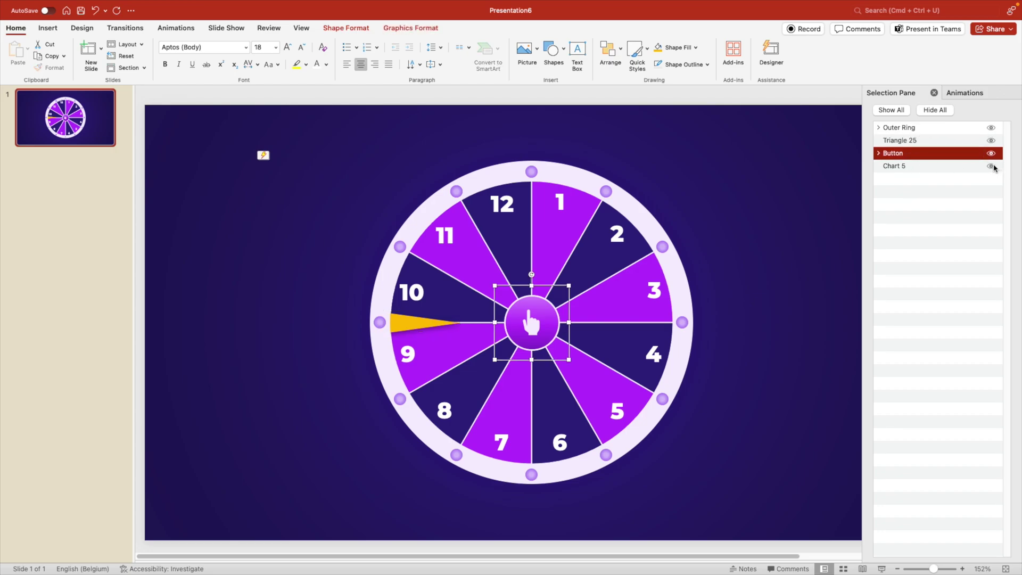
left_click(992, 167)
left_click(992, 166)
left_click(903, 129)
left_click(905, 141)
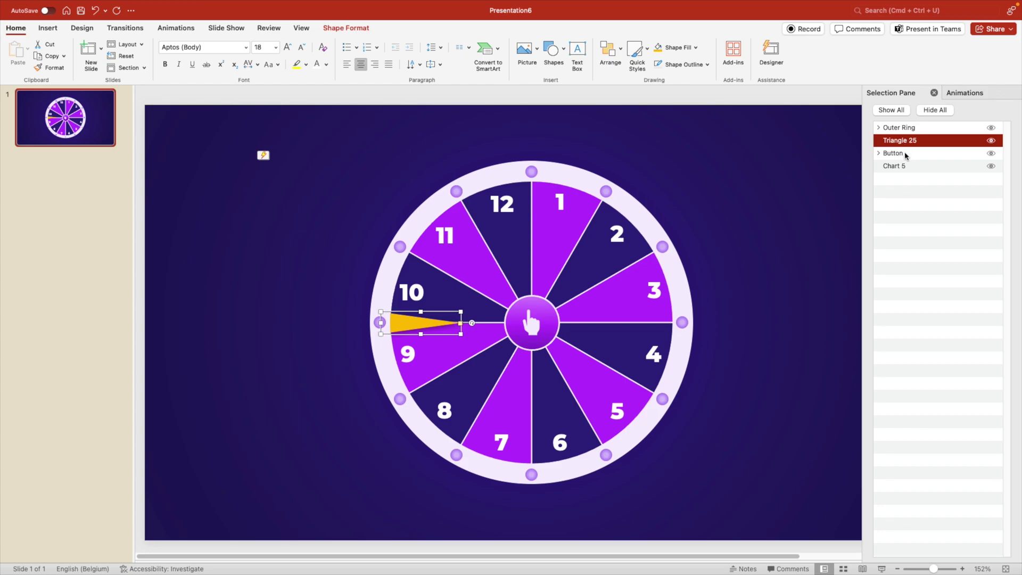
left_click(906, 155)
left_click(900, 168)
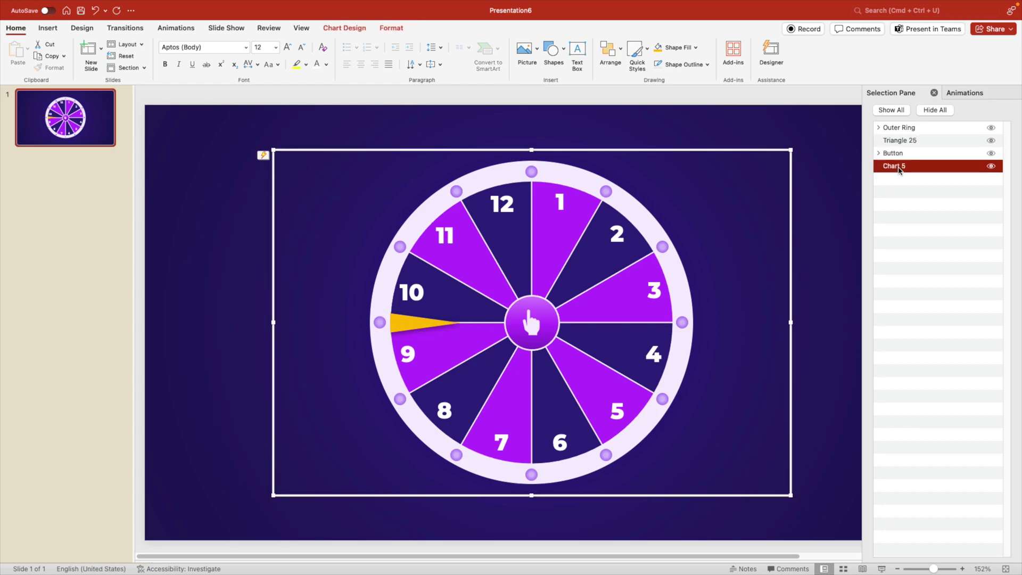
Set Button as the Spin's on-click trigger in the Animation Pane and start the slide show.
left_click(175, 28)
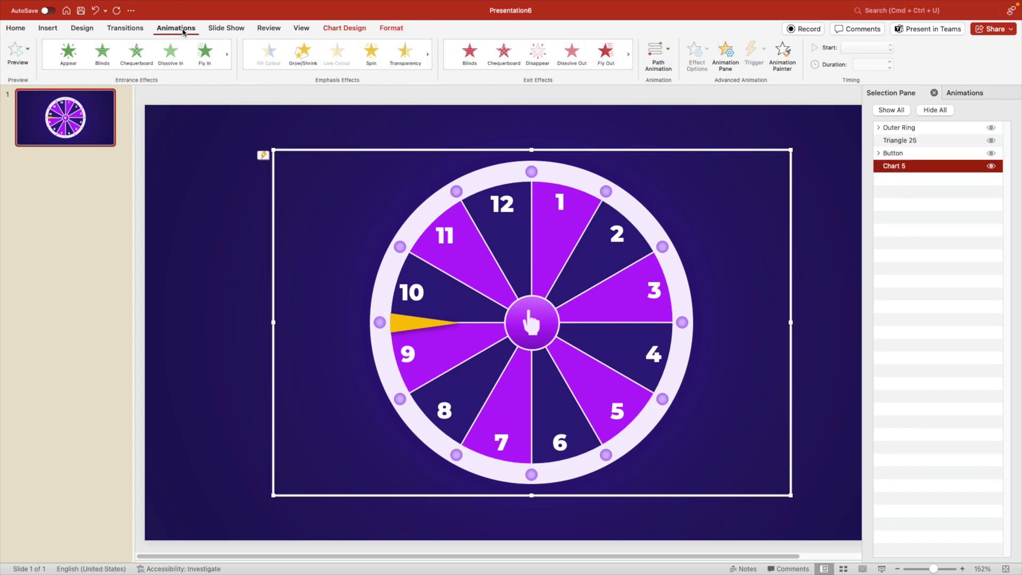
left_click(737, 60)
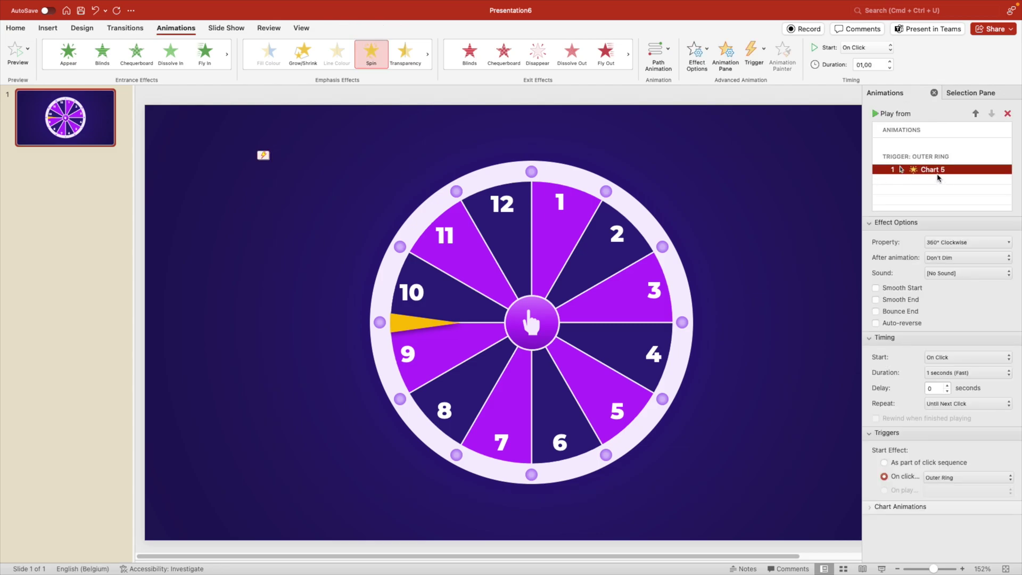
left_click(965, 484)
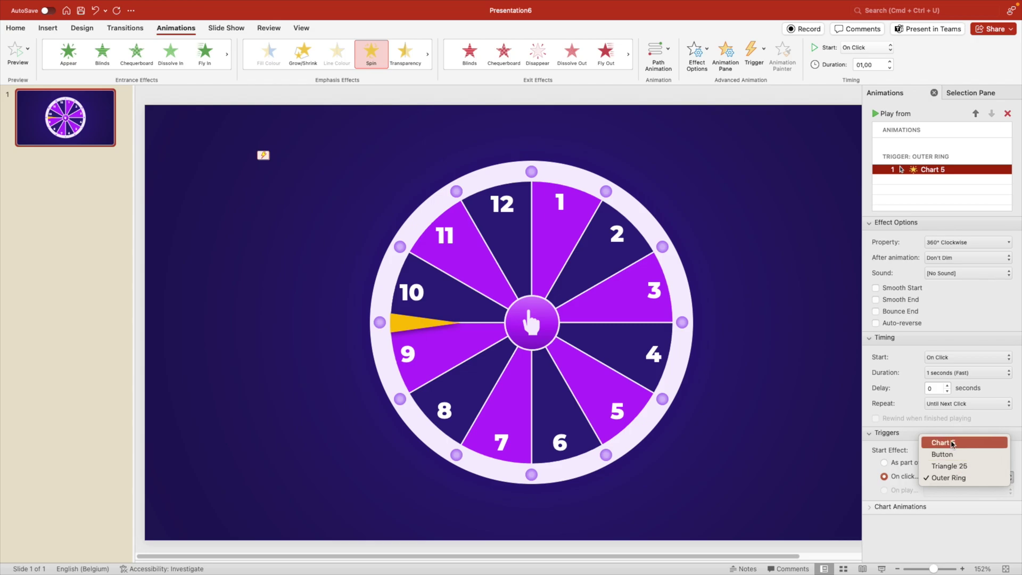
left_click(946, 456)
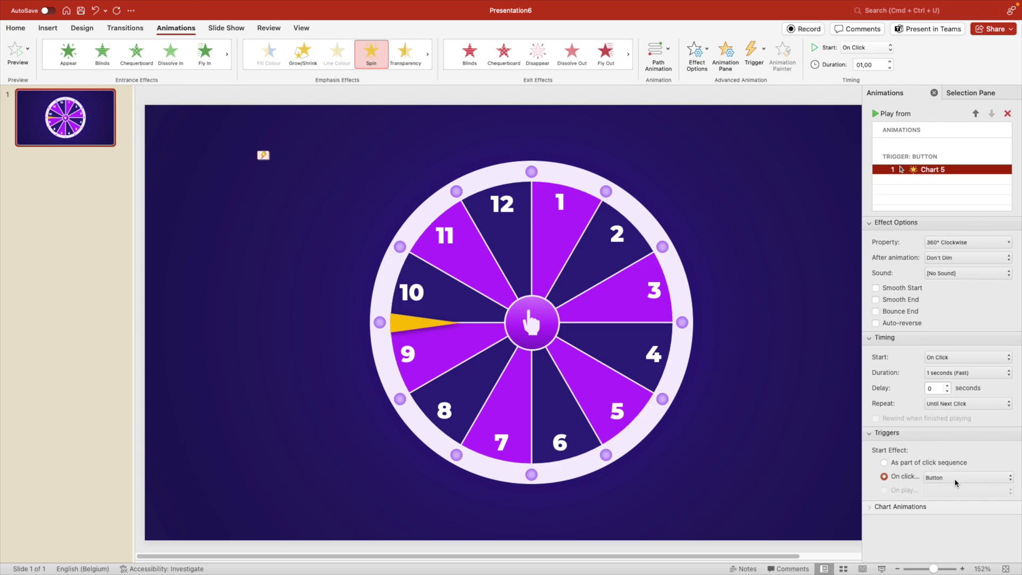
left_click(878, 567)
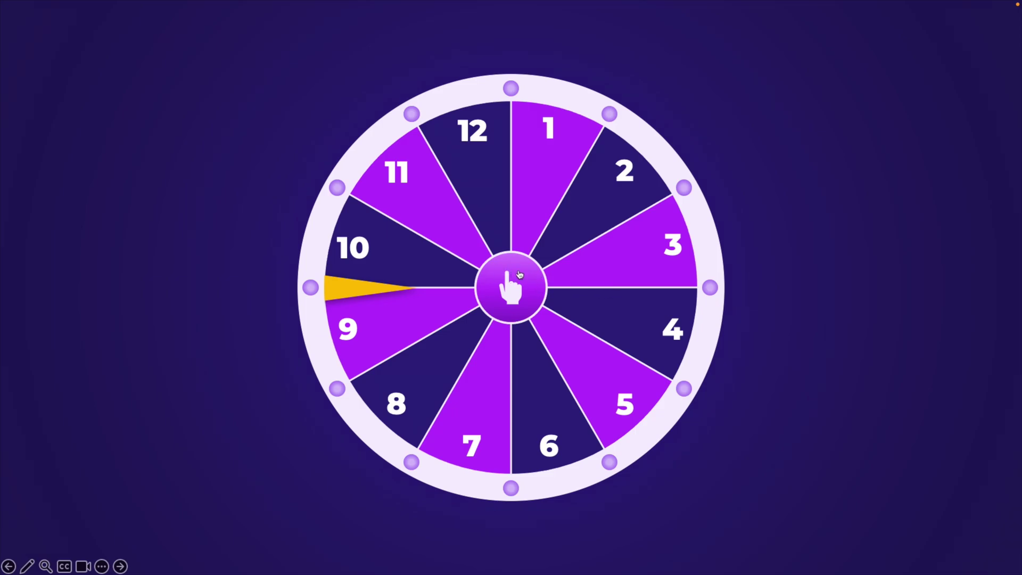
Spin the wheel in the slide show with its centre button; it lands on 7.
left_click(519, 275)
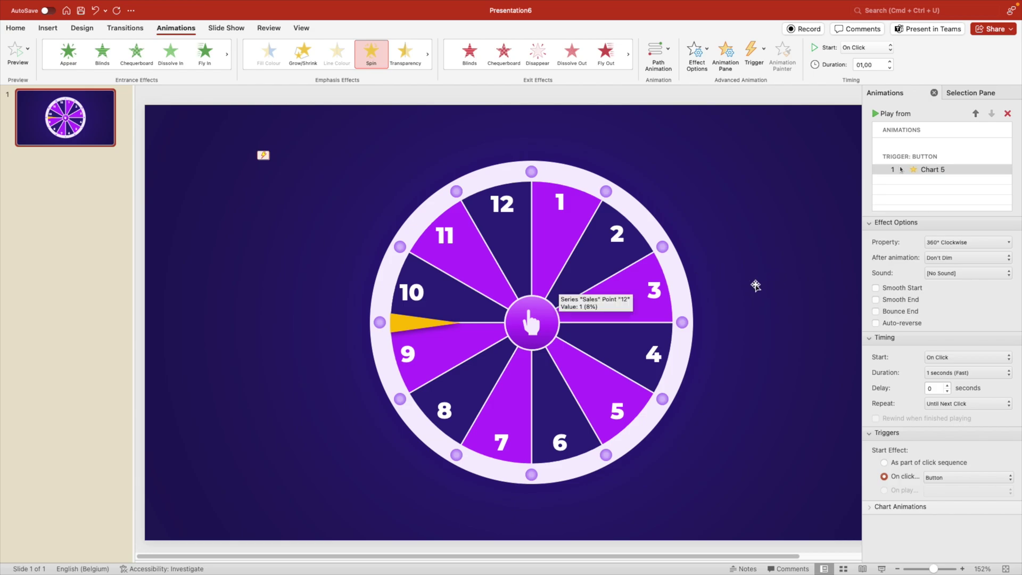
Give the wheel chart a second Appear animation triggered by Button, then start the slide show.
left_click(574, 232)
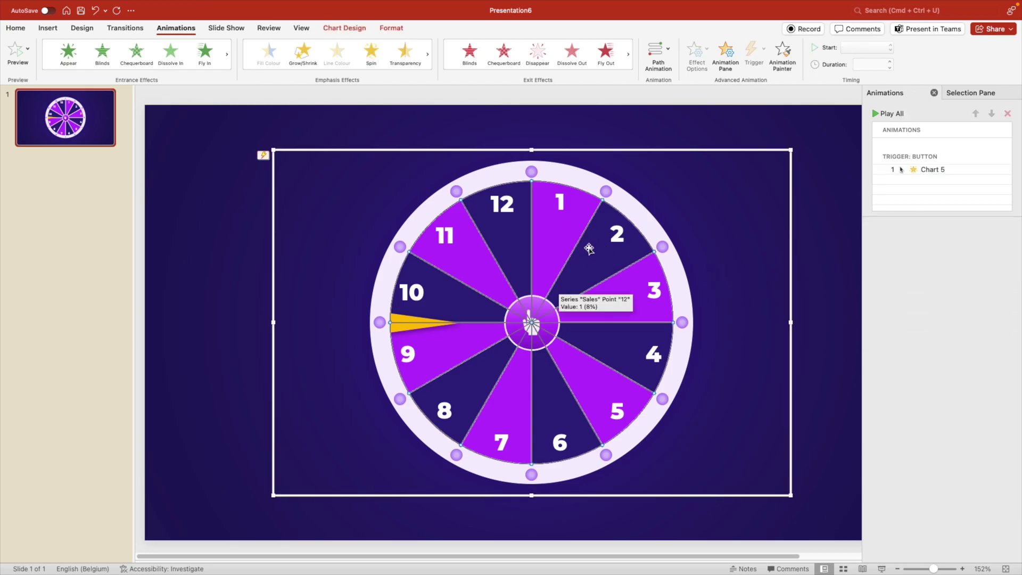
left_click(131, 75)
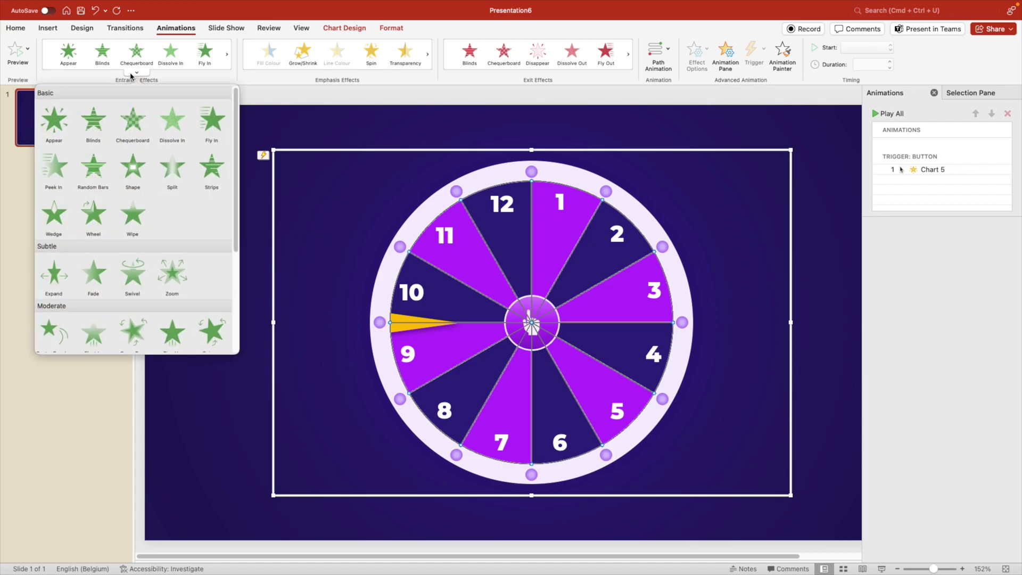
left_click(48, 126)
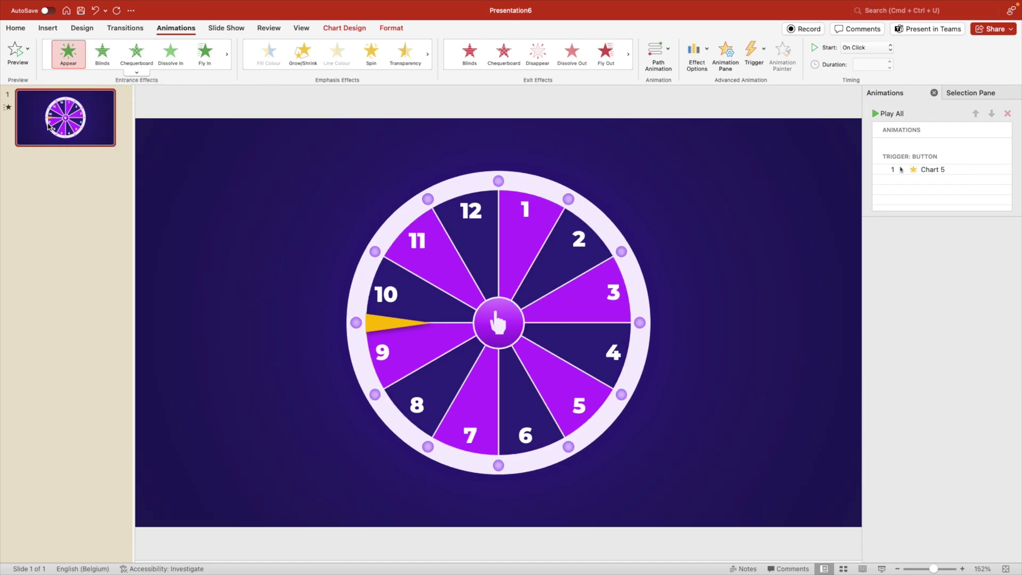
left_click_drag(930, 148, 931, 185)
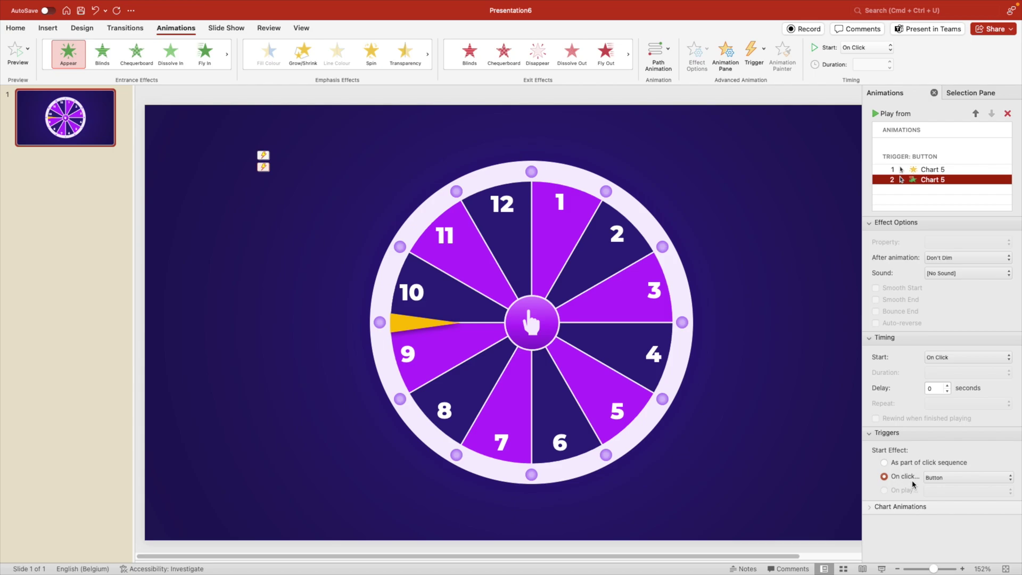
left_click(965, 481)
left_click(944, 478)
left_click(882, 569)
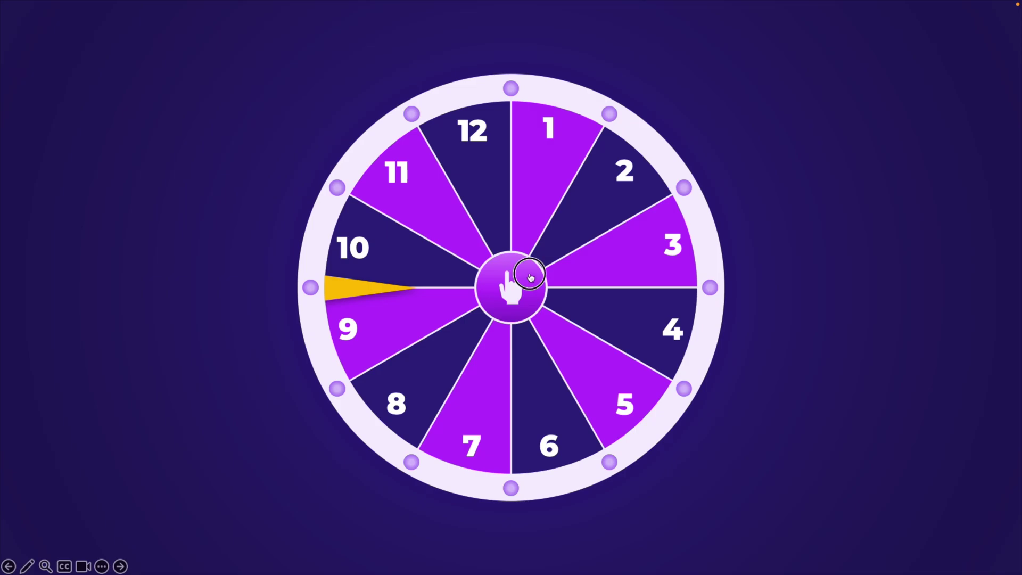
Spin the wheel twice in the slide show, landing on 9, then end the show.
left_click(531, 277)
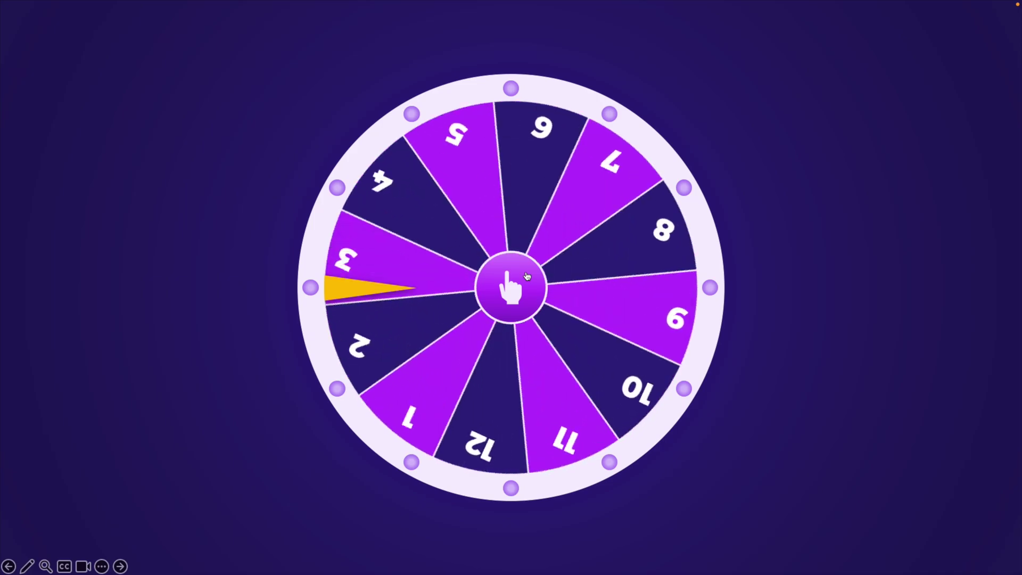
left_click(527, 276)
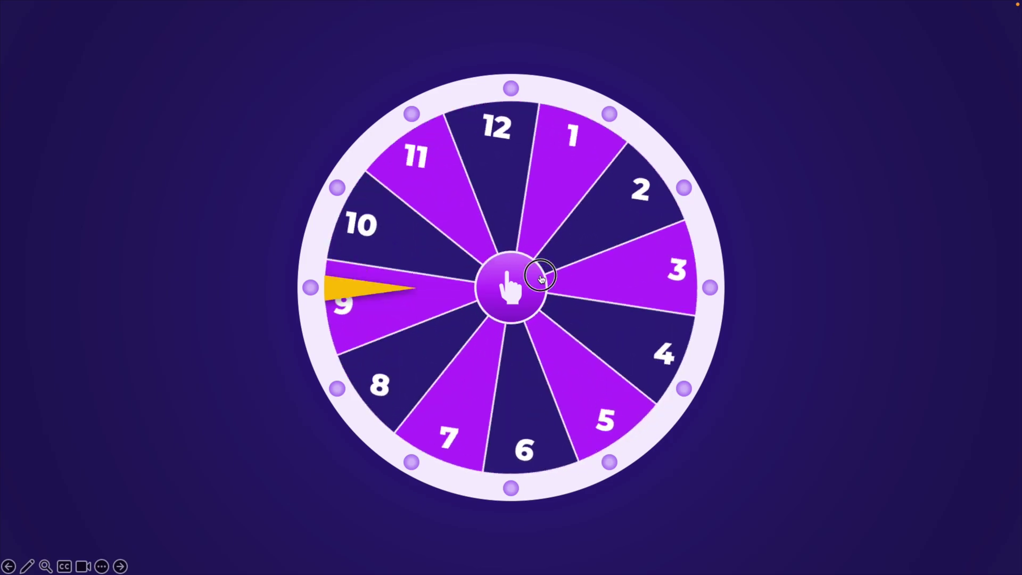
key("Escape")
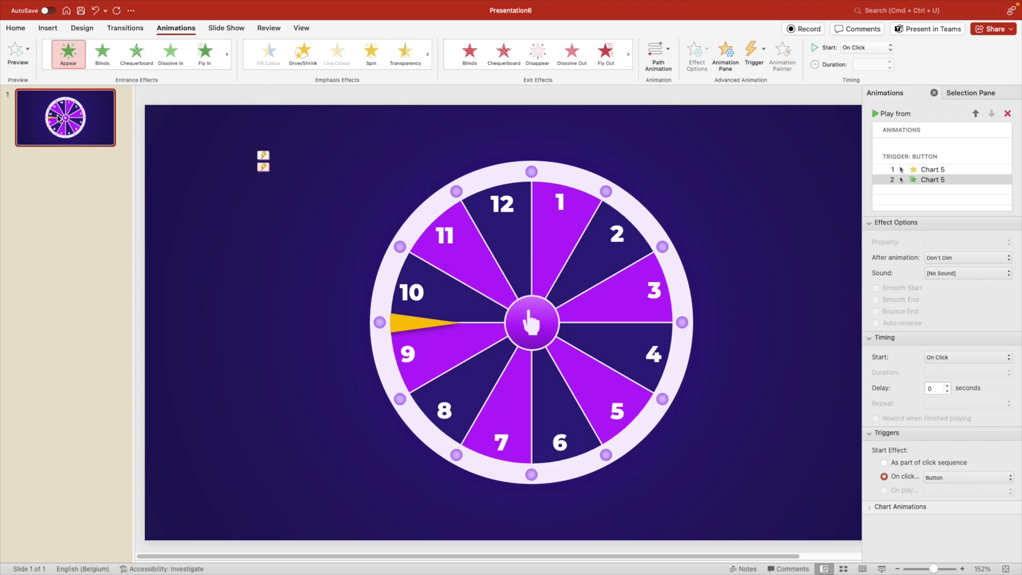
Duplicate the wheel slide and move the entire wheel to the new slide's right side.
key("super+d")
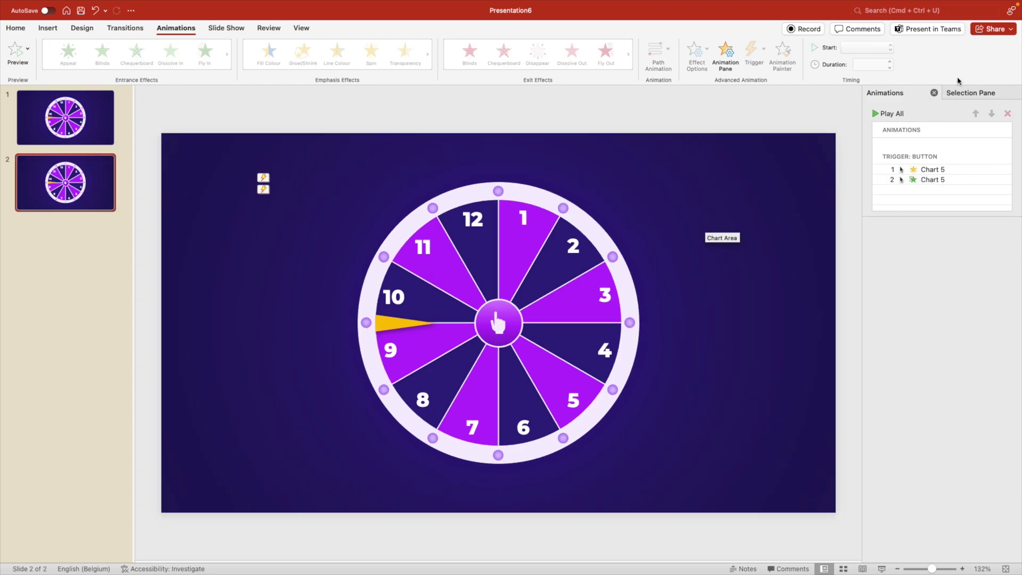
left_click(961, 92)
left_click(1008, 92)
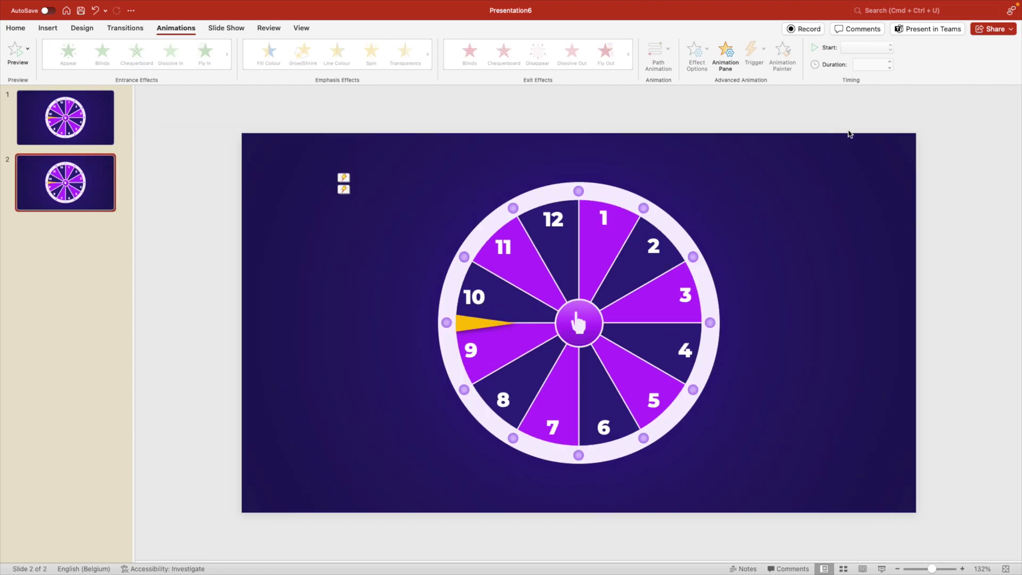
key("super+a")
left_click_drag(673, 172, 769, 174)
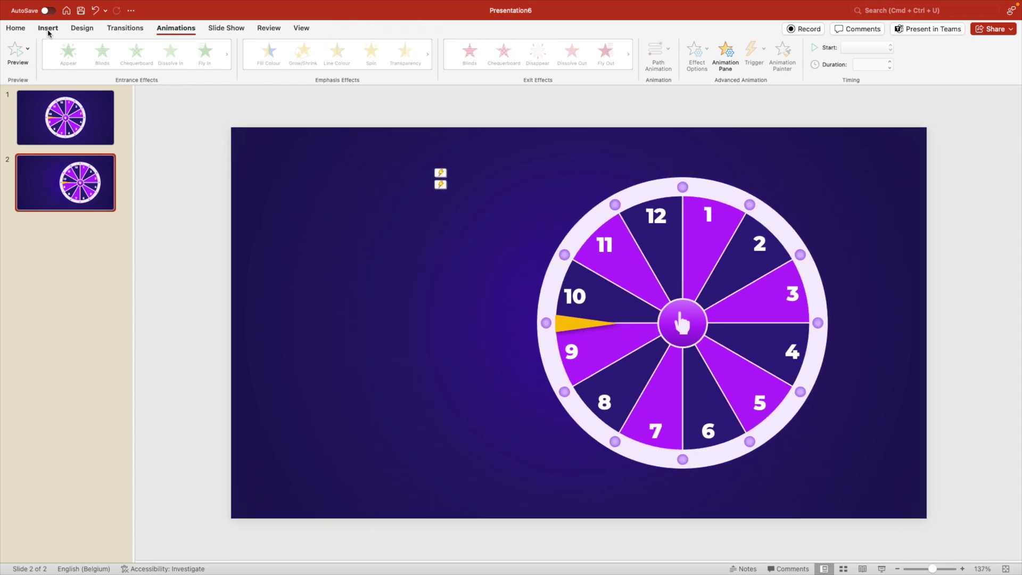
left_click(47, 29)
Add a 'SPIN THE WHEEL' text box left of the wheel in heavy Montserrat.
left_click(450, 53)
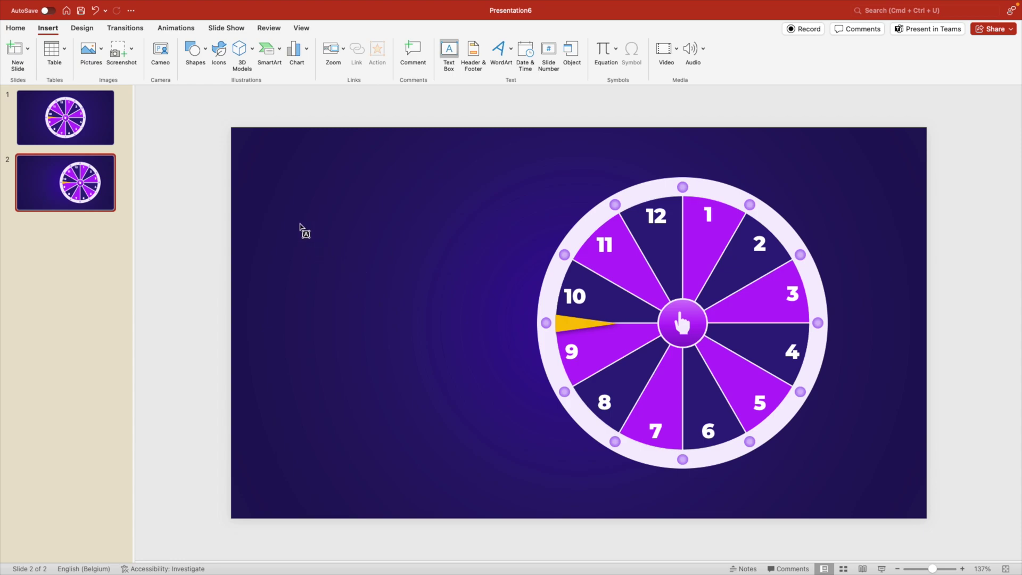
left_click_drag(299, 223, 515, 272)
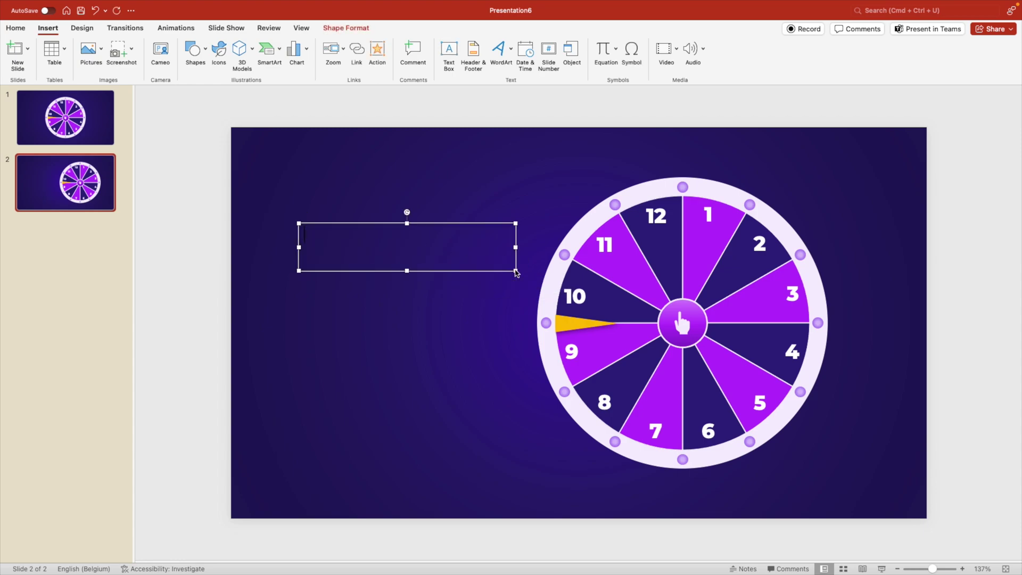
type("SPIN THE WHEEL")
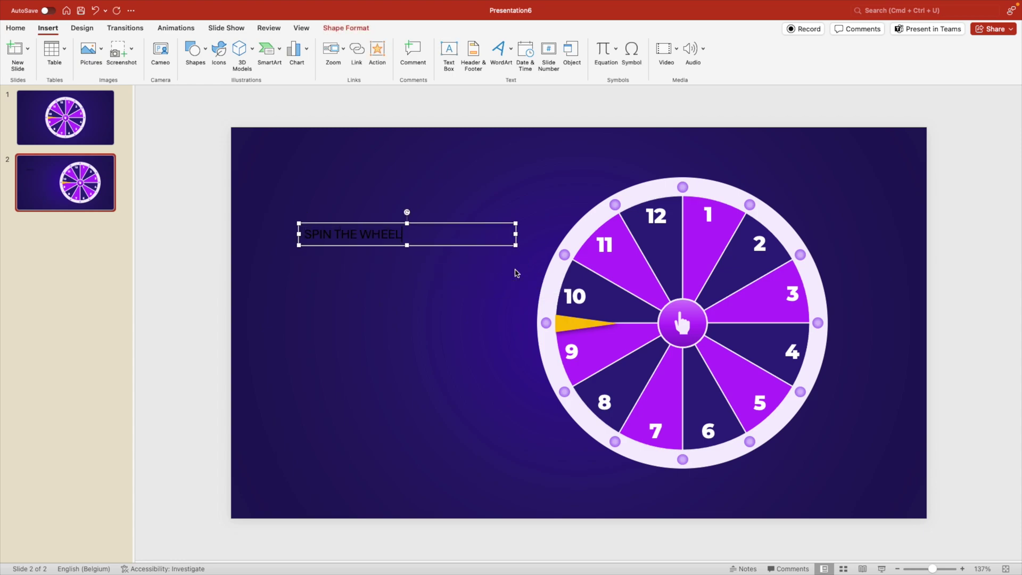
key("super+a")
left_click(202, 47)
type("Mont")
key("Return")
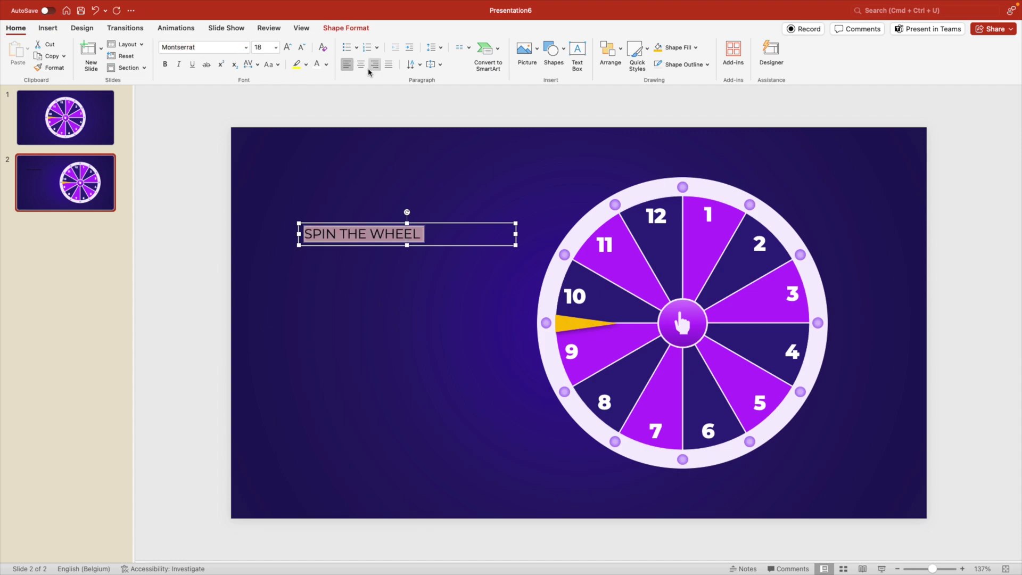
left_click(288, 47)
left_click(288, 47)
left_click(287, 47)
left_click(287, 47)
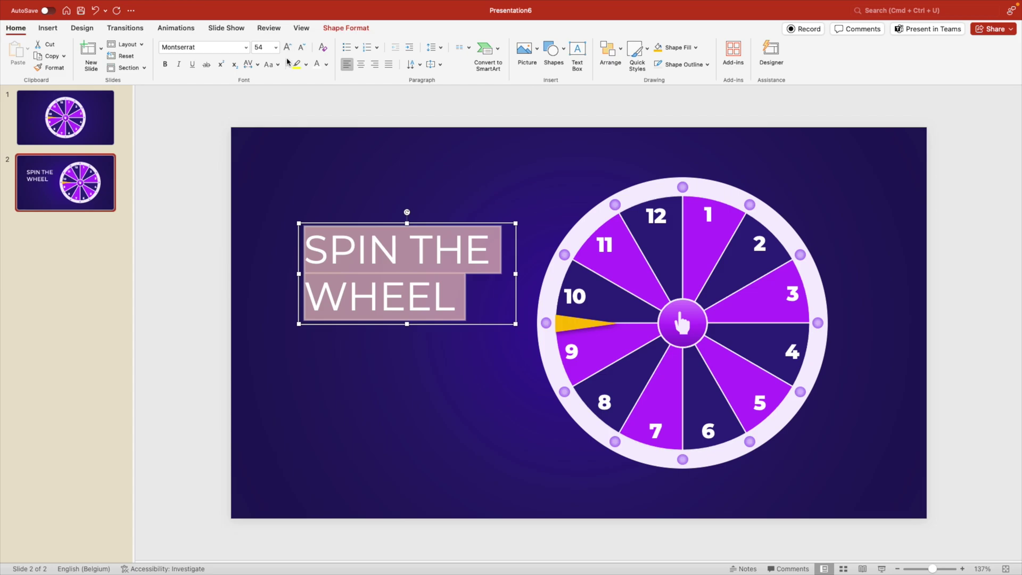
left_click(246, 48)
mouse_move(245, 140)
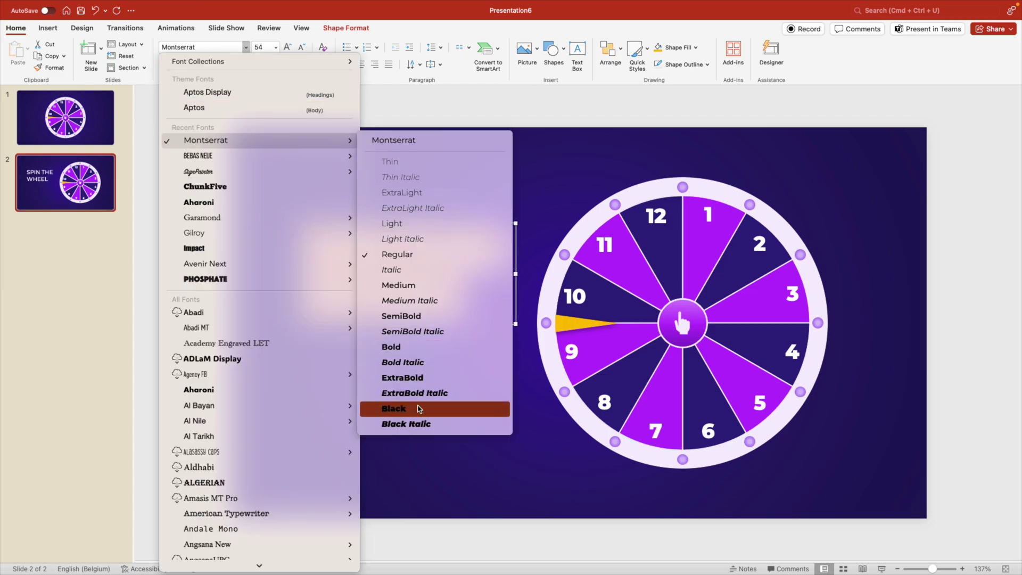
left_click(410, 373)
Give the title a soft outer shadow, enlarge it to 66 pt, and reposition the box.
right_click(451, 224)
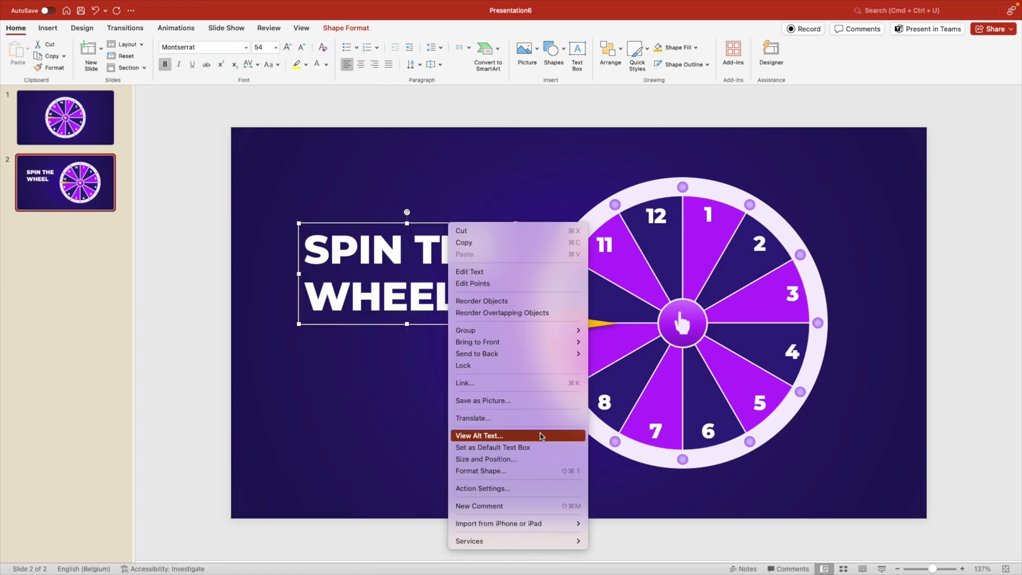
left_click(513, 471)
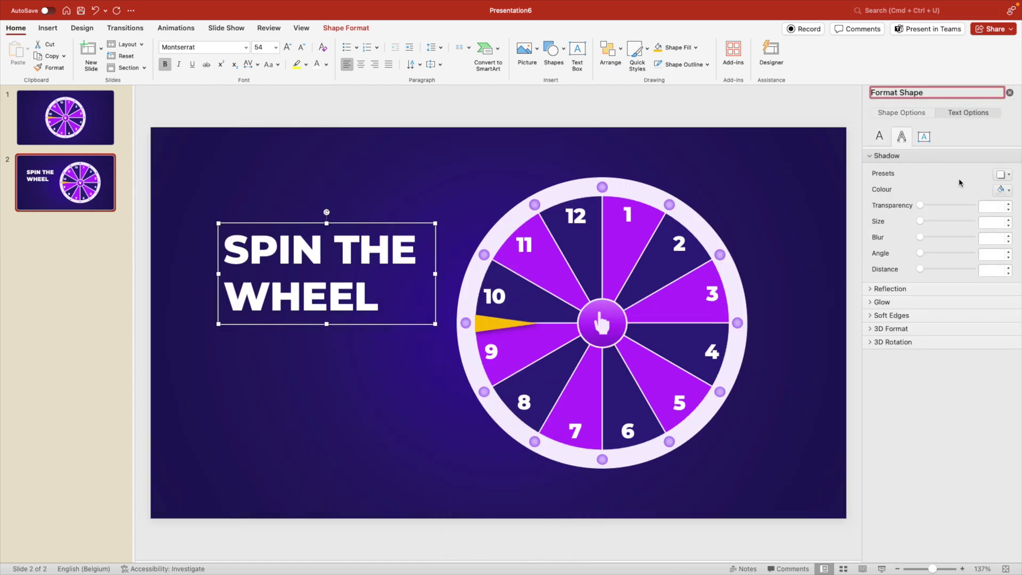
left_click(1003, 176)
left_click(927, 261)
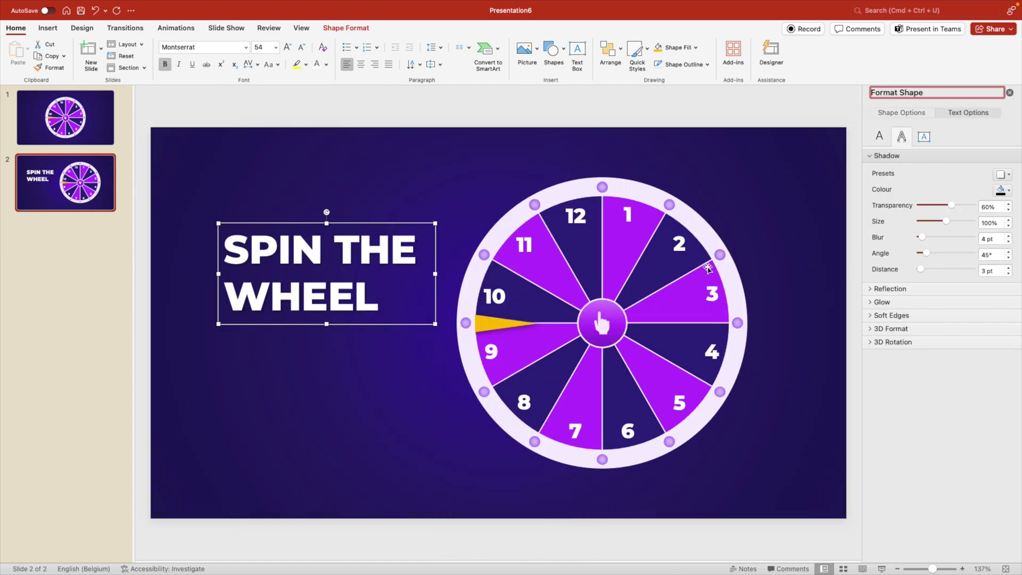
left_click_drag(436, 245, 426, 254)
key("super+shift+period")
key("super+shift+period")
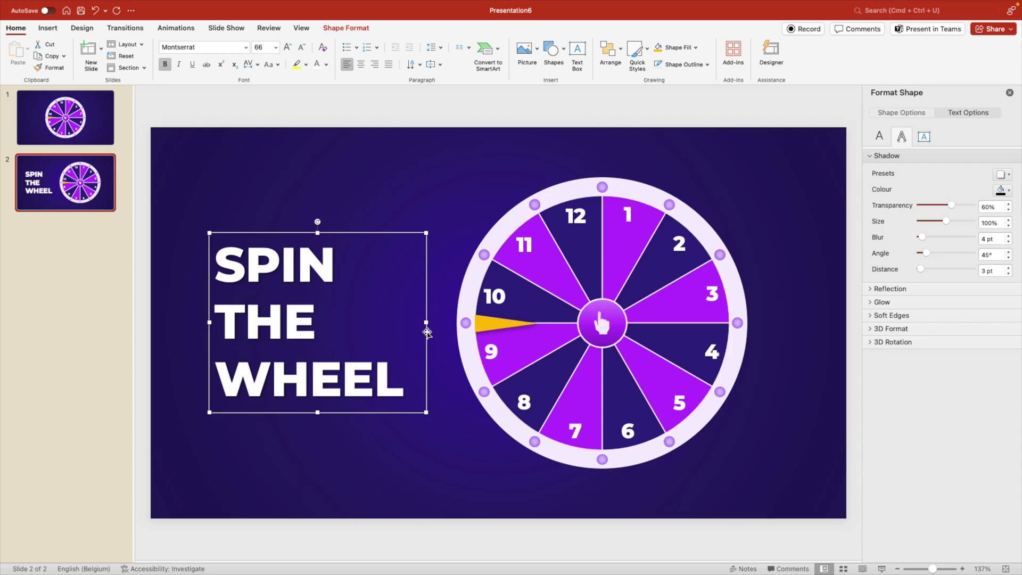
left_click_drag(429, 323, 468, 319)
left_click_drag(399, 233, 383, 216)
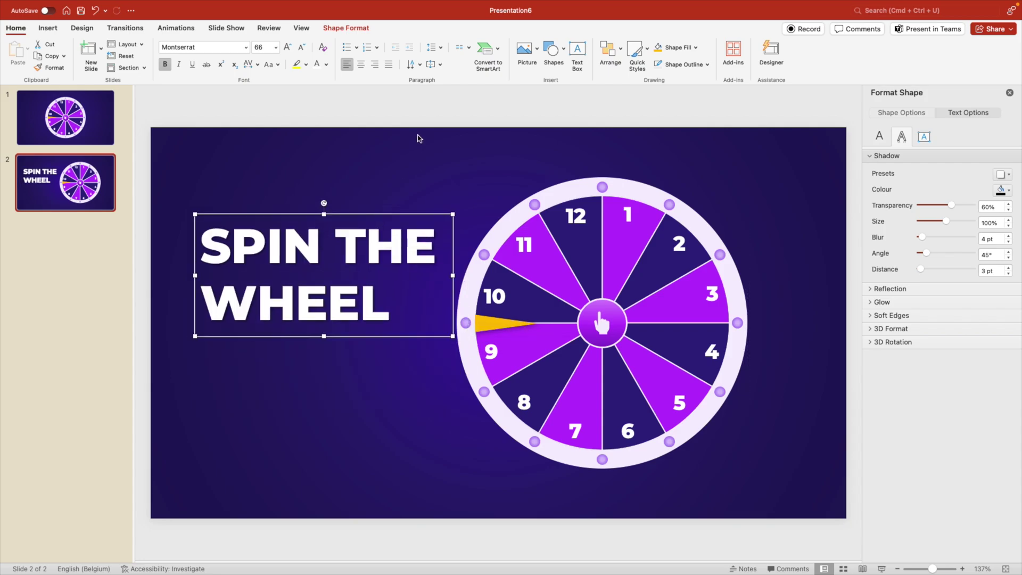
Colour the word SPIN in the title yellow.
double_click(294, 243)
left_click(326, 65)
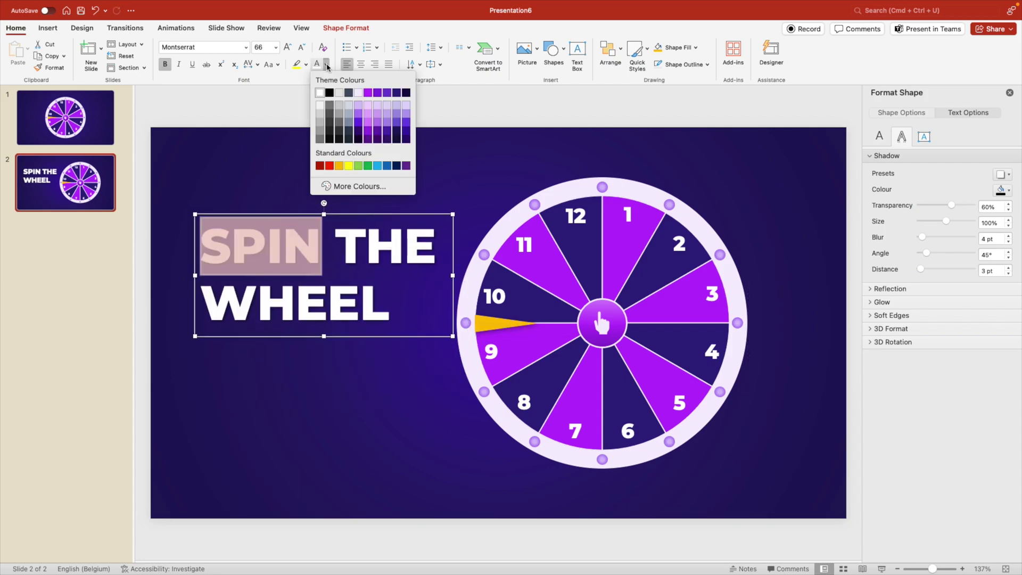
left_click(337, 164)
left_click(456, 131)
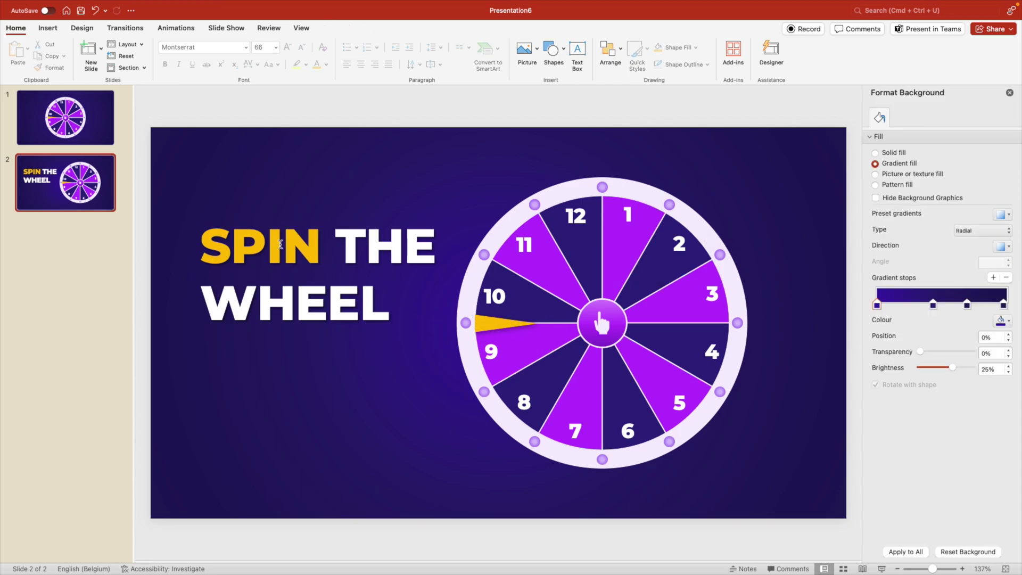
Paste a lorem ipsum paragraph into a new text box below the title, in smaller Montserrat.
left_click(578, 51)
left_click_drag(207, 346, 425, 429)
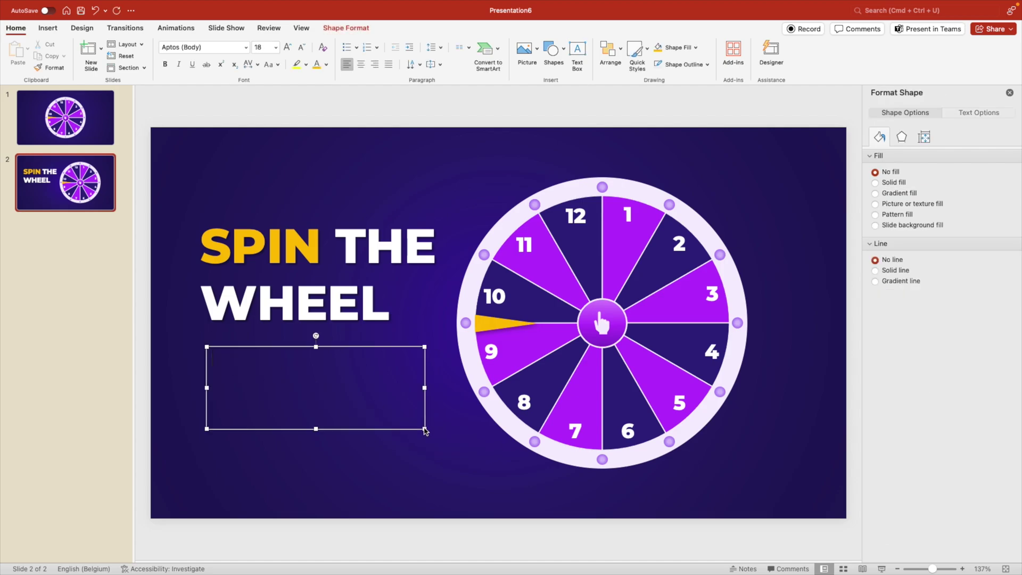
type("Lorem ipsum dolor sit amet, consectetur adipiscing elit, sed do eiusmod tempor incididunt ut labore et dolore magna aliqua. Ut enim ad minim veniam, quis nostrud exercitation ullamco laboris nisi ut aliquip ex ea commodo consequat. Duis aute irure dolor in reprehenderit in voluptate velit esse cillum")
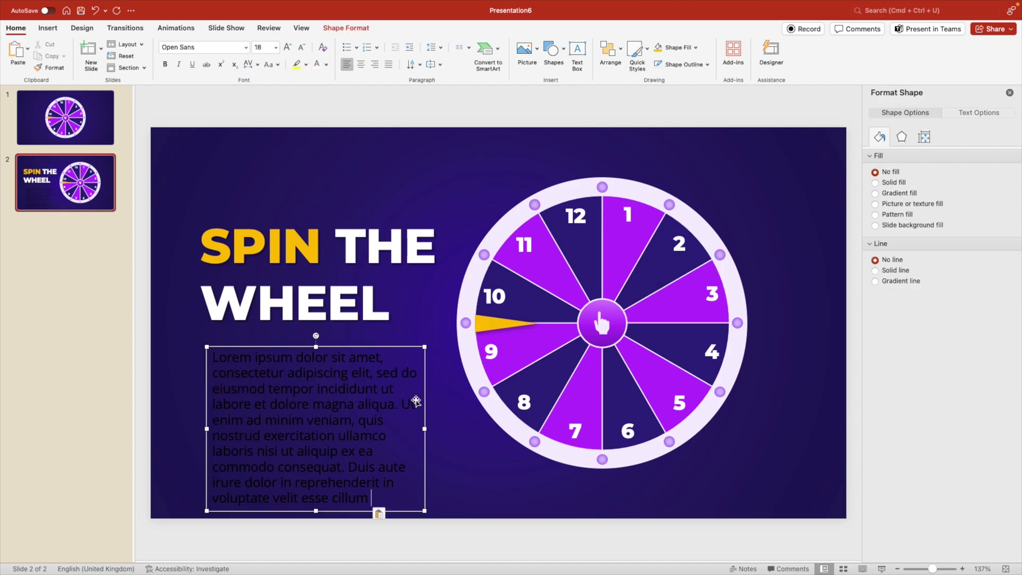
key("super+a")
left_click(210, 48)
type("Montserrat")
key("Return")
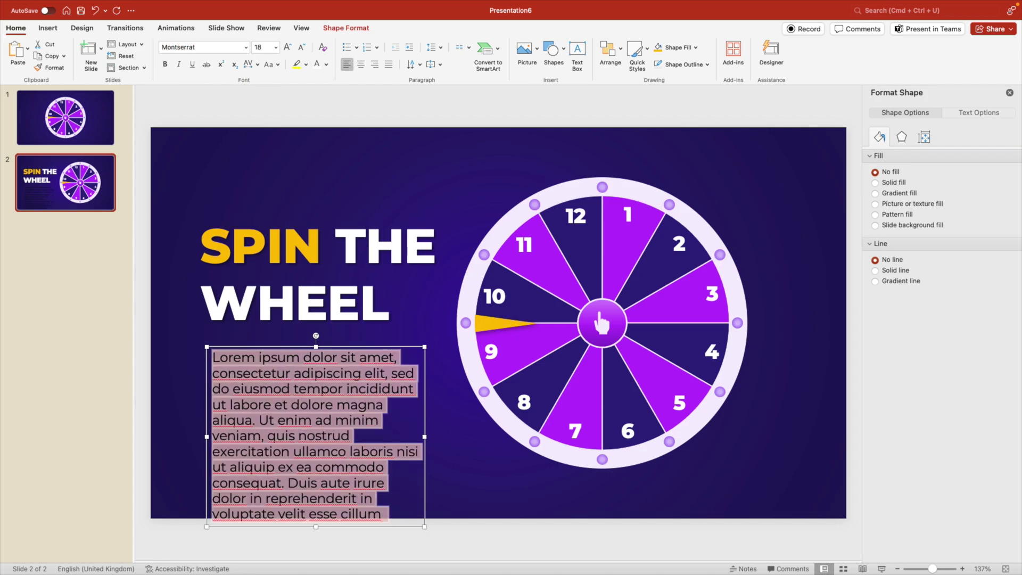
left_click(245, 47)
mouse_move(250, 140)
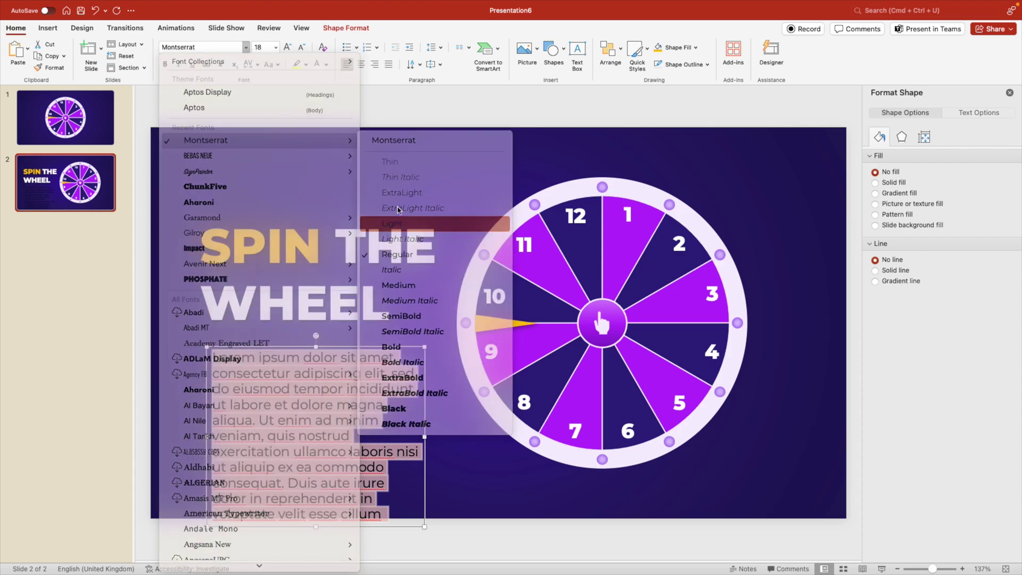
key("Escape")
left_click(301, 47)
left_click(301, 48)
left_click(301, 47)
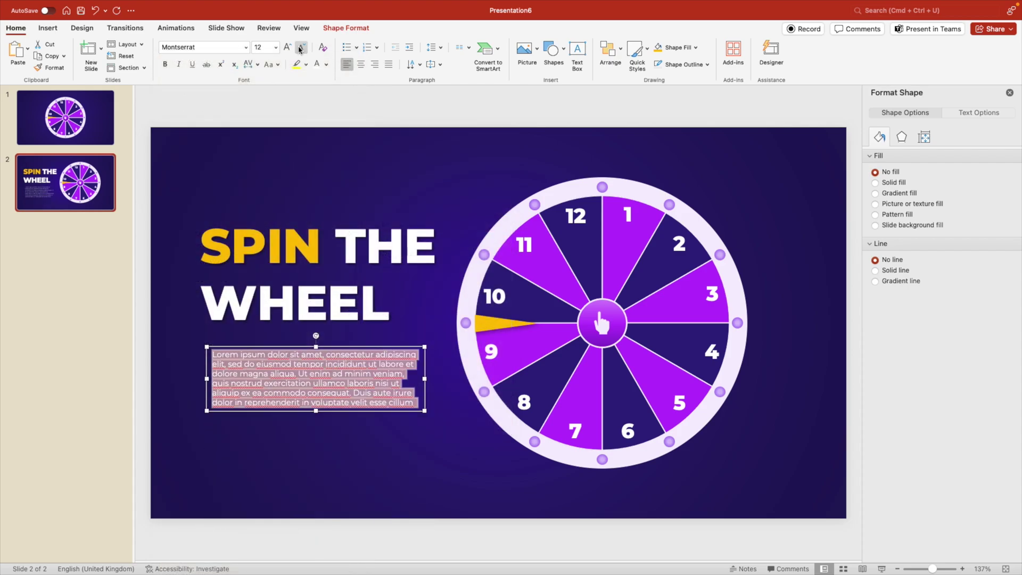
left_click(301, 47)
Trim the paragraph so it ends at 'exercitation.'.
left_click_drag(368, 347, 367, 343)
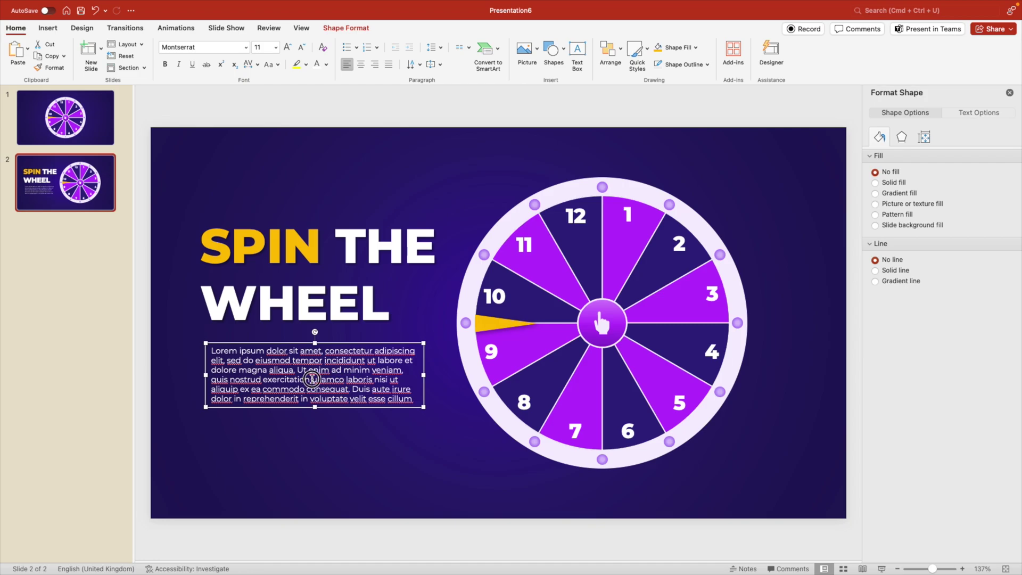
left_click_drag(311, 379, 452, 423)
key("BackSpace")
type(".")
left_click(365, 426)
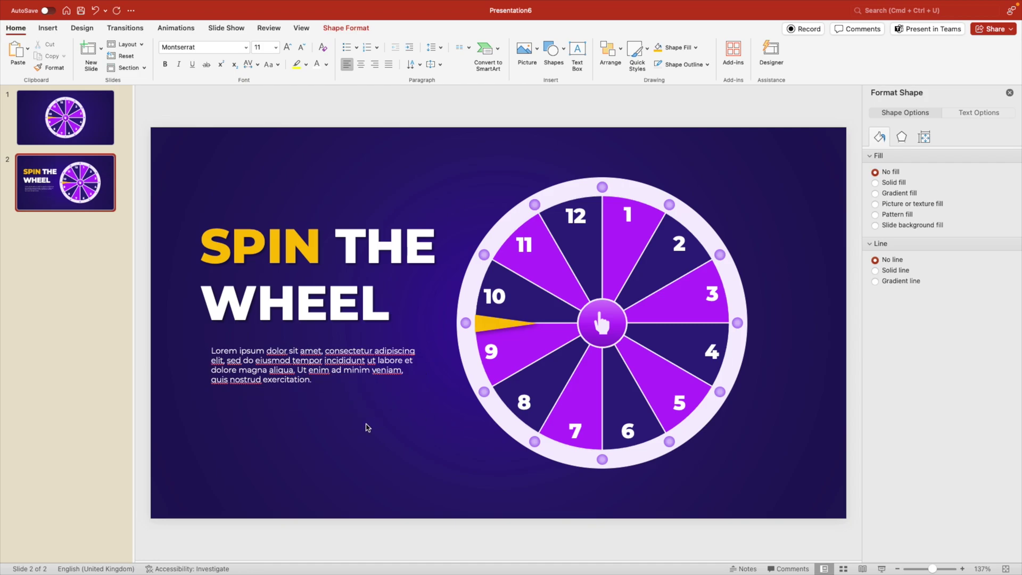
Test-spin the wheel in the slide show, then open the wheel chart's data in Excel.
left_click(882, 568)
left_click(690, 287)
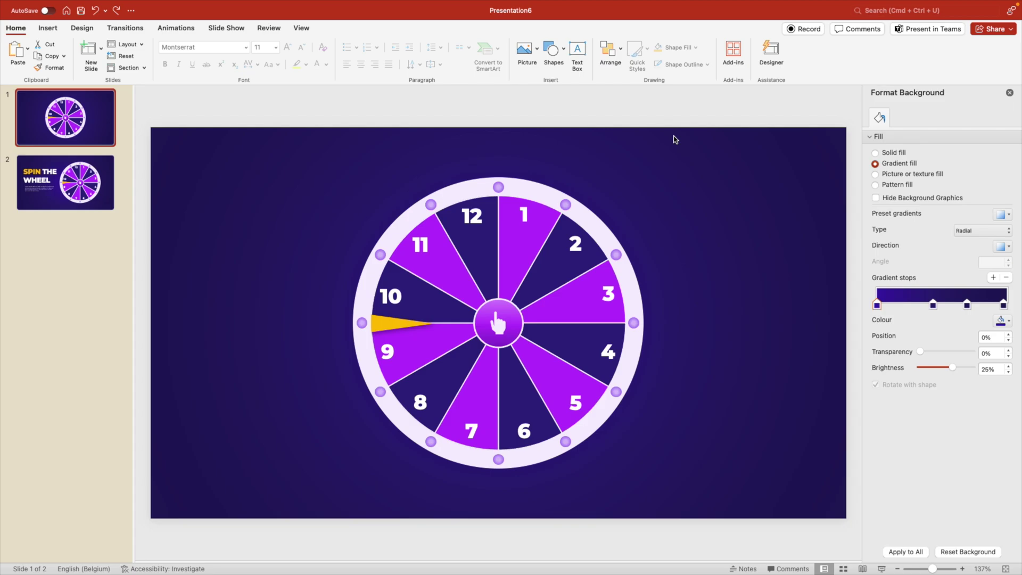
left_click(532, 233)
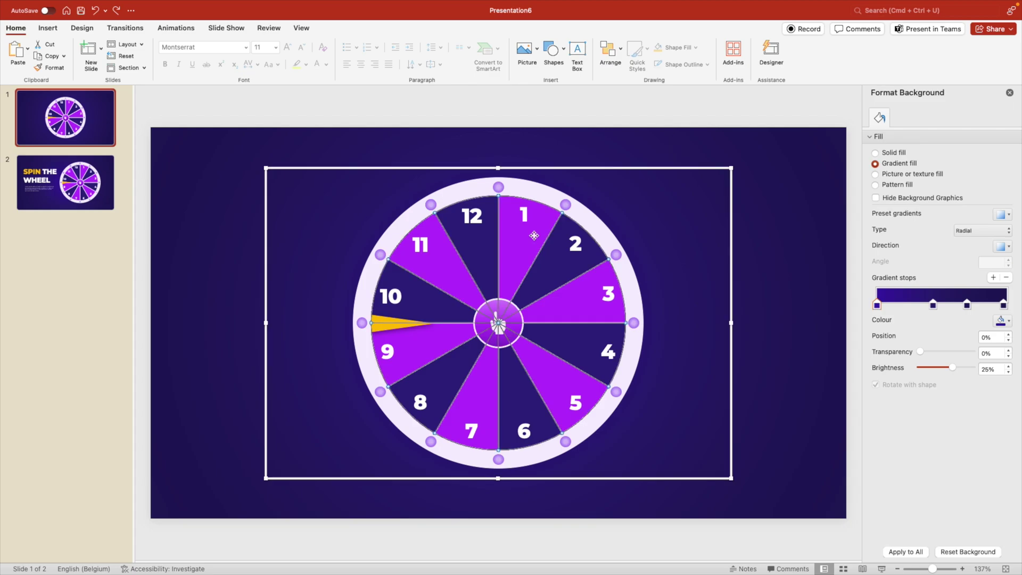
left_click(499, 217)
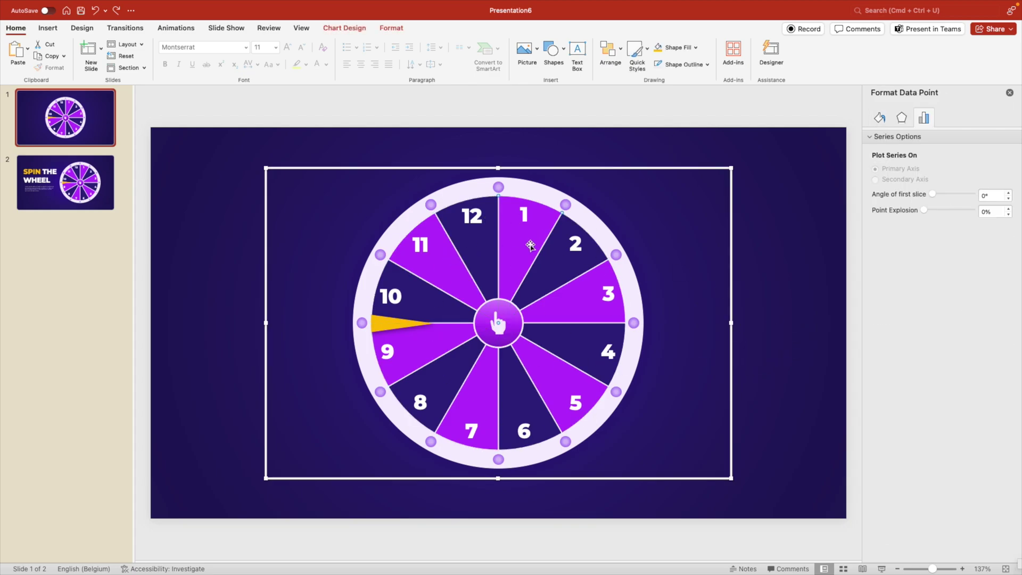
mouse_move(552, 233)
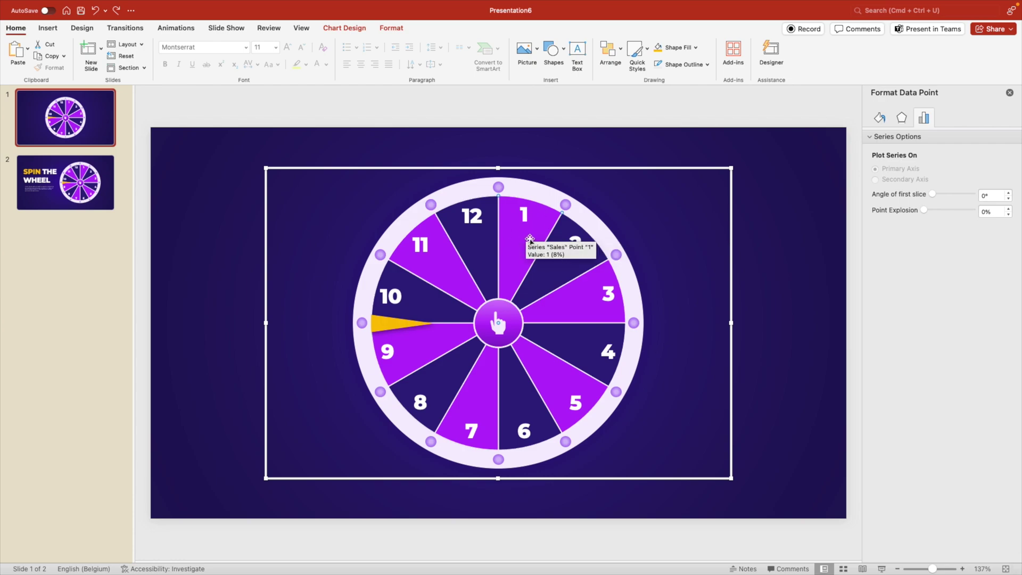
left_click(343, 28)
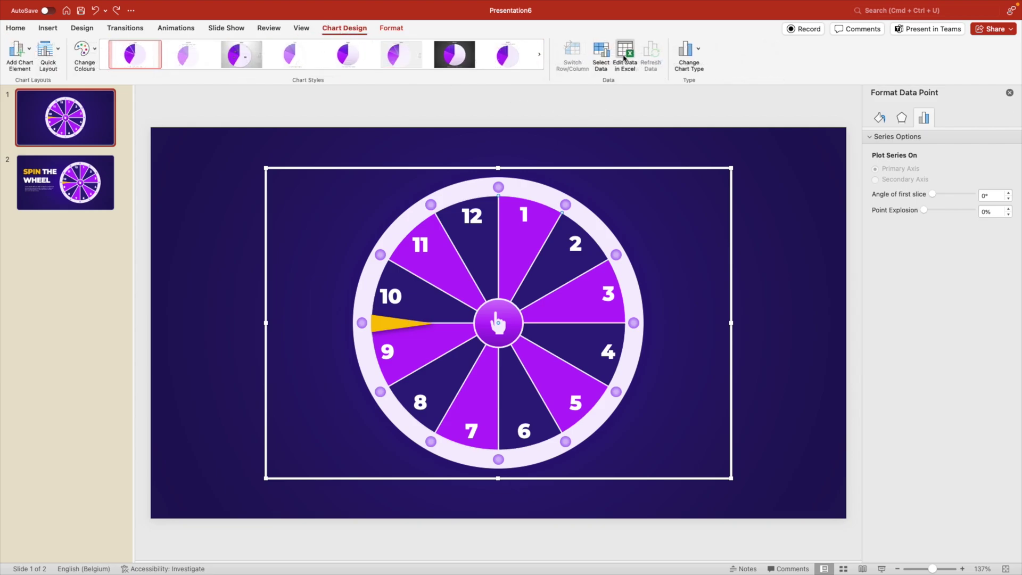
left_click(626, 55)
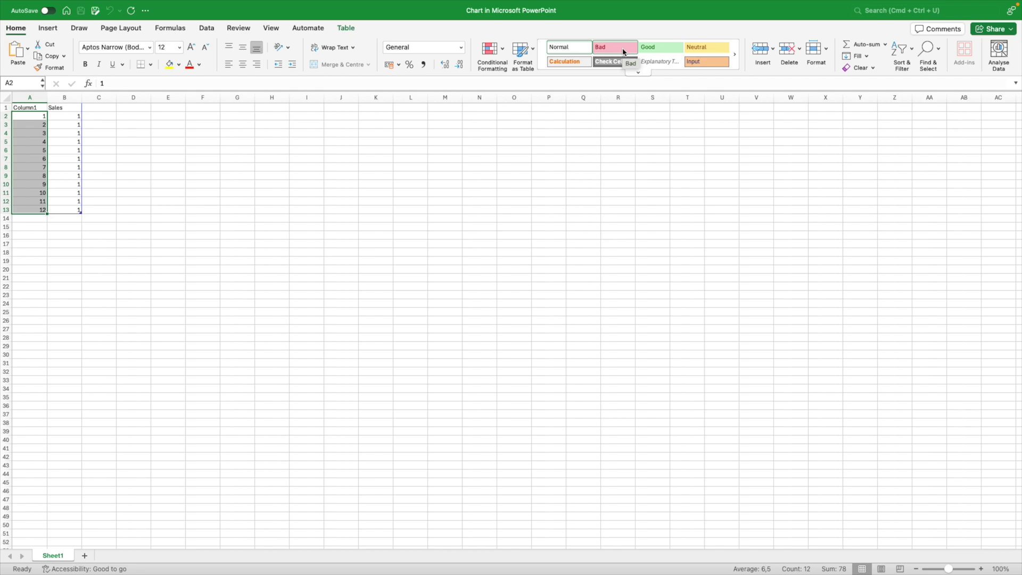
Fill the data rows down so the table lists categories 1–16, each with Sales 1.
left_click_drag(26, 116, 83, 247)
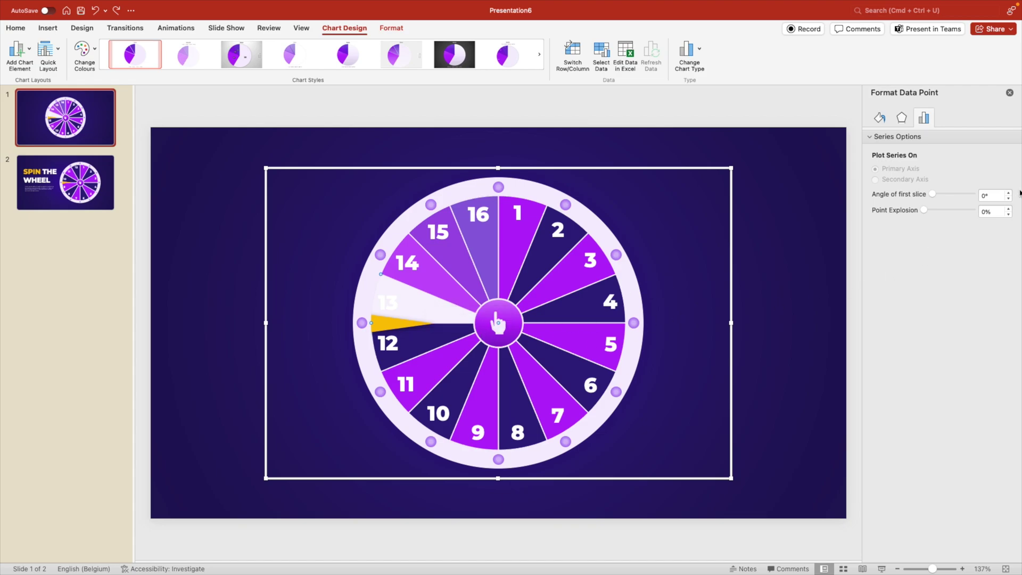
Fill slice 13 purple and slices 14 and 16 dark navy.
left_click(879, 119)
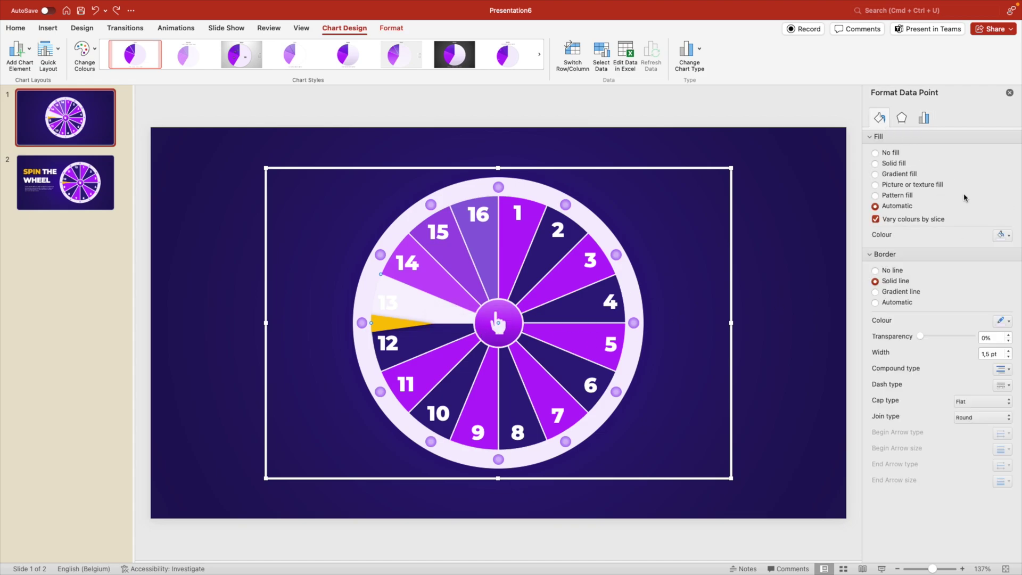
left_click(1002, 236)
left_click(984, 264)
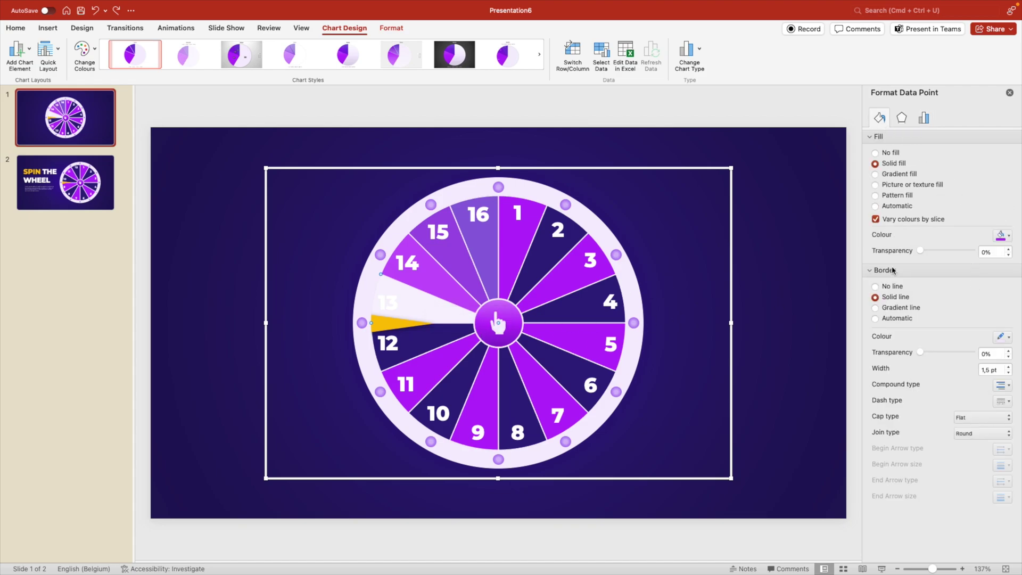
left_click(1002, 235)
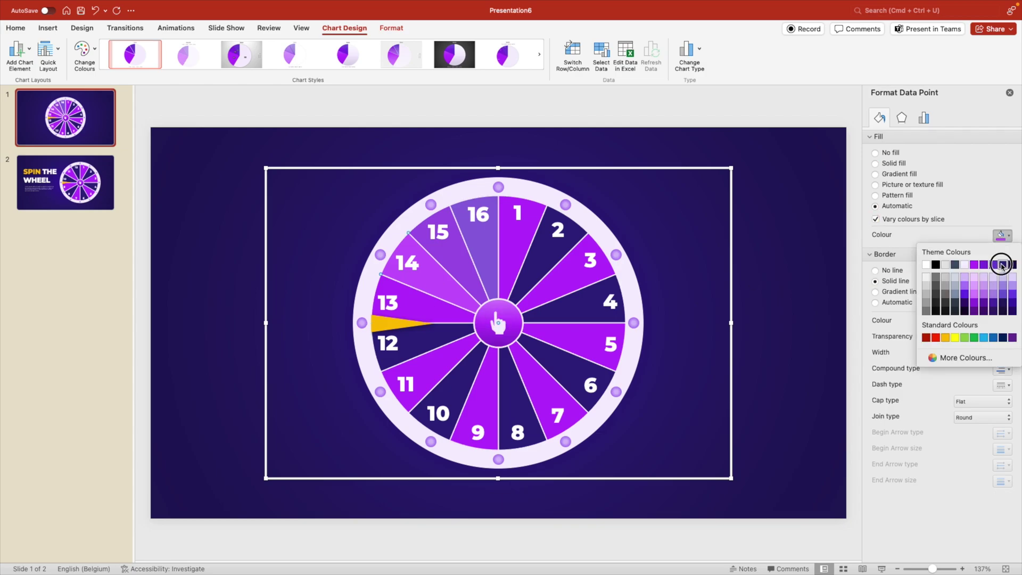
left_click(1004, 262)
key("Right")
key("Right")
left_click(1000, 236)
left_click(1005, 263)
Spin the 16-slice wheel three times in the slide show.
key("Escape")
key("Escape")
left_click(881, 570)
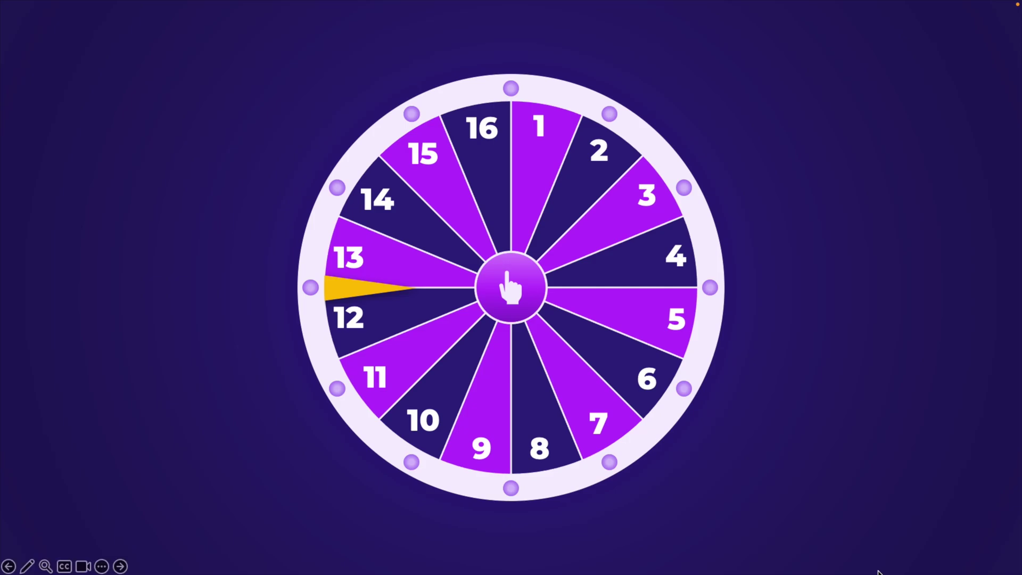
left_click(533, 279)
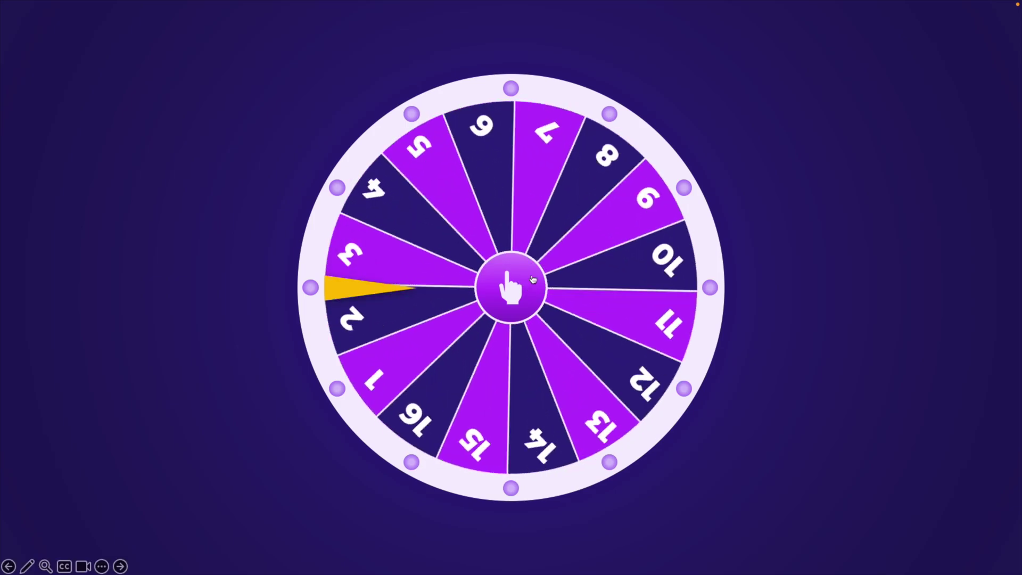
left_click(532, 280)
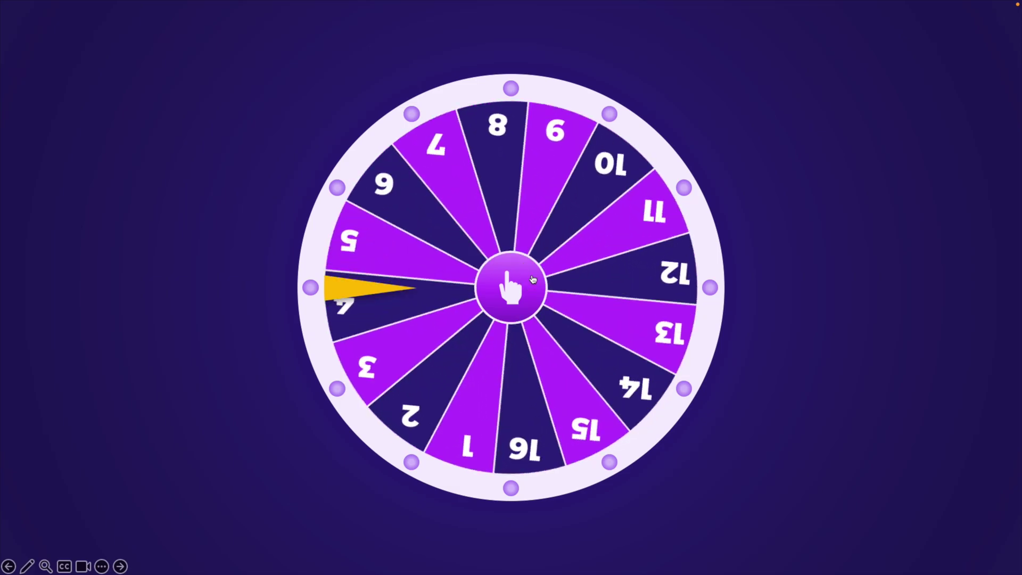
left_click(532, 280)
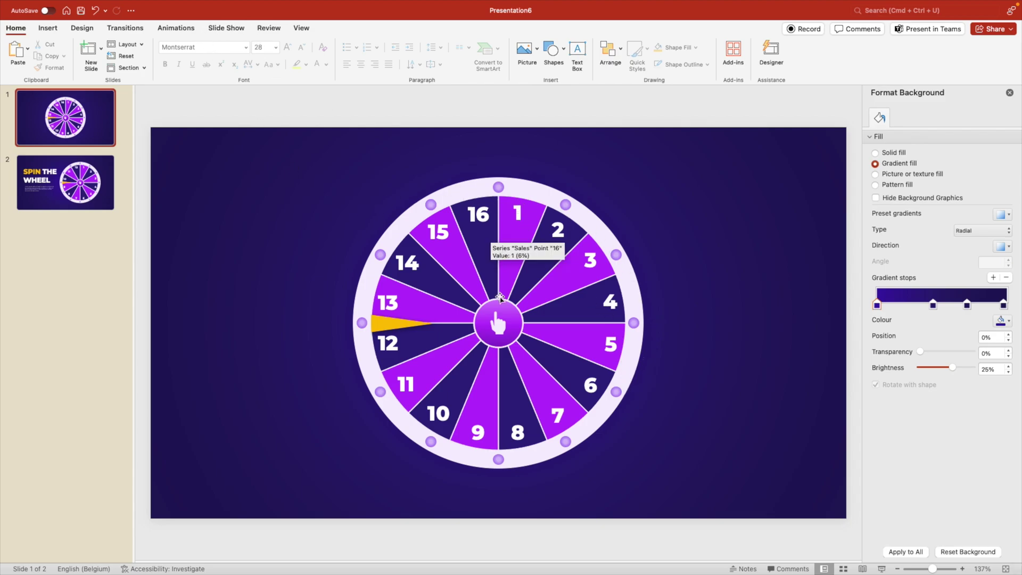
Reopen the wheel chart's data in Excel from Chart Design.
left_click(503, 279)
left_click(339, 29)
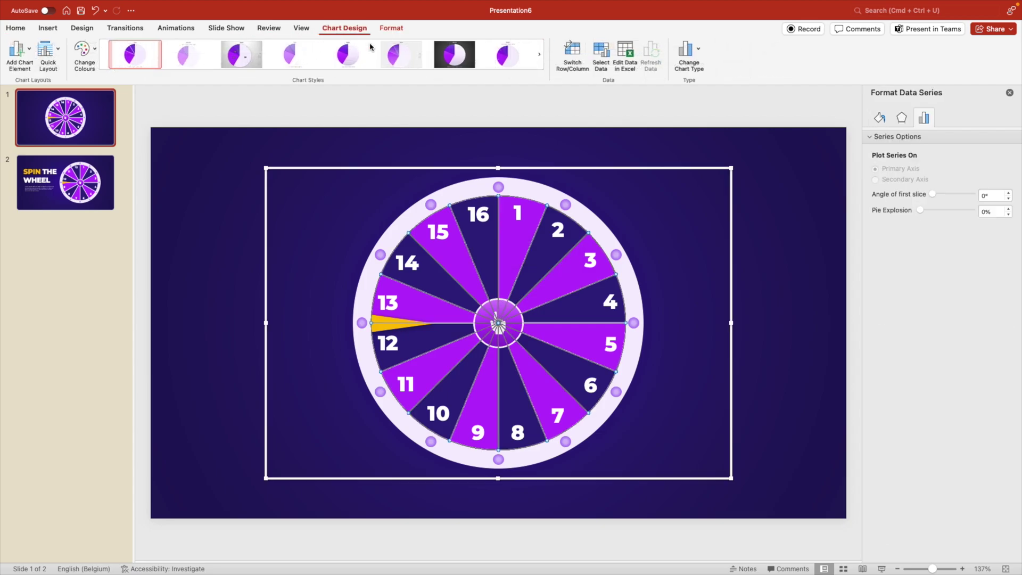
left_click(630, 53)
Replace the numbers in cells A2 through A5 with the first four first names.
left_click(36, 115)
type("Joh")
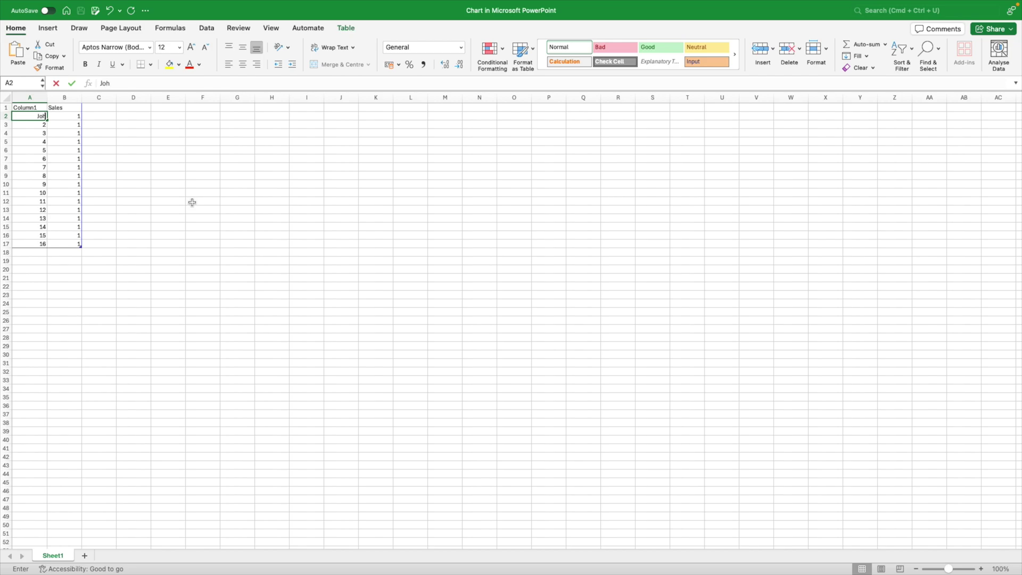
type("n")
key("Return")
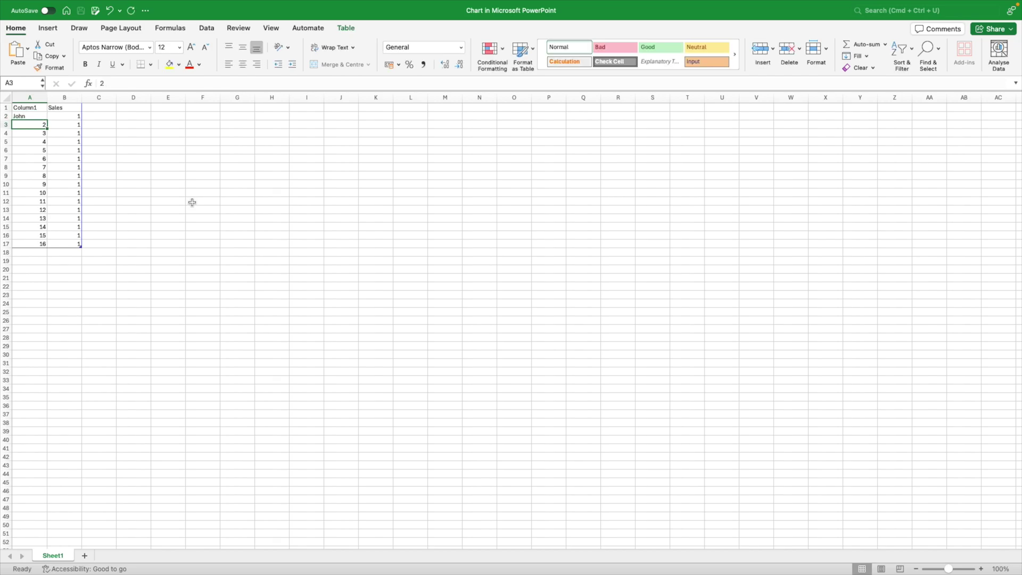
type("Max")
key("Return")
type("Maria")
key("Return")
type("Lisa")
key("Return")
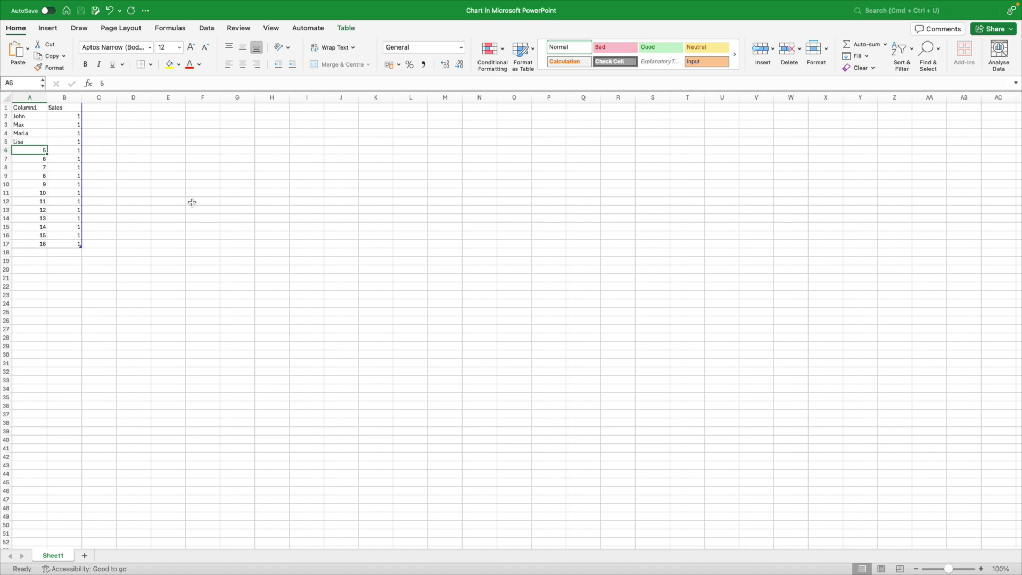
Enter the remaining first names down to A17 and commit the last entry.
type("Tom")
key("Return")
type("Andy")
key("Return")
type("Paul Thomas")
key("Return")
type("Julie Peter Bart Sofie Marie Jess Ava Pete")
left_click(168, 185)
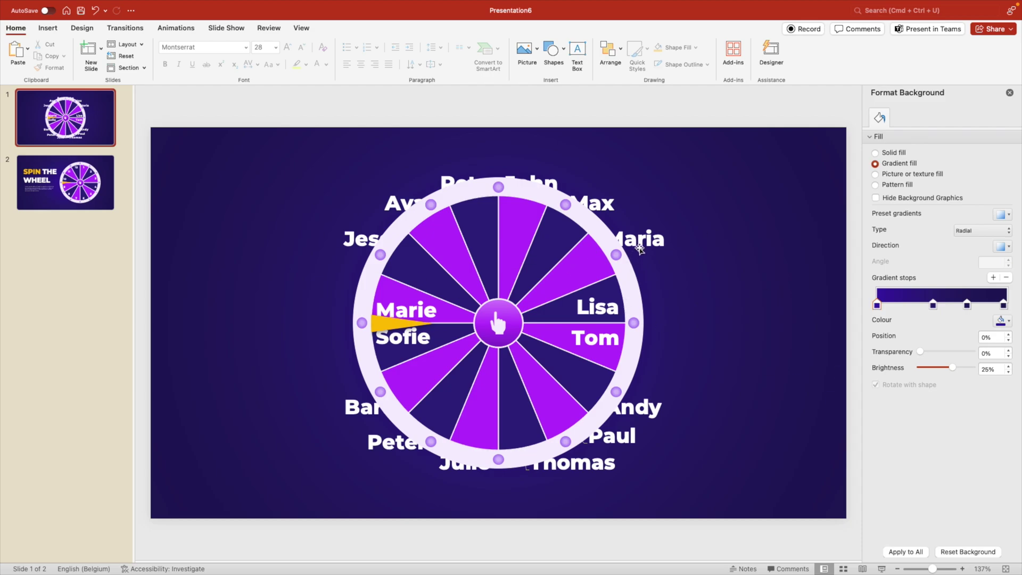
Reduce the wheel's name labels to 11 pt to fit their slices, then launch the slide show.
left_click(639, 249)
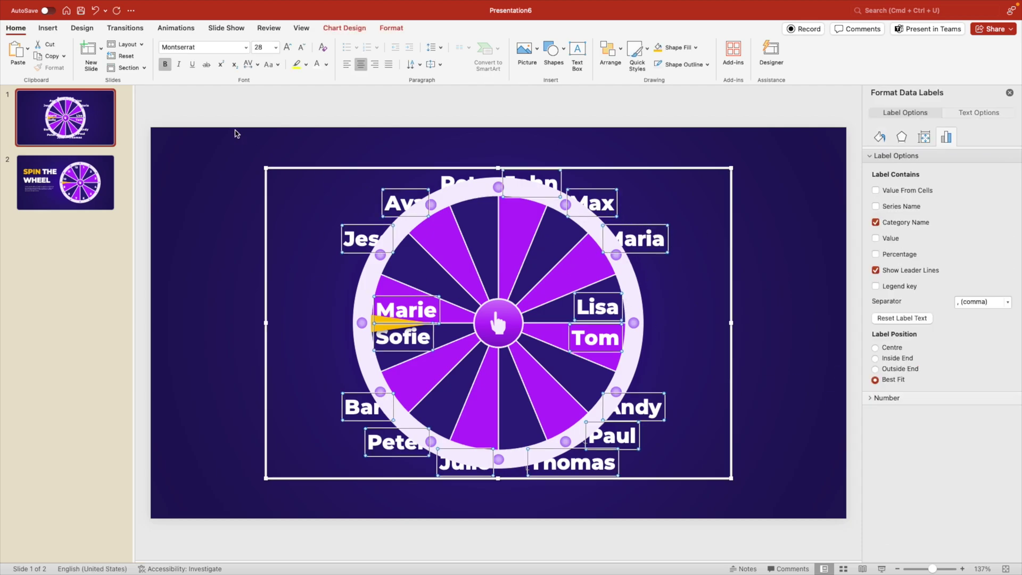
left_click(302, 48)
left_click(302, 48)
left_click(302, 48)
left_click(302, 48)
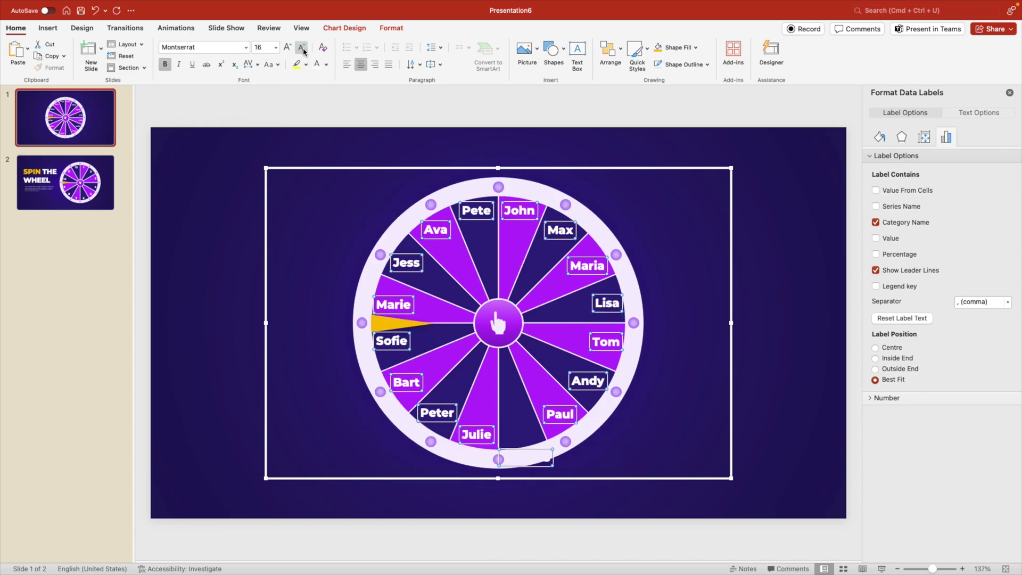
left_click(302, 48)
left_click(302, 48)
left_click(302, 48)
left_click(814, 310)
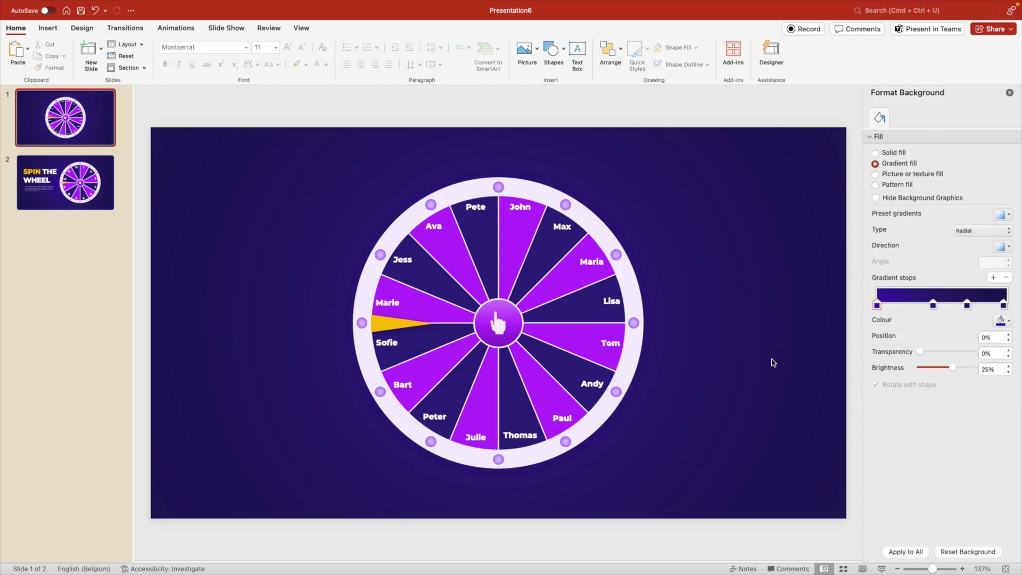
key("super+shift+Return")
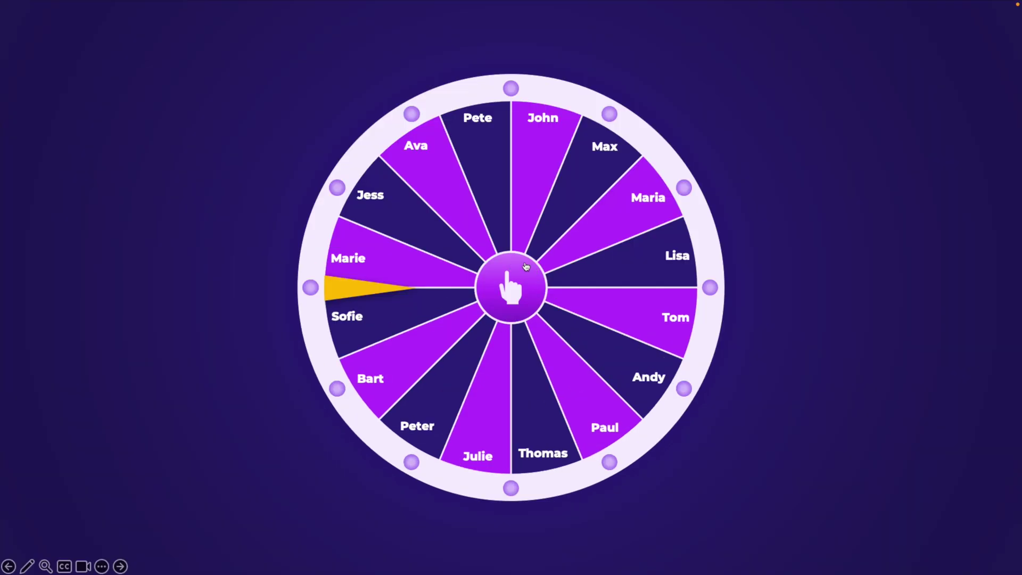
Spin the name wheel, then advance to slide 2 and spin its numbered wheel.
left_click(526, 266)
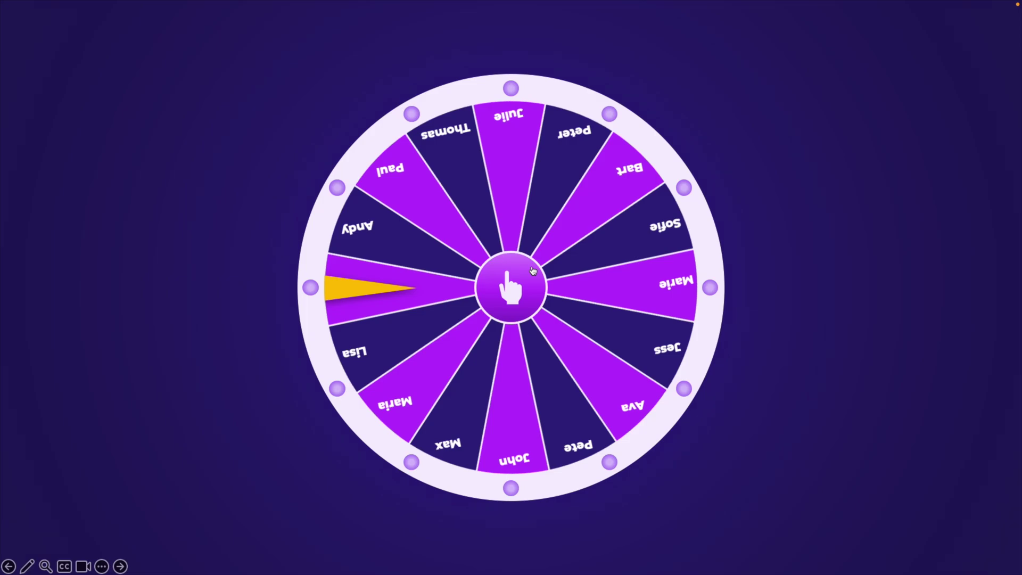
key("Right")
left_click(689, 286)
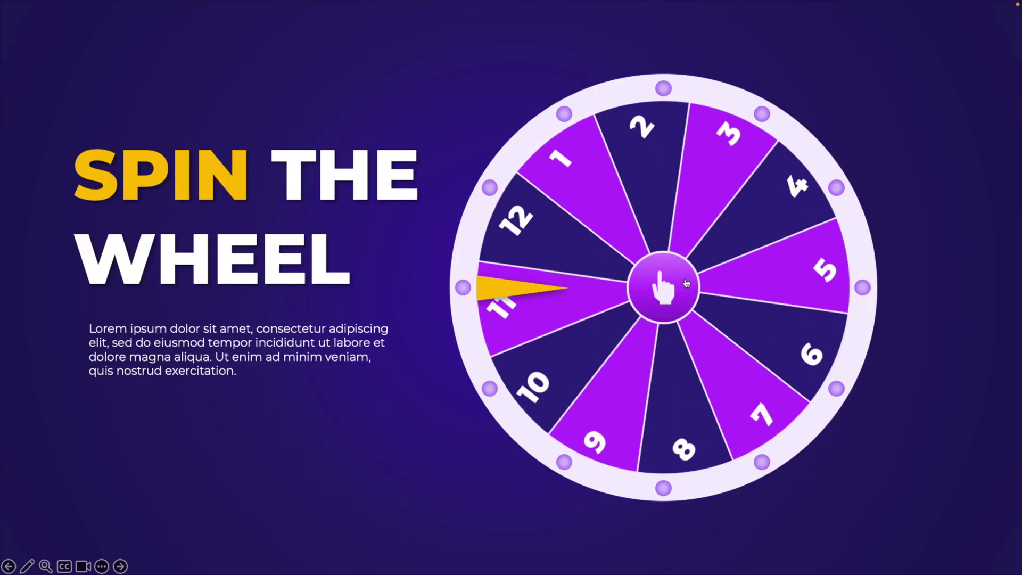